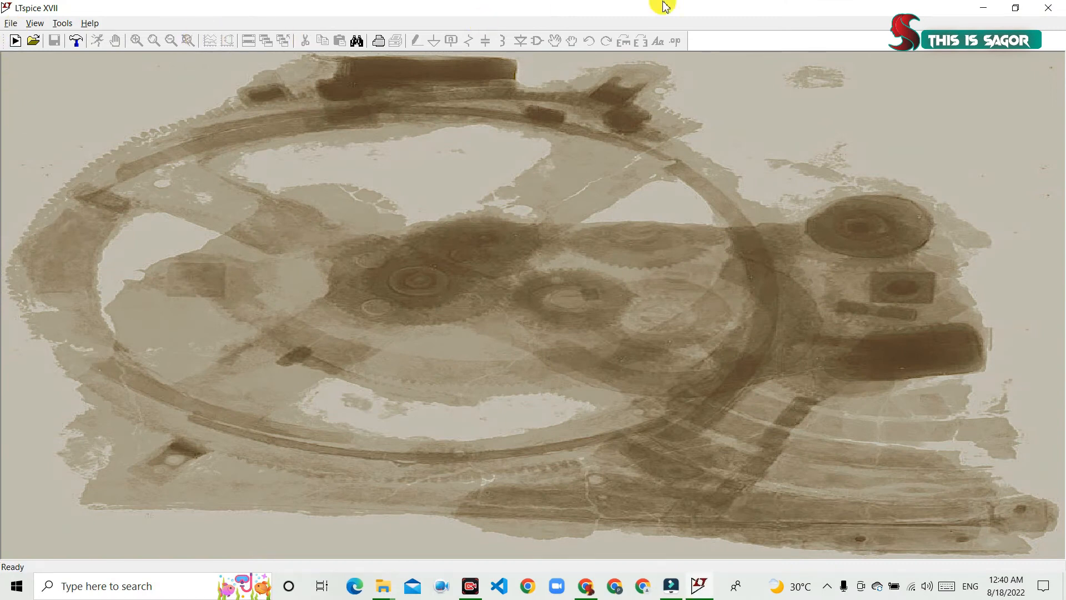
# Create a new schematic and choose the pmos transistor as the component to place
pyautogui.click(11, 23)
pyautogui.click(23, 38)
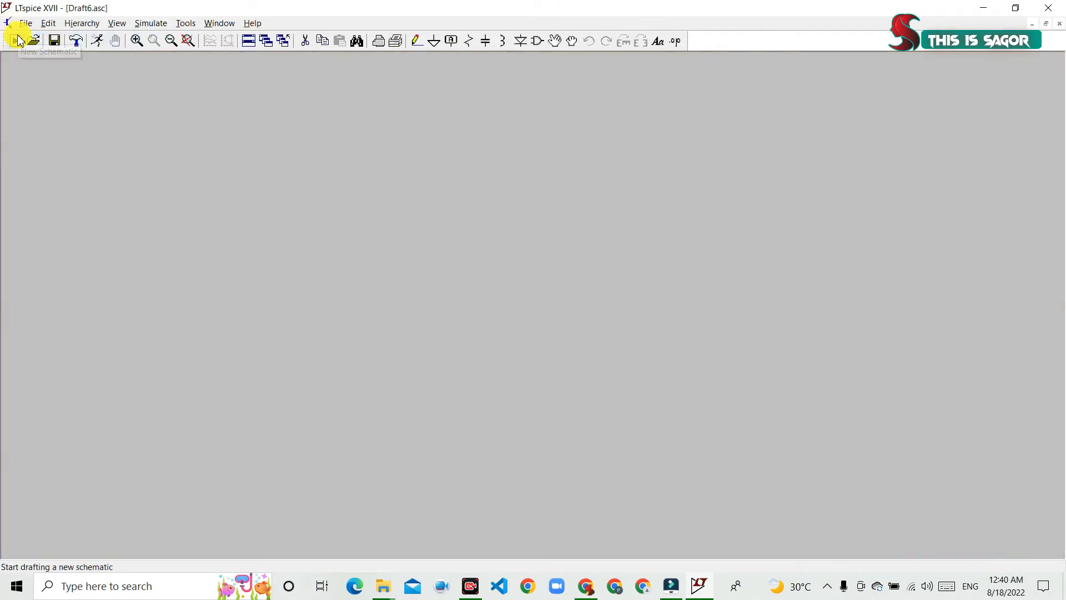
pyautogui.click(537, 42)
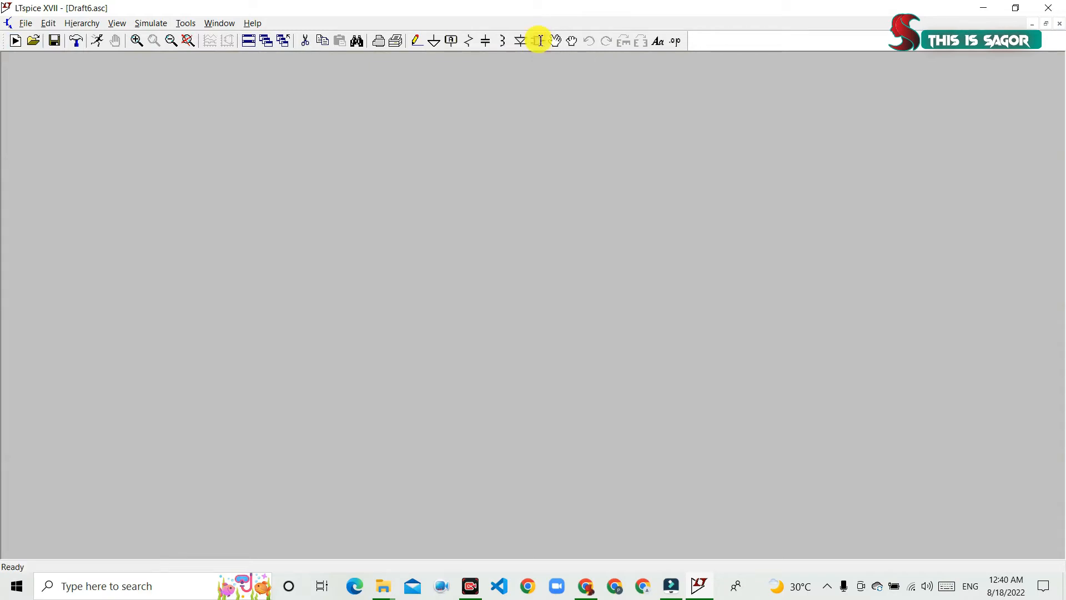
pyautogui.write('pmos')
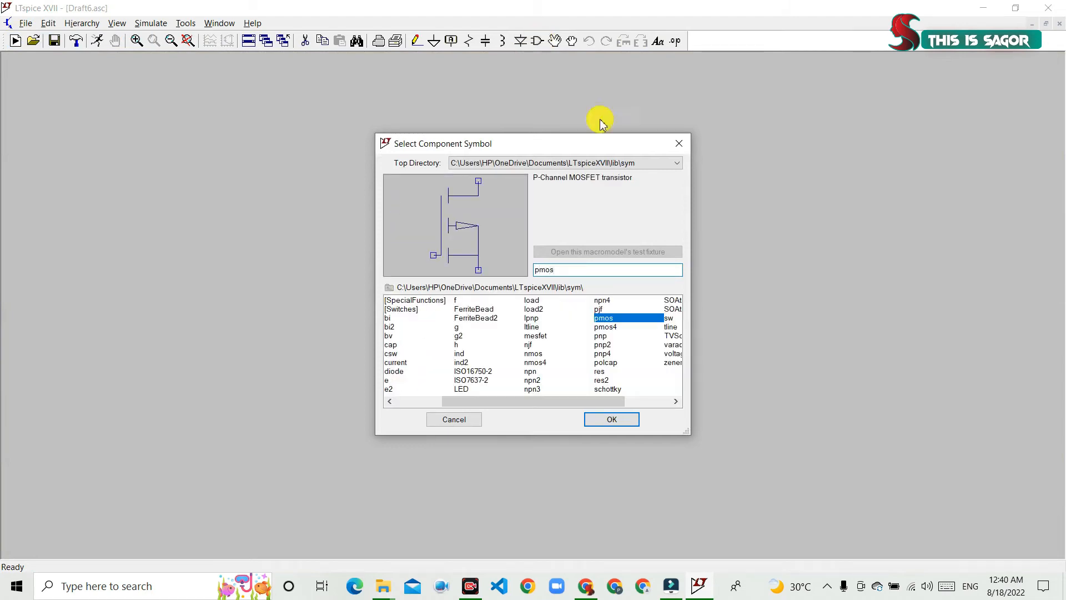
pyautogui.click(604, 319)
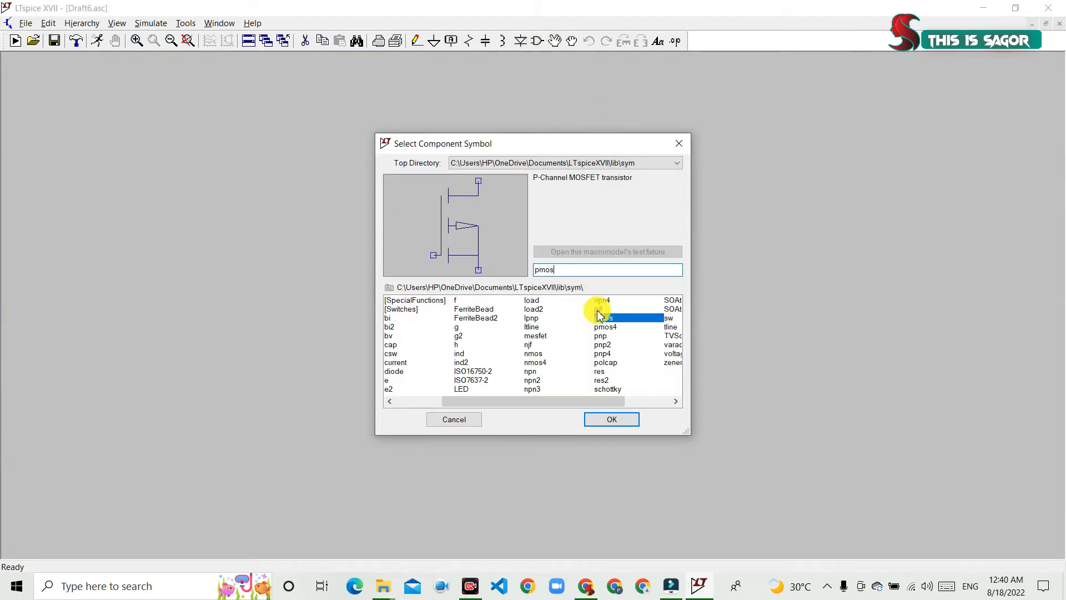
pyautogui.click(608, 419)
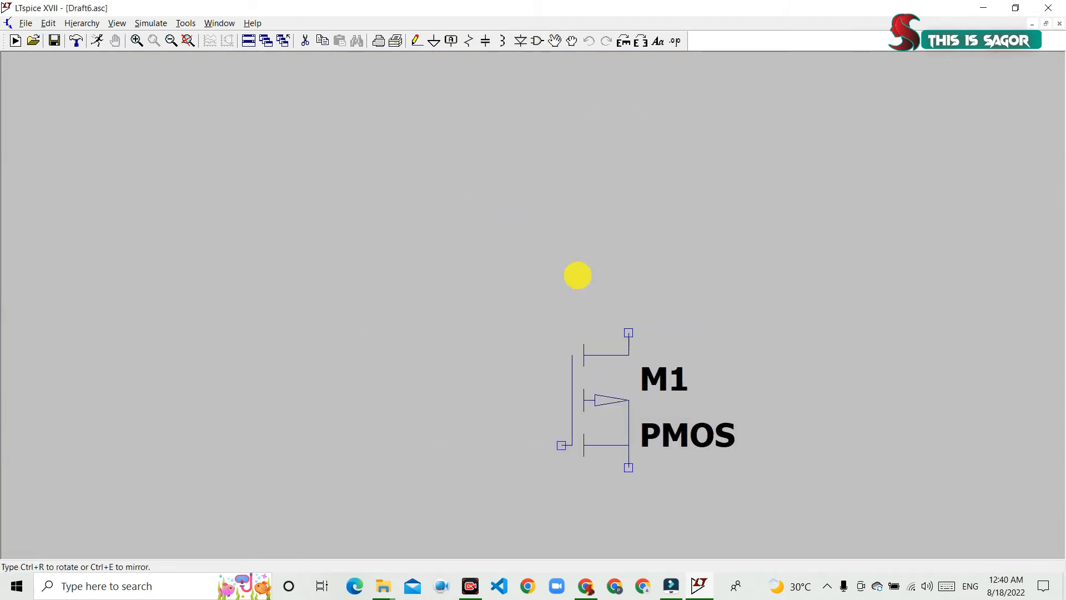
# Rotate the PMOS twice, mirror it so its source faces up, and place three copies side by side in a row
pyautogui.click(623, 44)
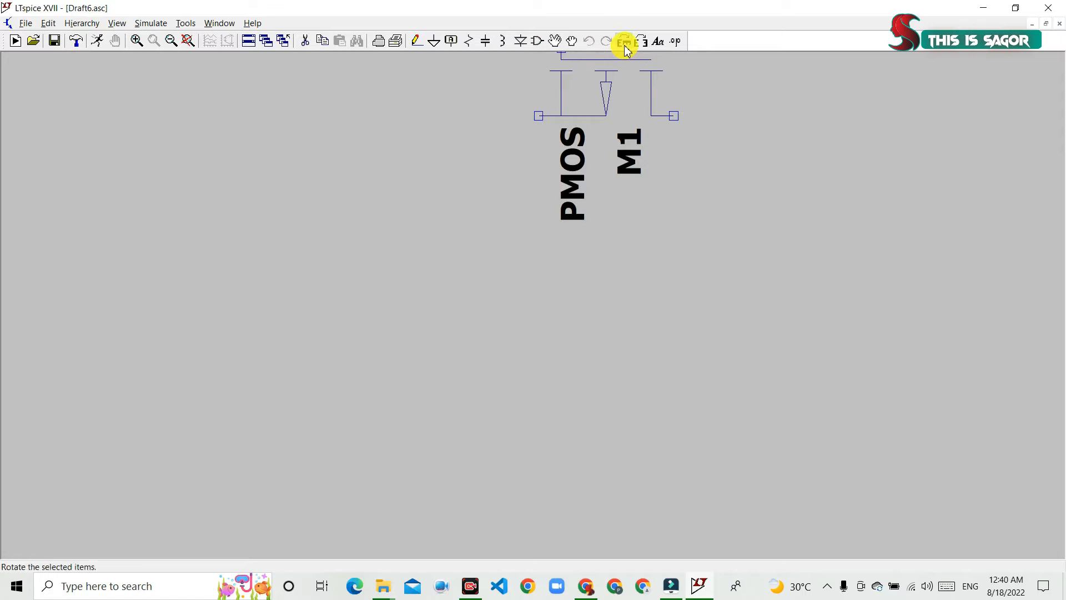
pyautogui.click(624, 44)
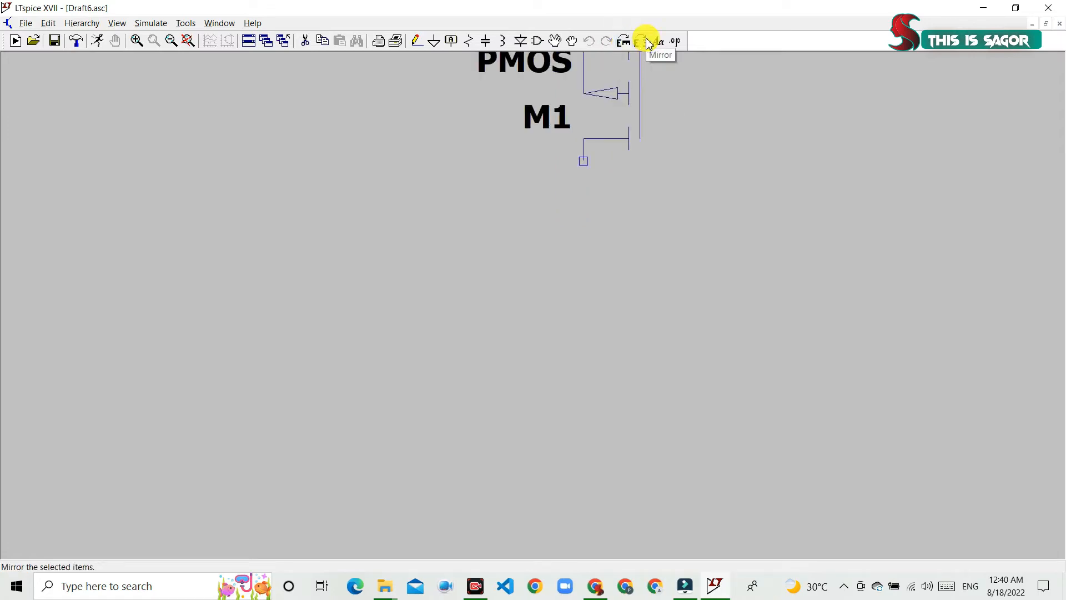
pyautogui.click(642, 44)
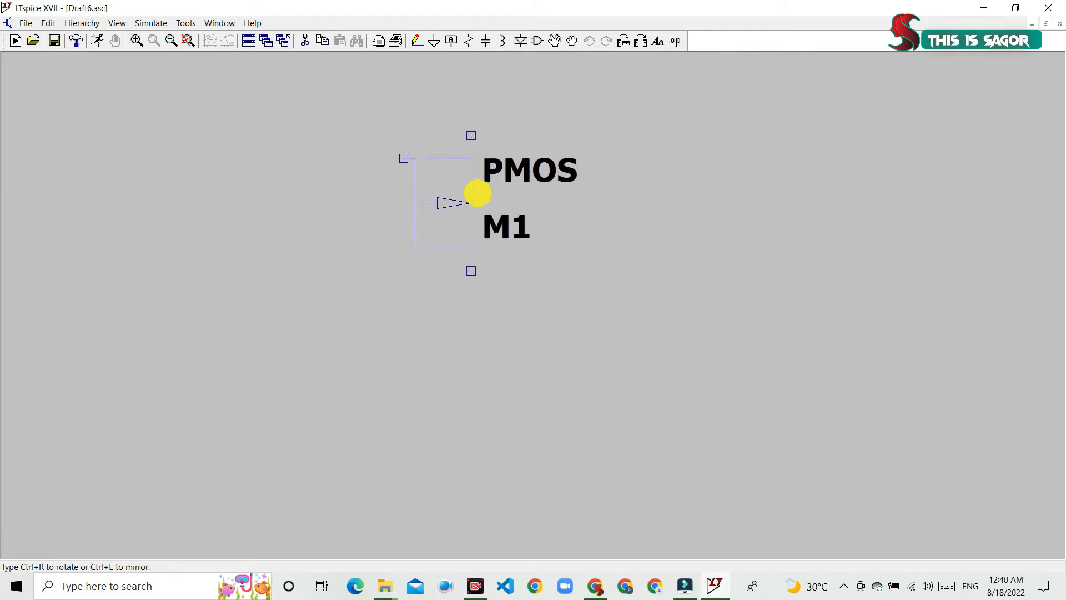
pyautogui.click(489, 191)
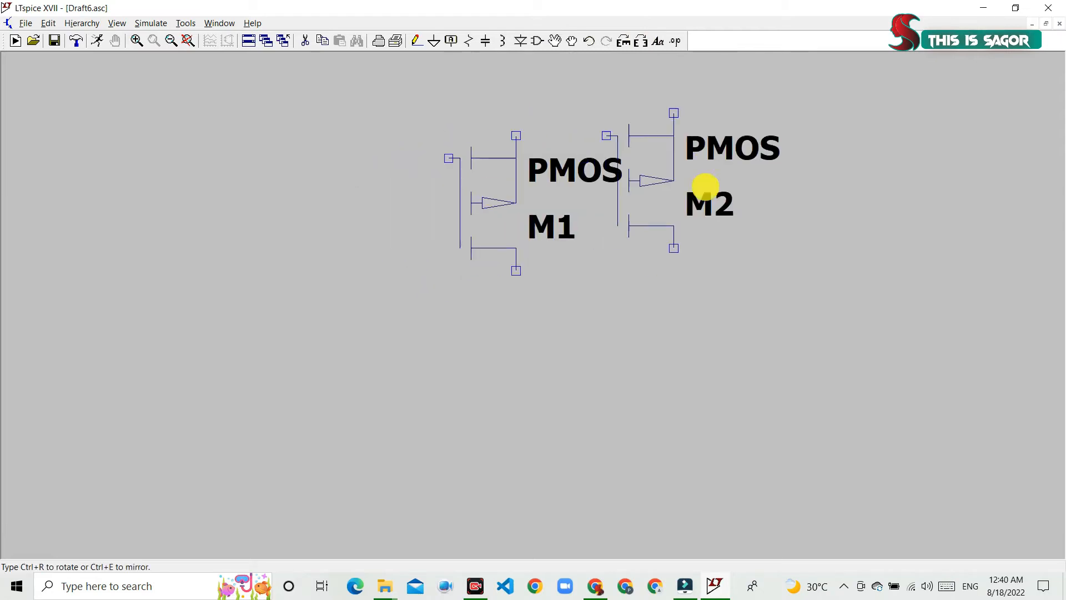
pyautogui.click(768, 201)
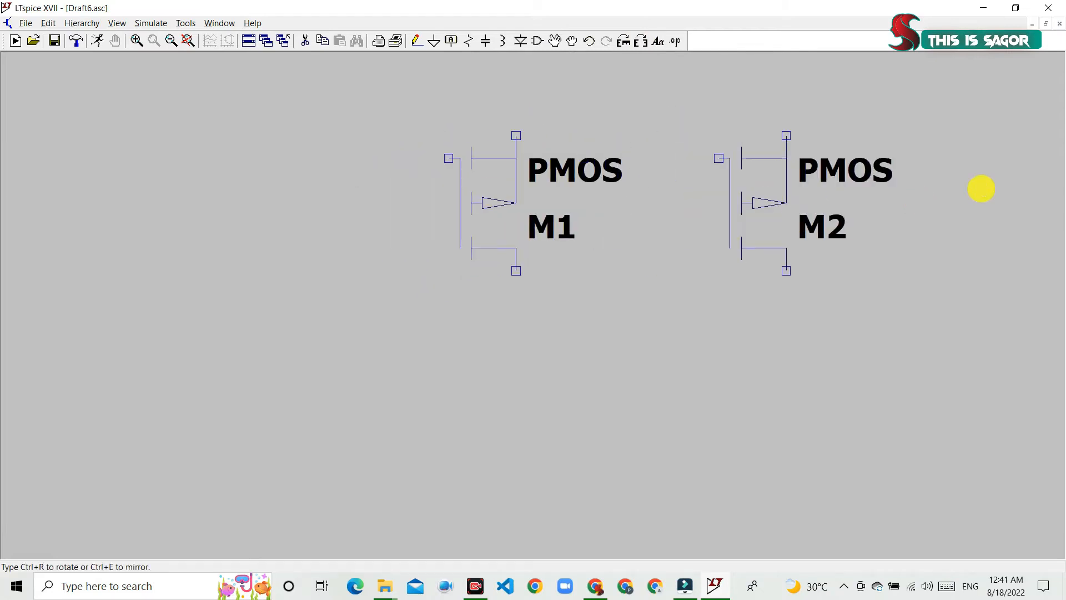
pyautogui.click(1025, 195)
pyautogui.press('Escape')
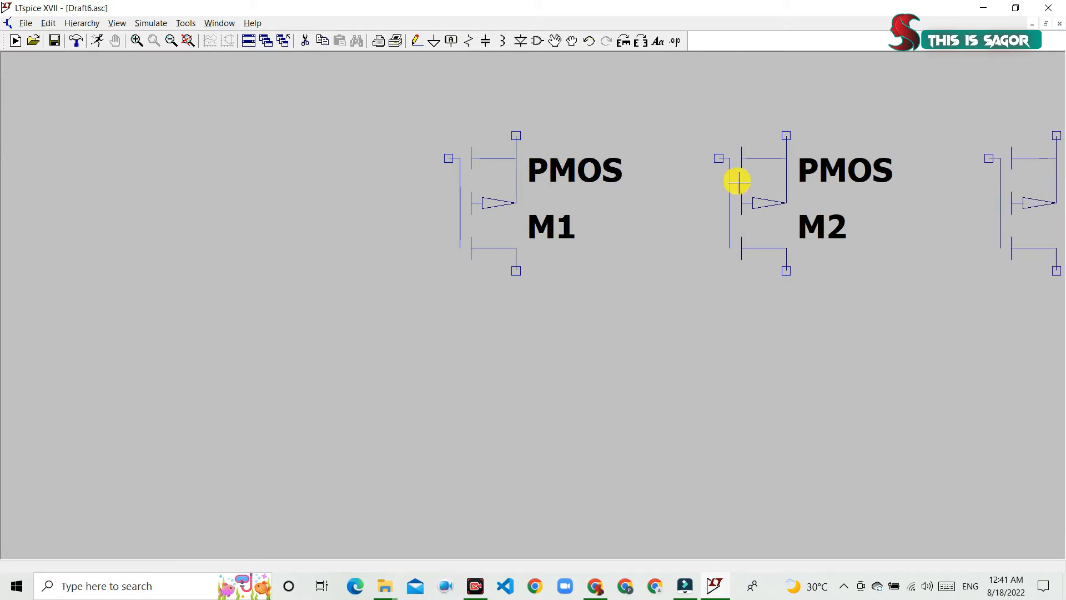
# Place three nmos transistors in a vertical column below the third PMOS, M3
pyautogui.click(540, 45)
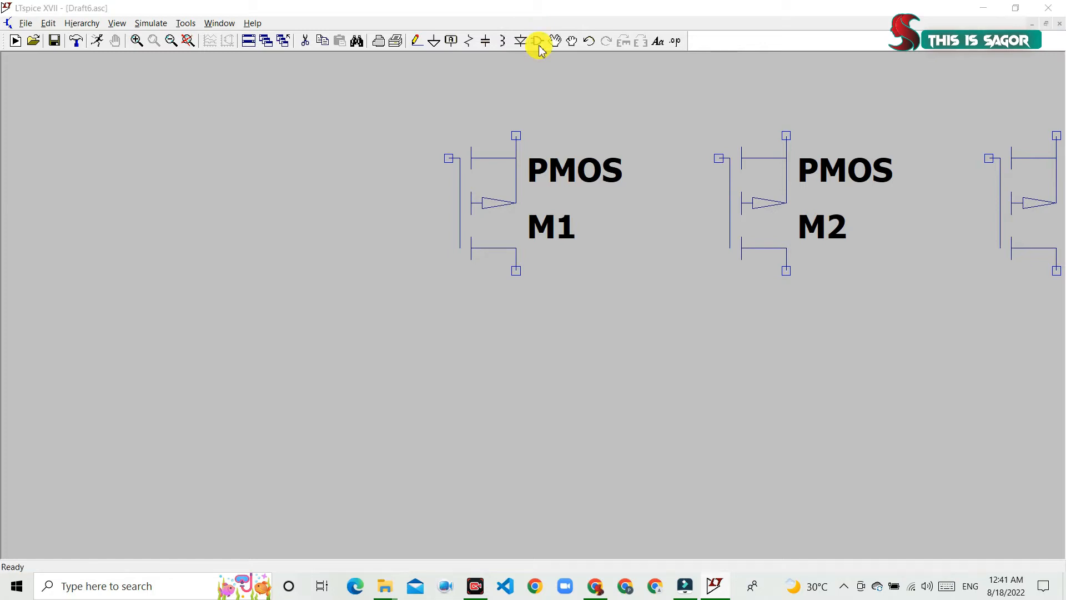
pyautogui.write('no')
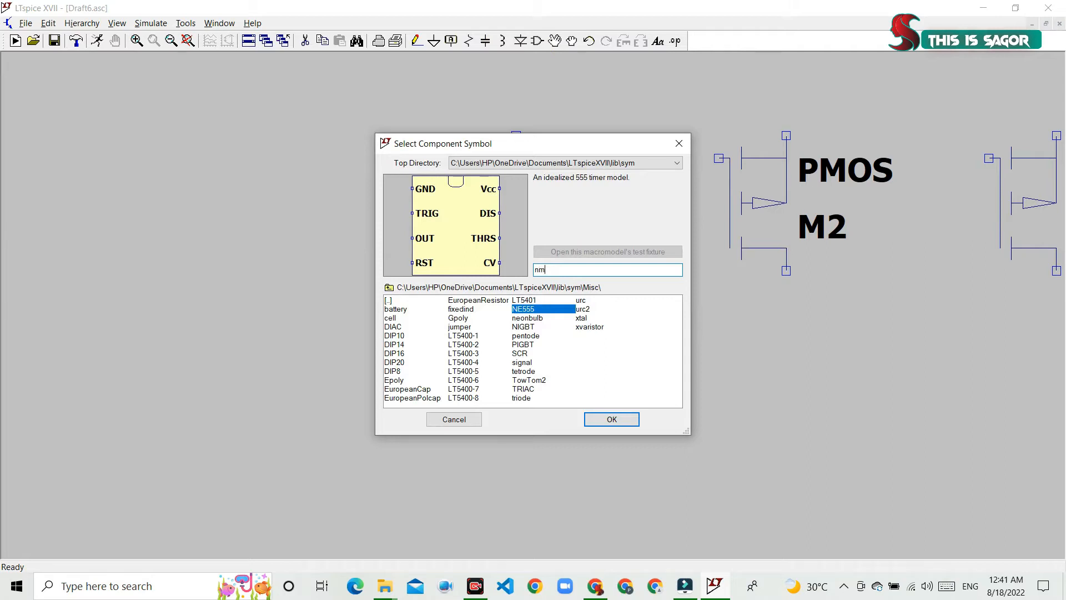
pyautogui.write('os')
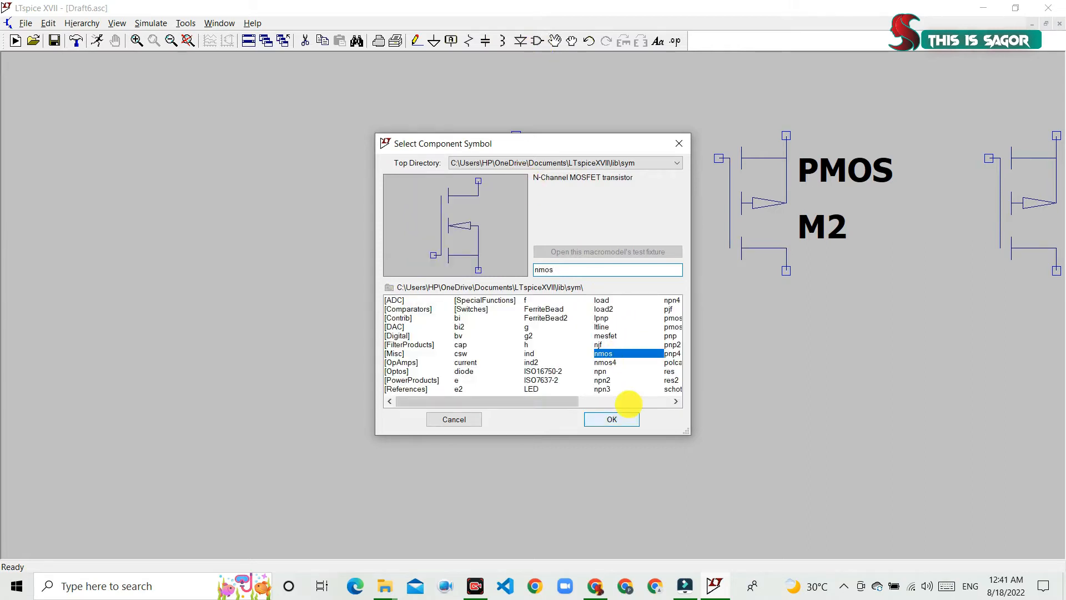
pyautogui.click(617, 420)
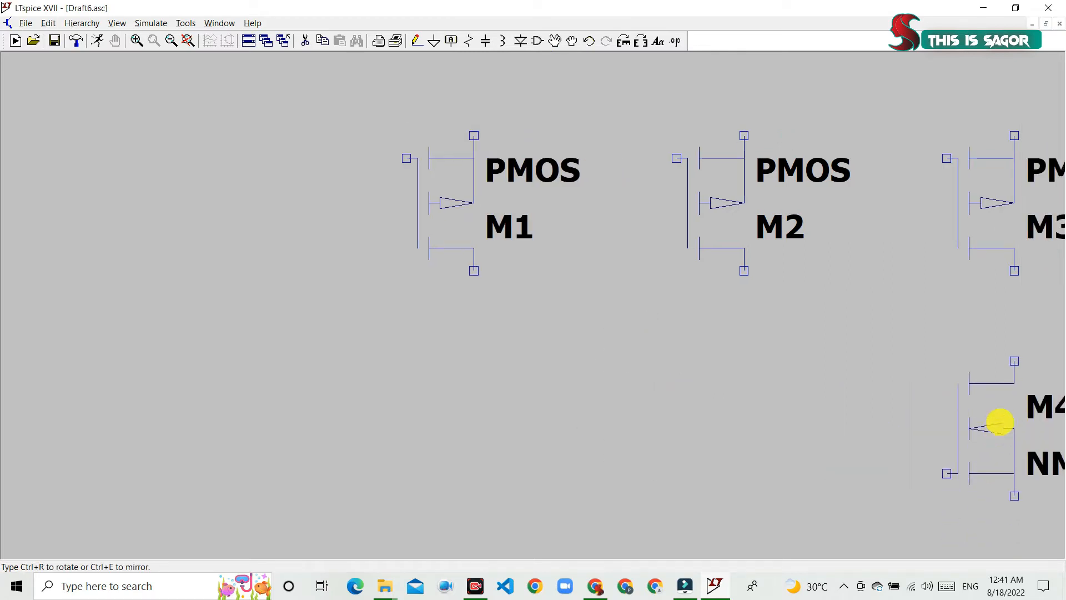
pyautogui.click(1001, 405)
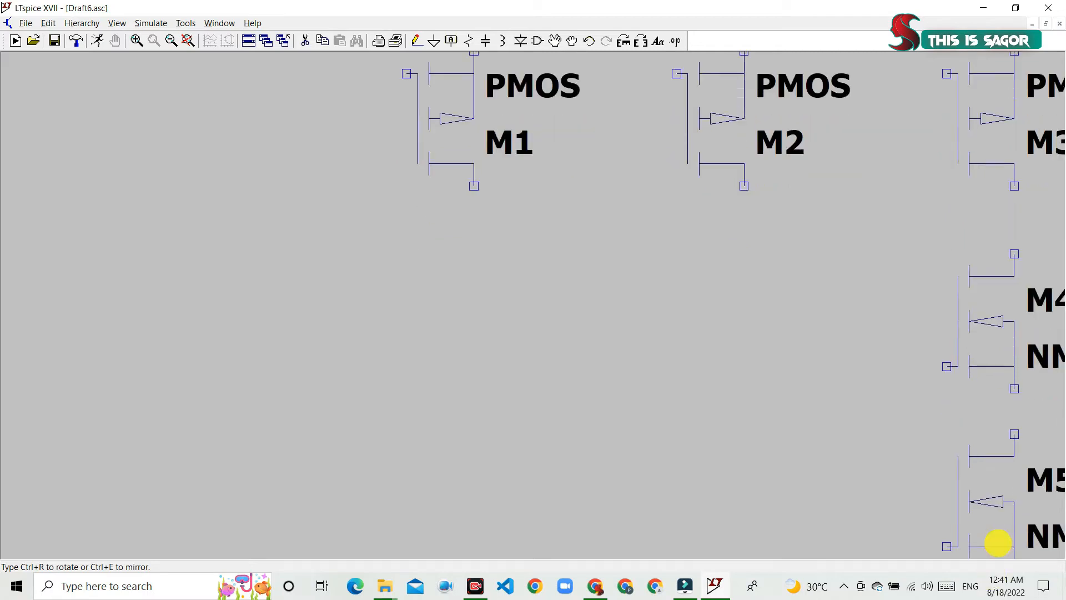
pyautogui.click(1005, 504)
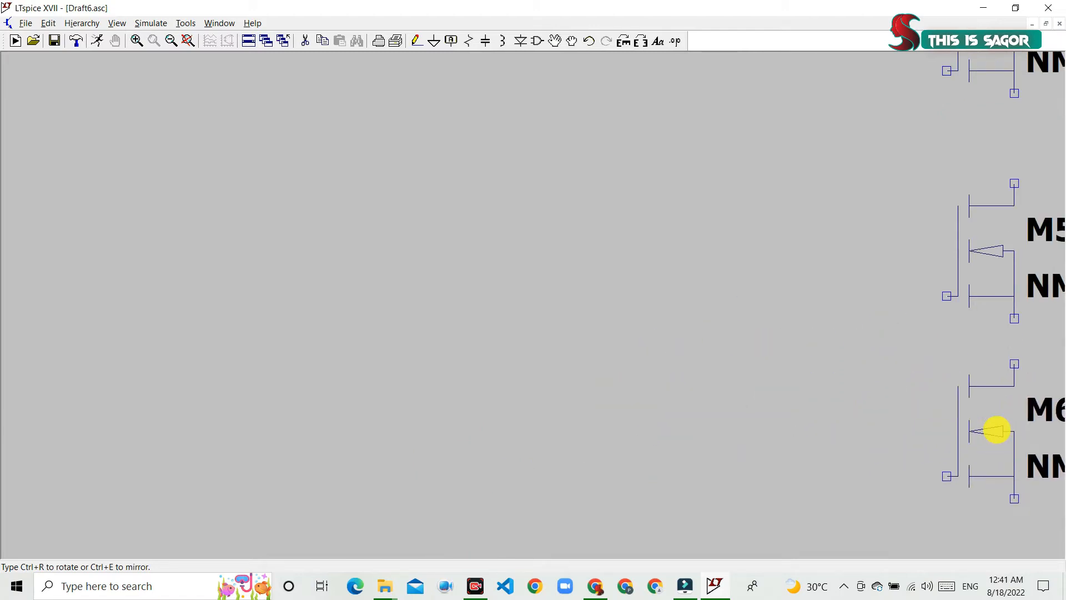
pyautogui.click(994, 454)
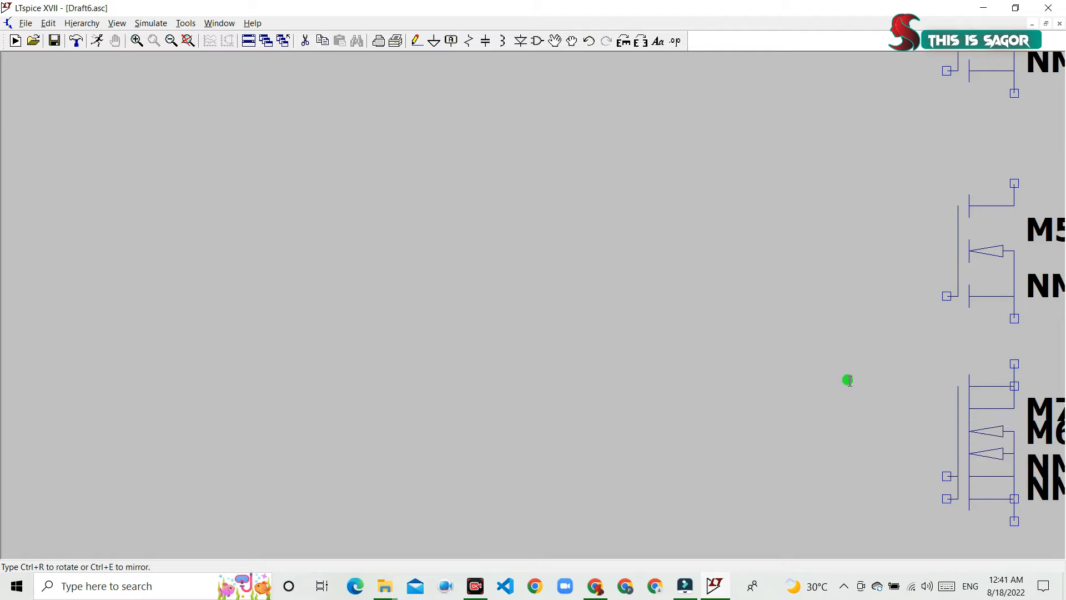
pyautogui.press('Escape')
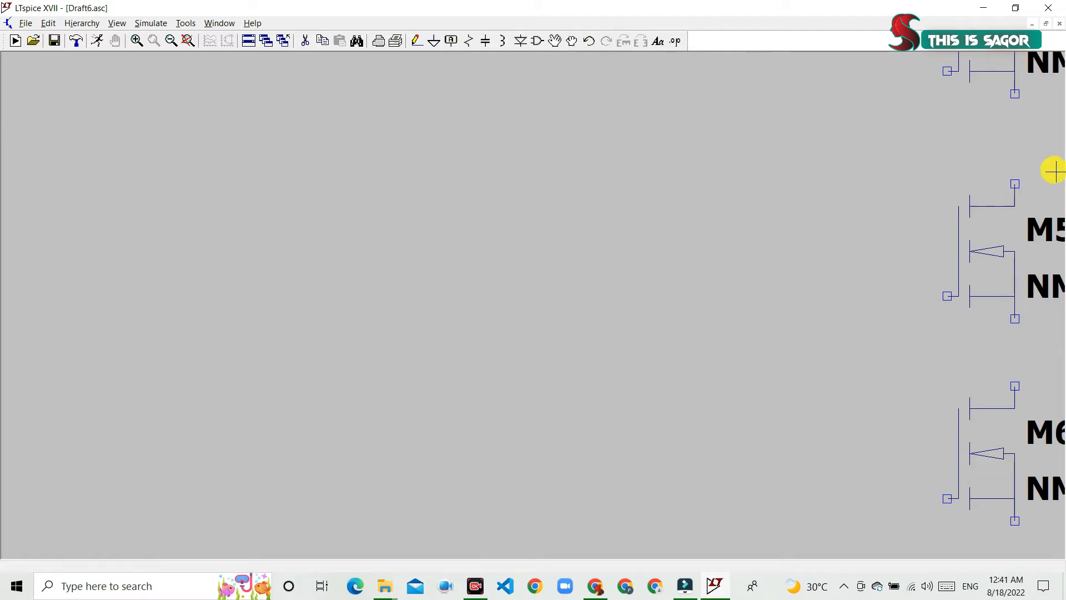
# Place three upright voltage sources in a vertical column well to the left of the transistors
pyautogui.scroll(-1, 1054, 171)
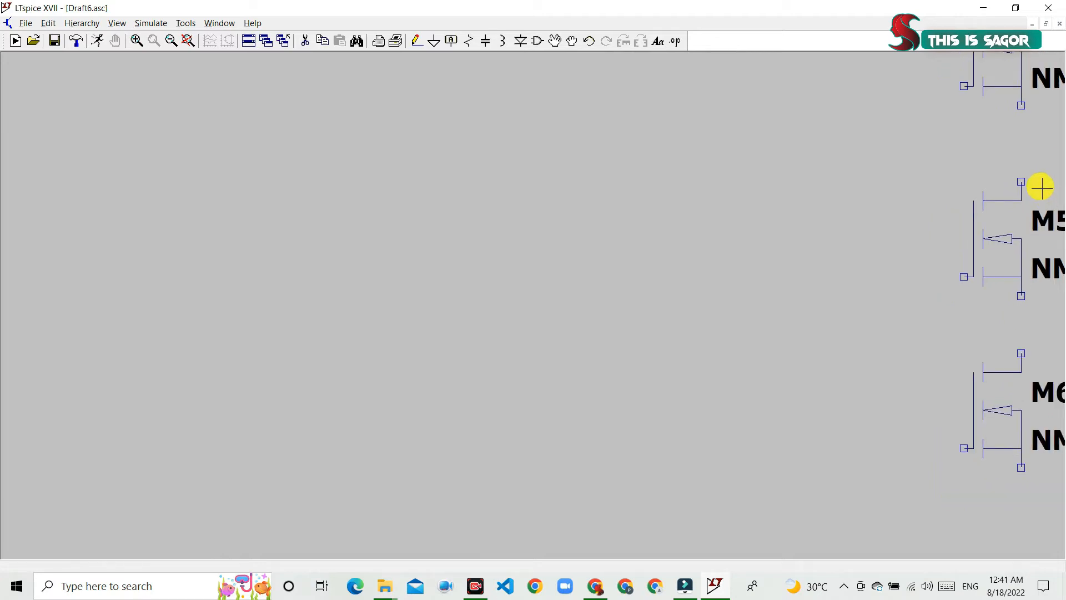
pyautogui.scroll(1, 1041, 187)
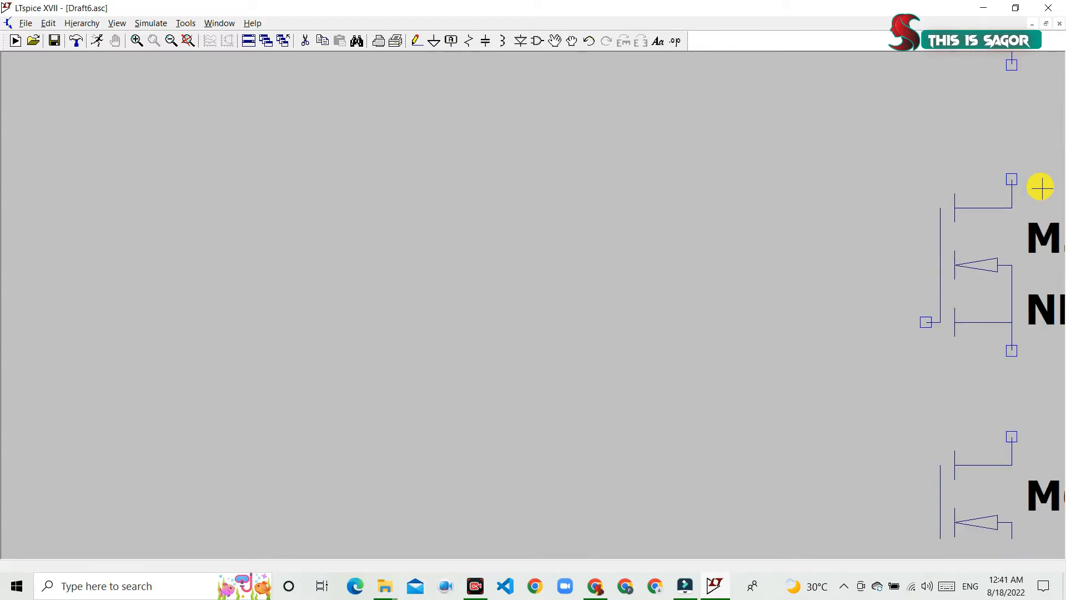
pyautogui.scroll(-3, 1041, 187)
pyautogui.scroll(-3, 1041, 188)
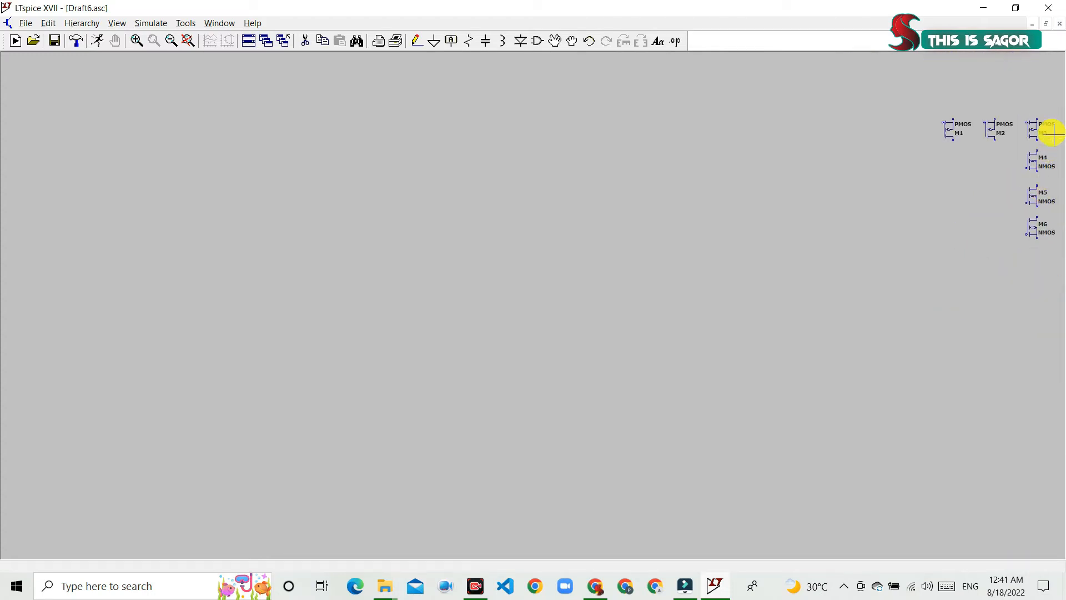
pyautogui.scroll(5, 1059, 115)
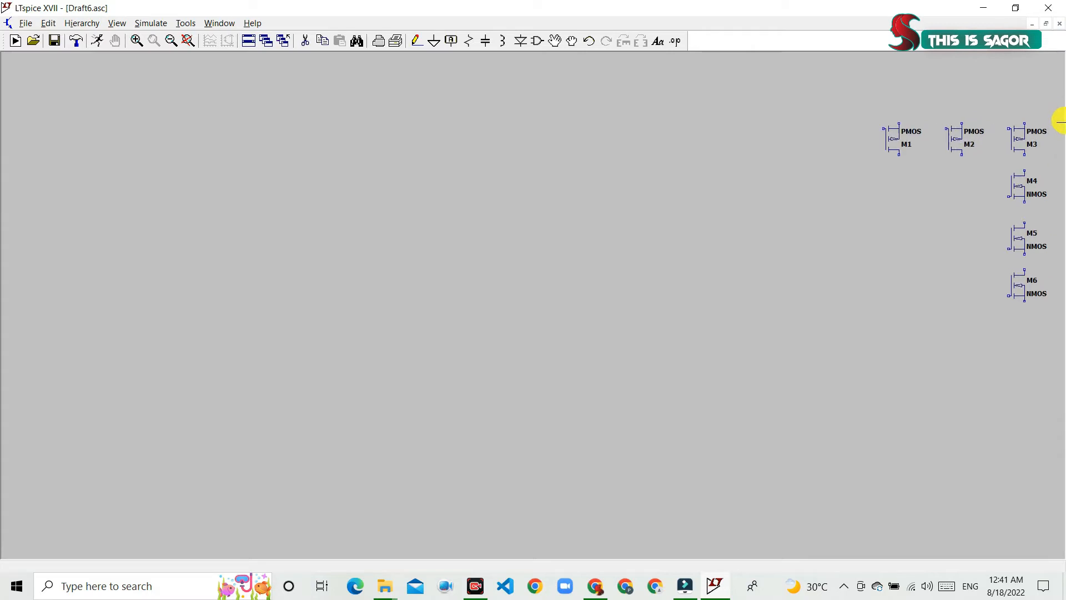
pyautogui.scroll(1, 1058, 141)
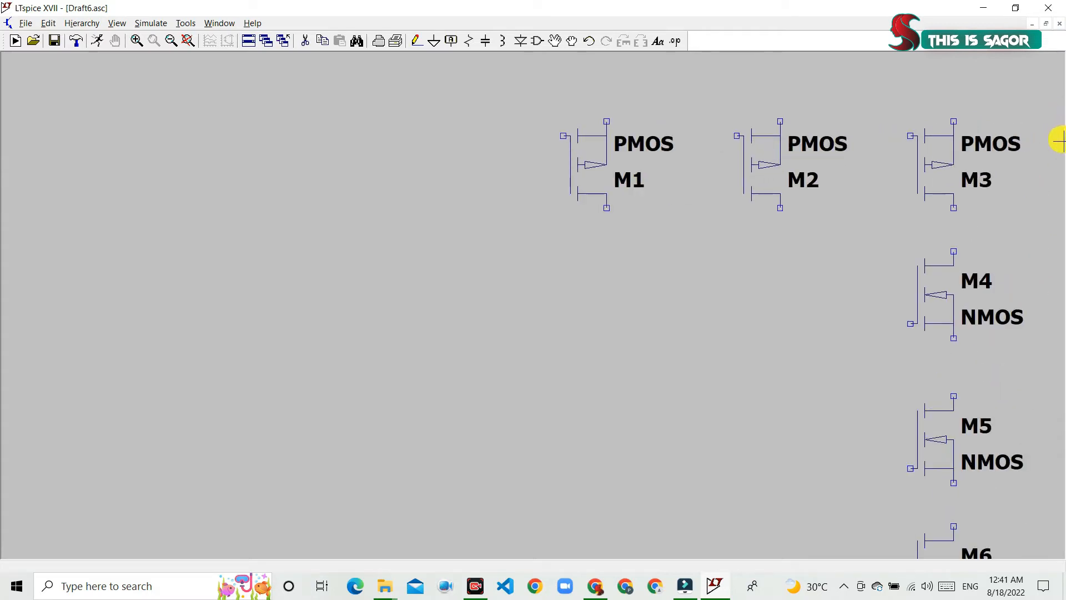
pyautogui.scroll(-1, 1057, 137)
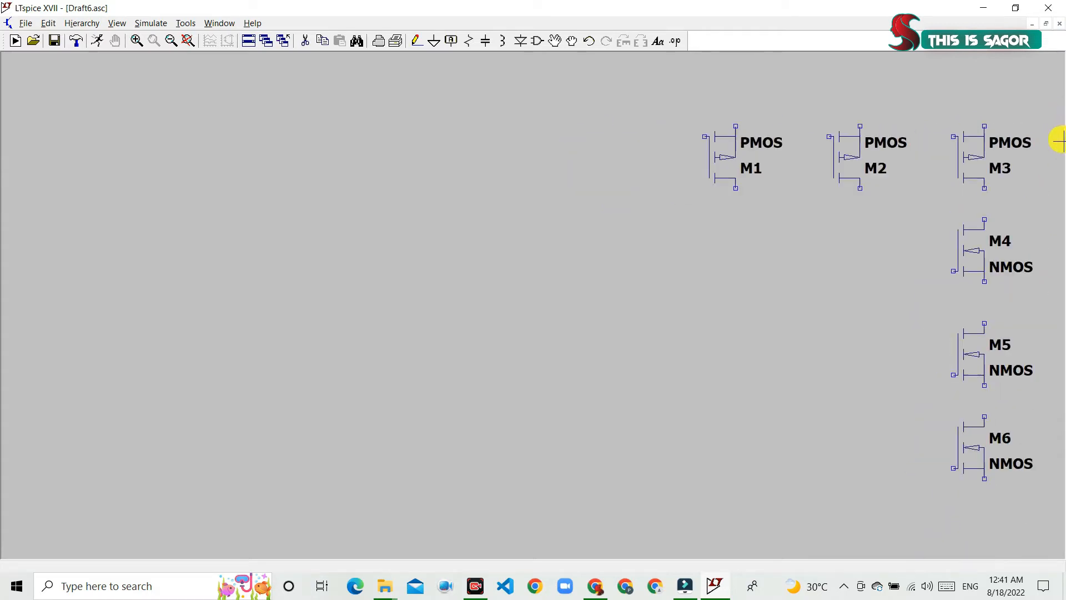
pyautogui.click(537, 43)
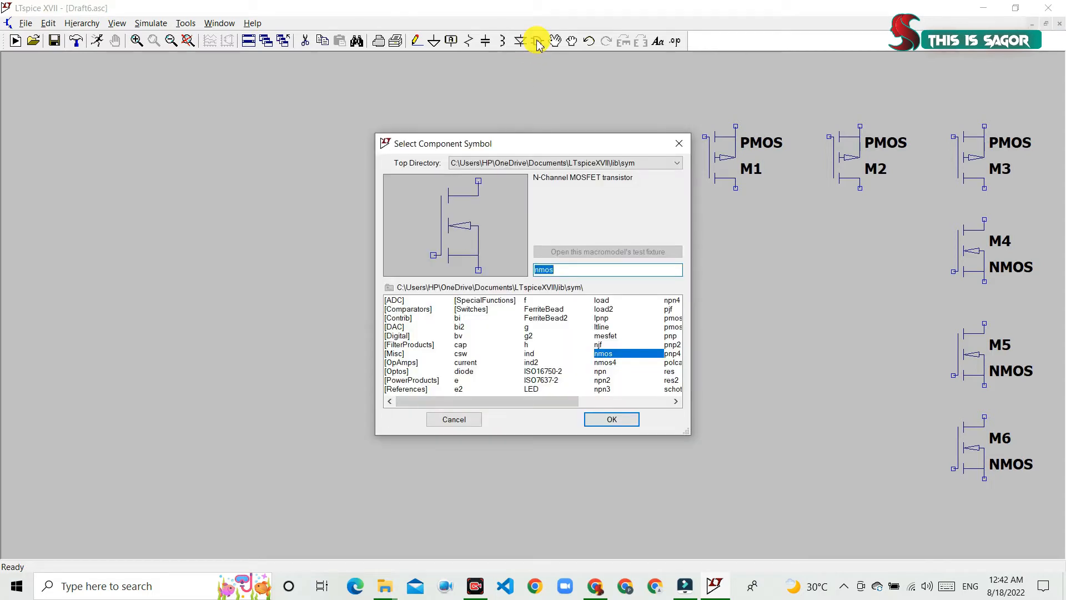
pyautogui.write('voltage')
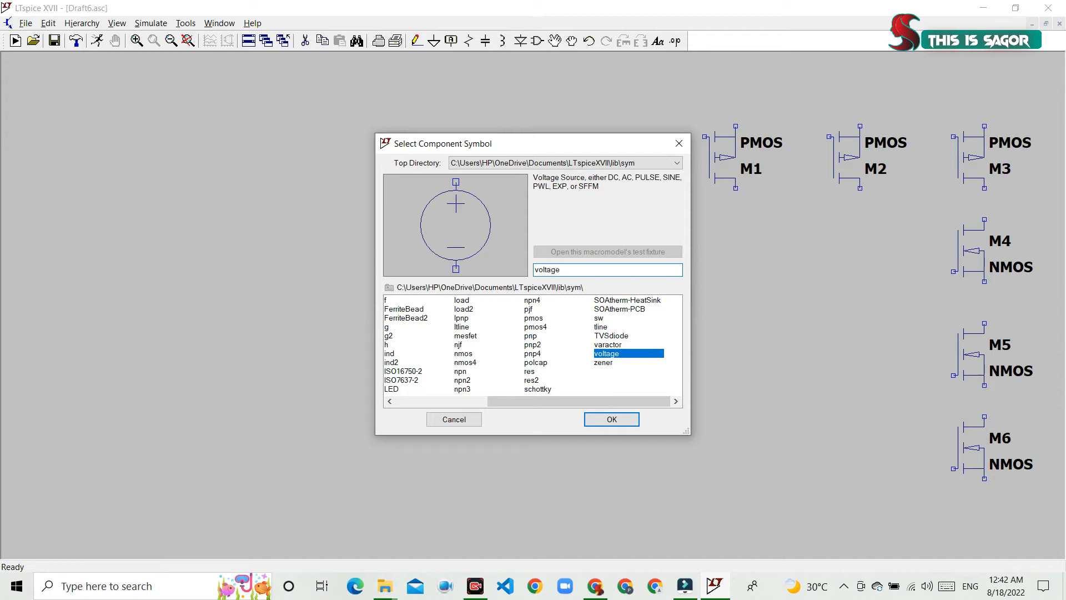
pyautogui.press('Return')
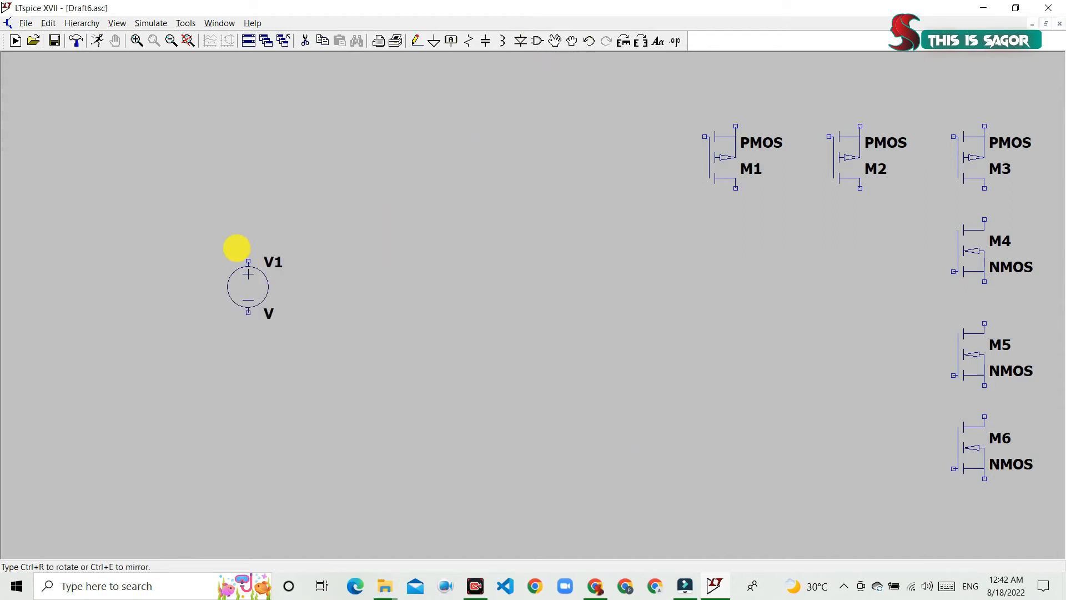
pyautogui.click(216, 271)
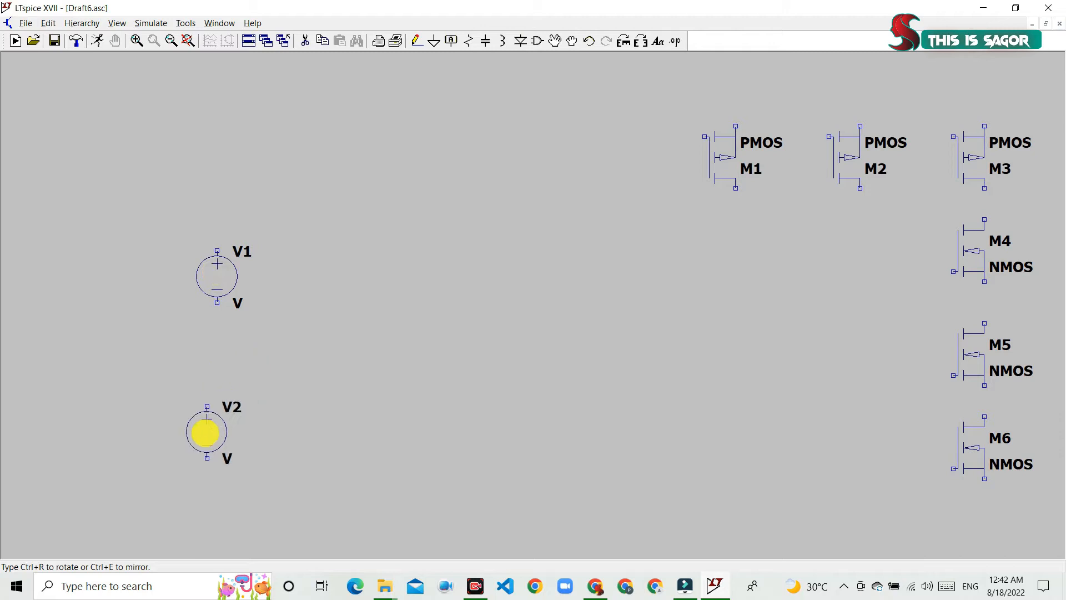
pyautogui.click(217, 400)
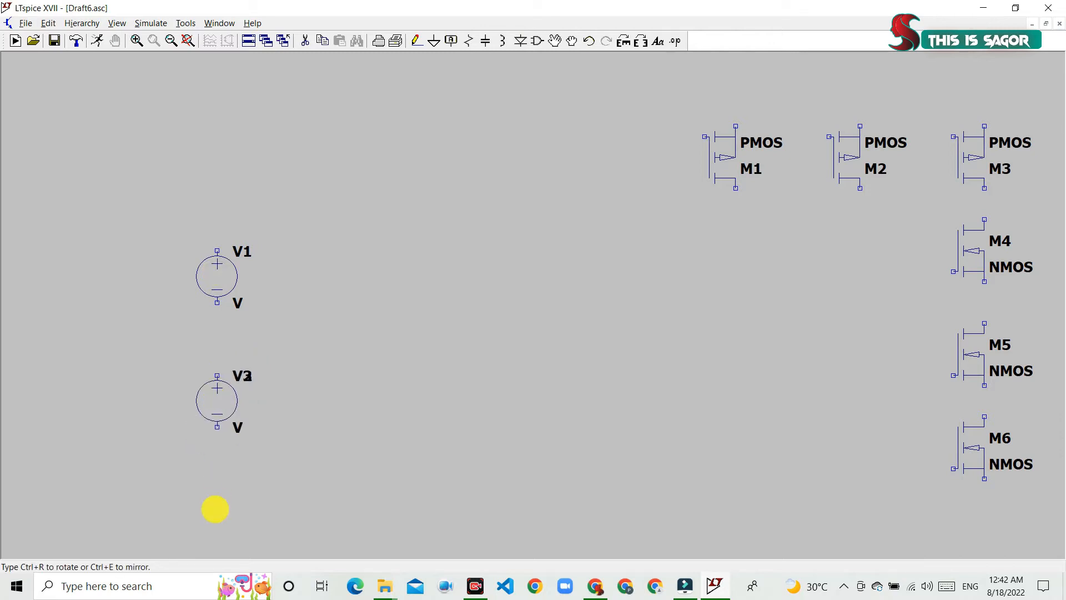
pyautogui.click(216, 509)
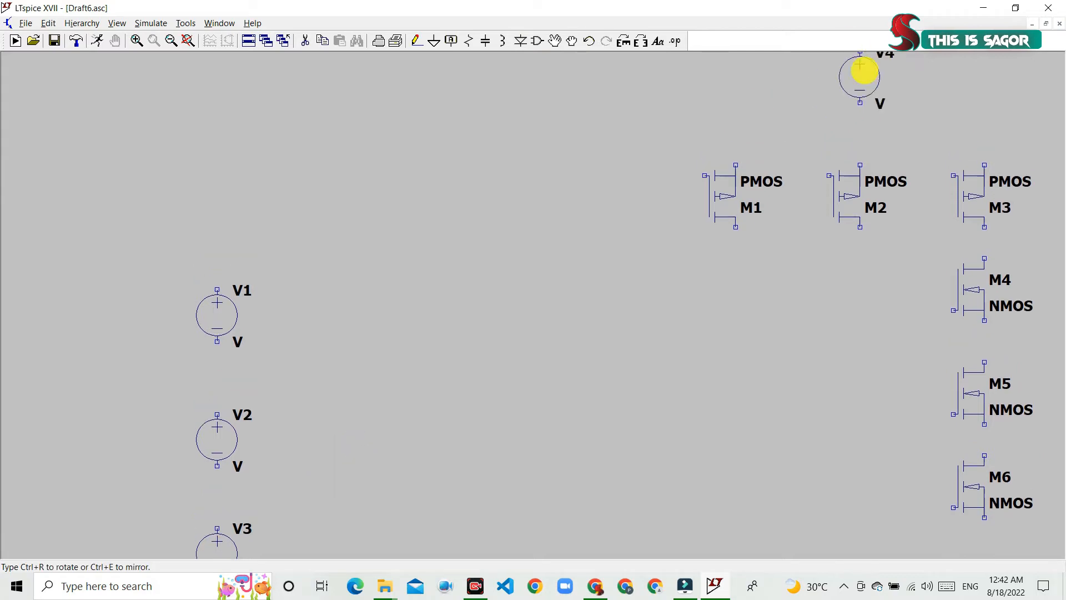
# Rotate a fourth voltage source to horizontal and place it above the PMOS row, between M2 and M3
pyautogui.click(622, 42)
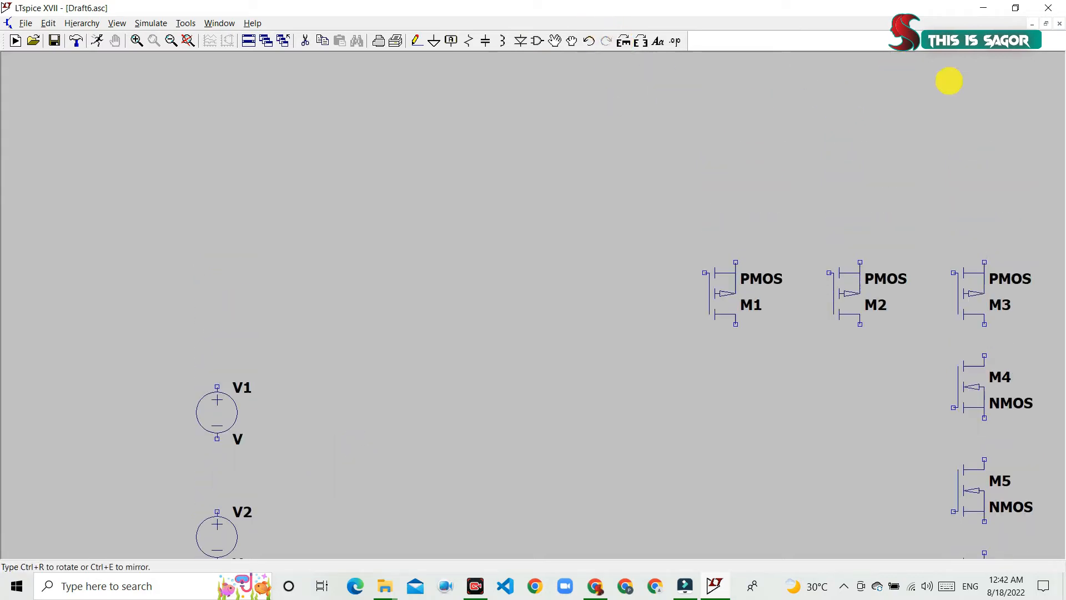
pyautogui.click(926, 159)
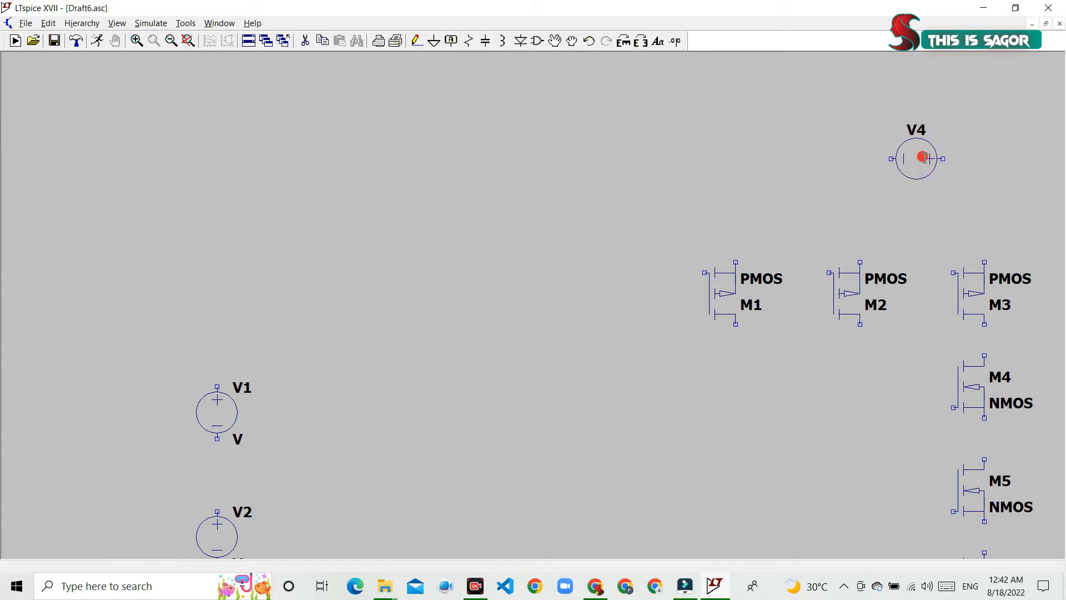
pyautogui.rightClick(843, 147)
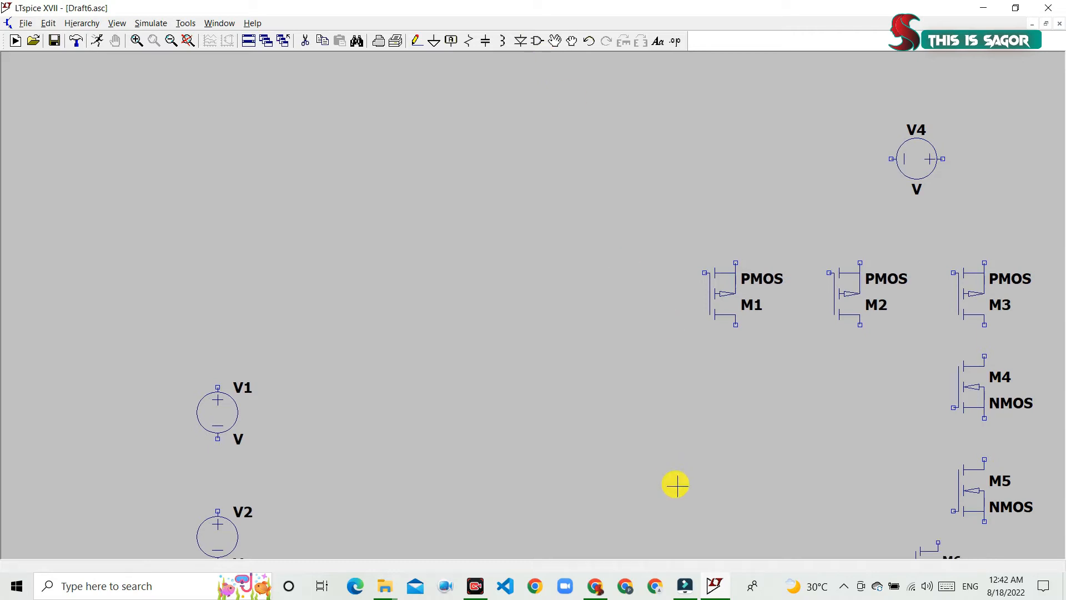
pyautogui.scroll(-3, 676, 485)
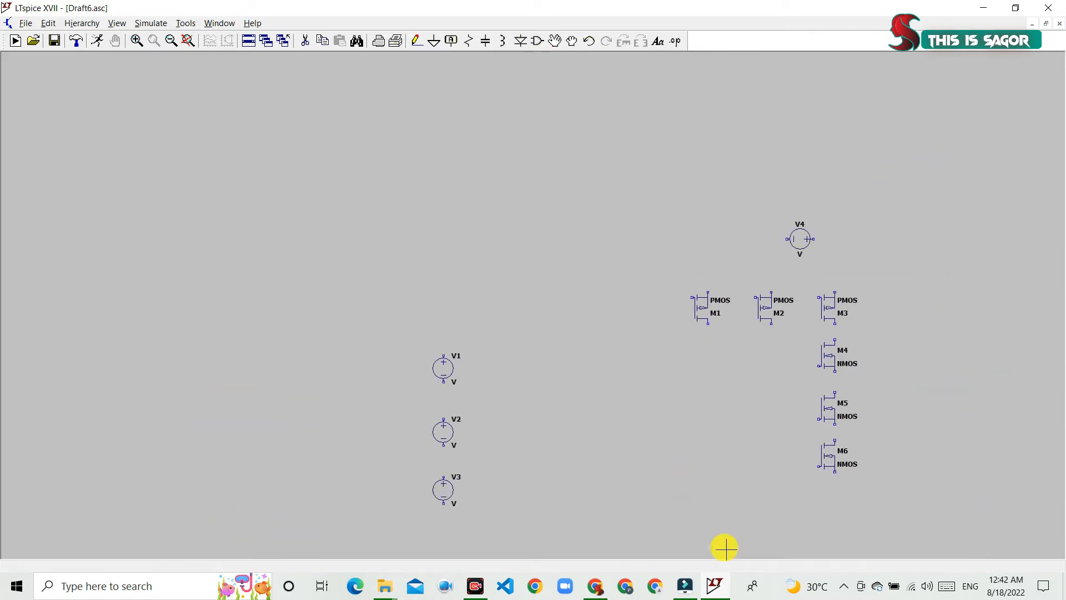
# Place a ground symbol just below each of the voltage sources V1, V2 and V3
pyautogui.scroll(1, 725, 549)
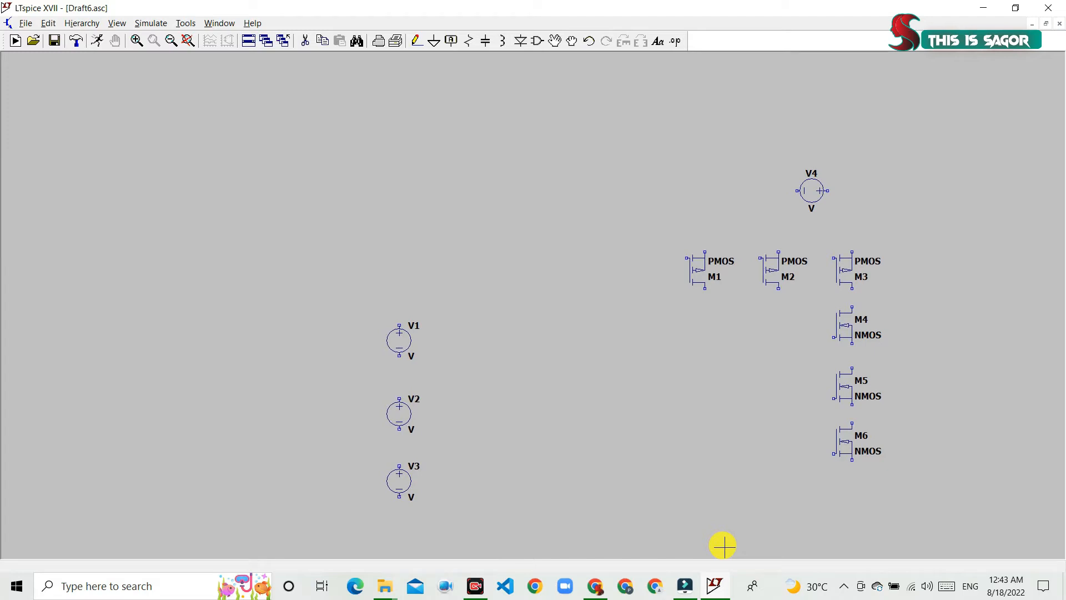
pyautogui.scroll(1, 722, 546)
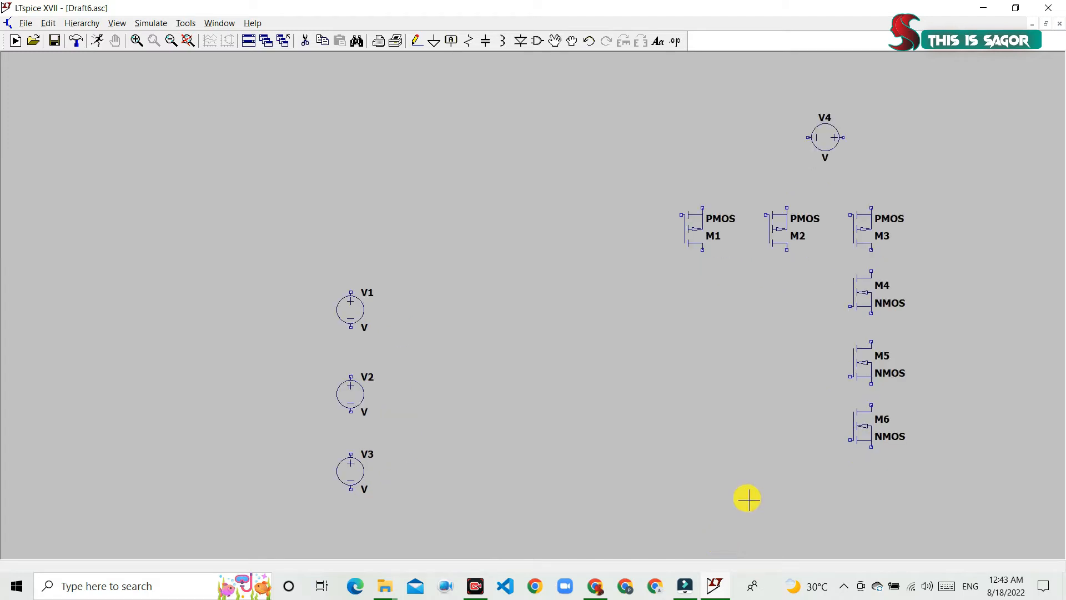
pyautogui.click(435, 42)
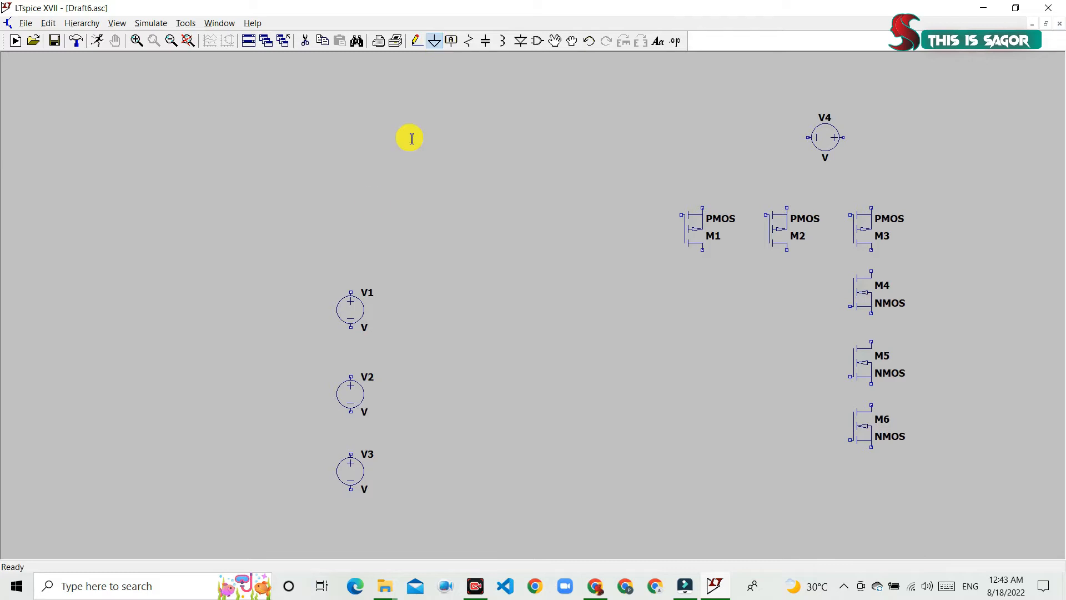
pyautogui.click(351, 279)
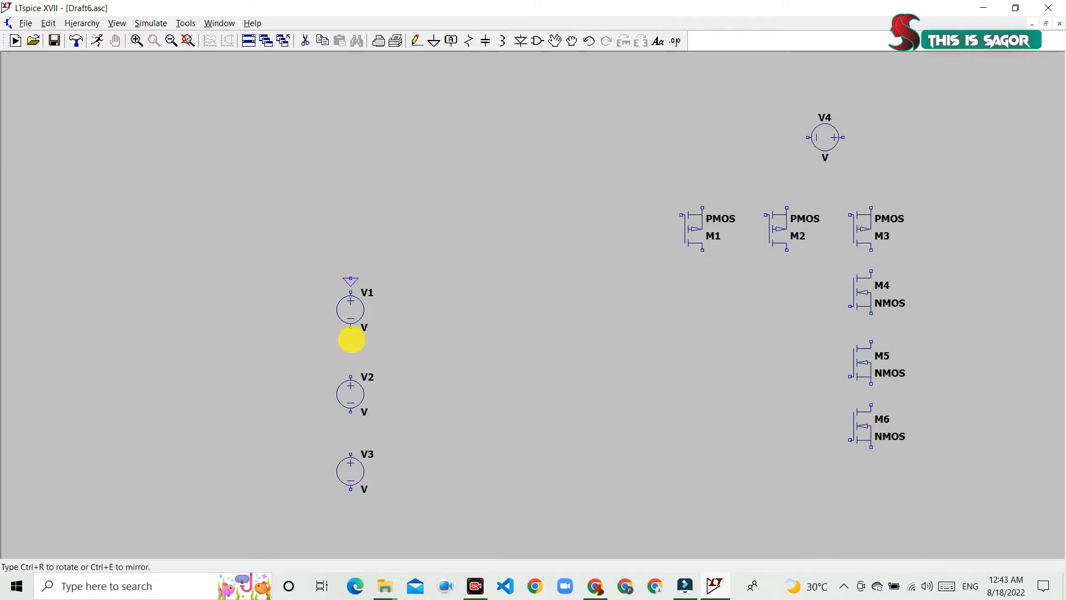
pyautogui.click(351, 341)
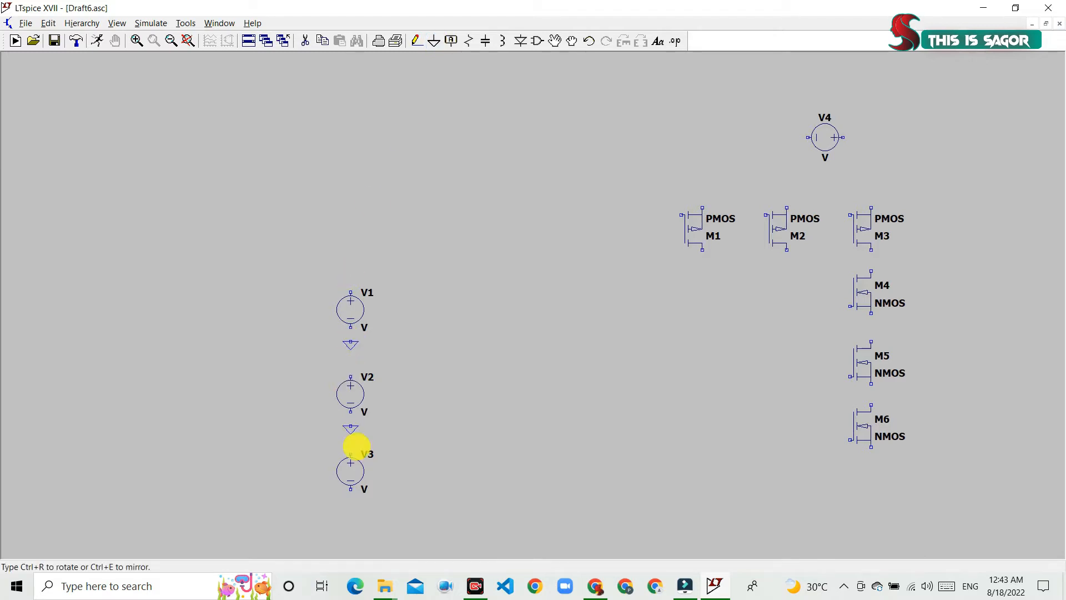
pyautogui.click(351, 425)
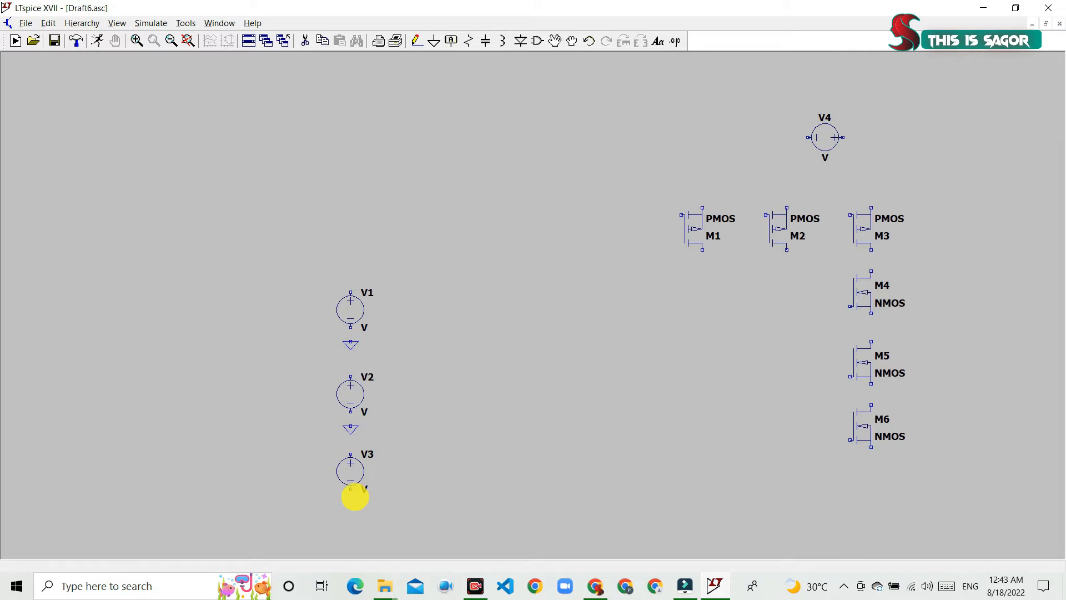
pyautogui.click(351, 503)
pyautogui.press('Escape')
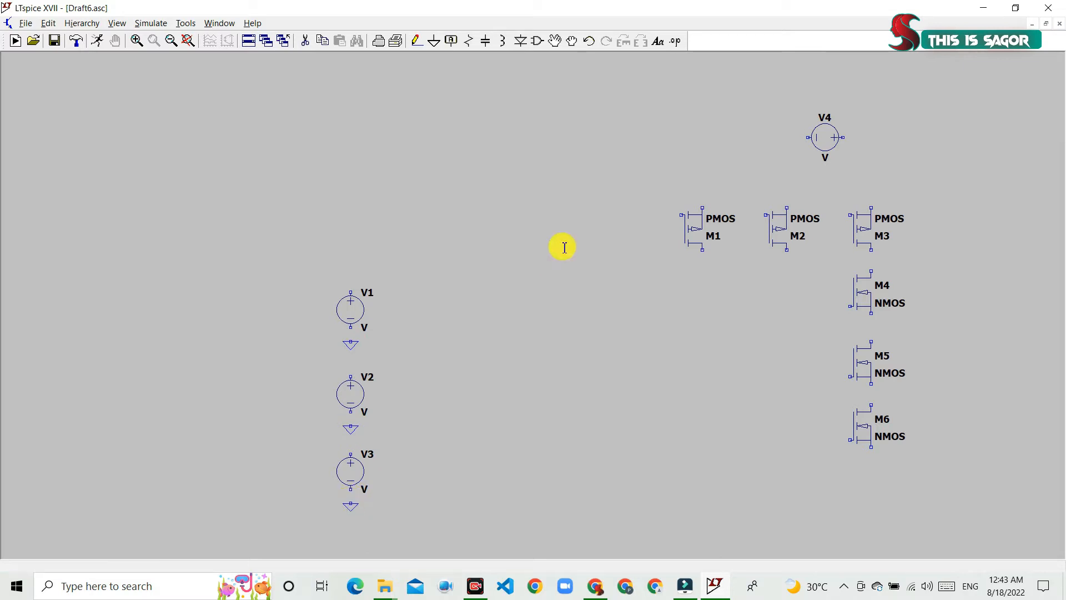
# Place one ground symbol above the PMOS row between M1 and M2, and another directly below M6
pyautogui.press('g')
pyautogui.click(742, 157)
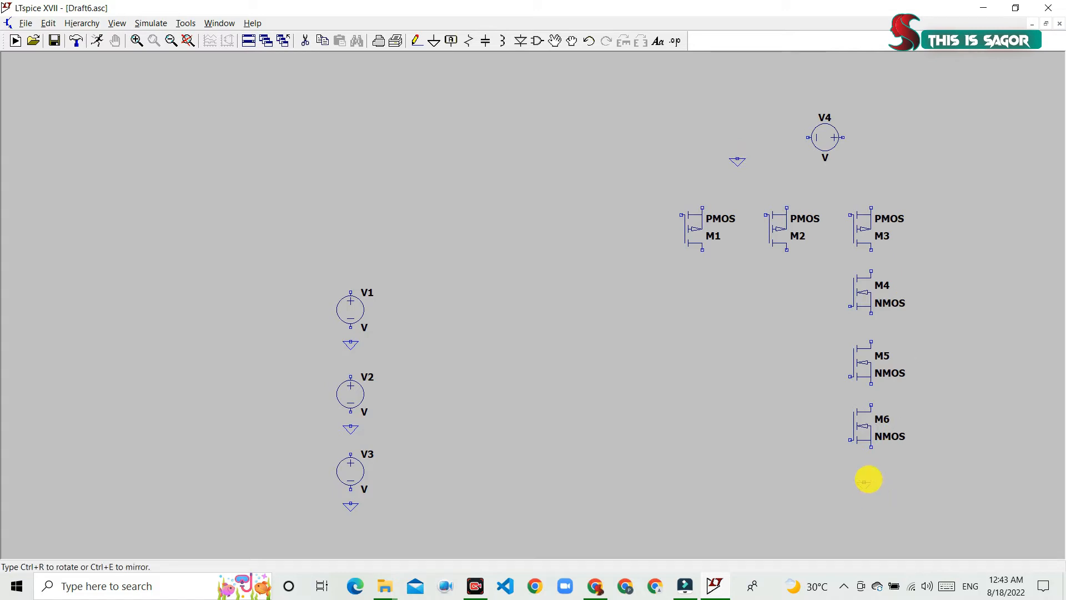
pyautogui.click(869, 477)
pyautogui.press('Escape')
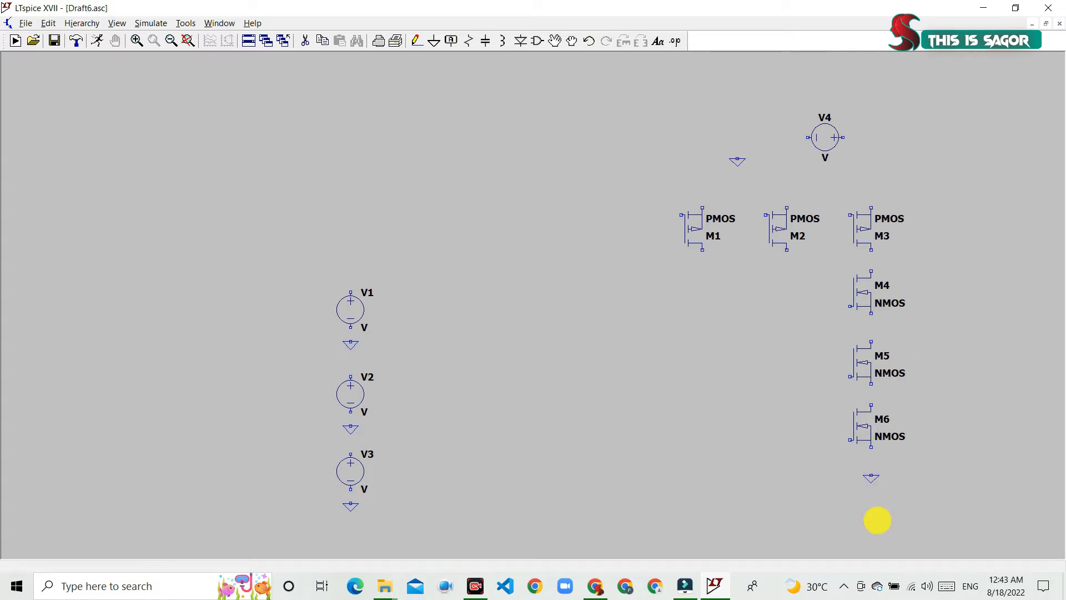
pyautogui.rightClick(809, 457)
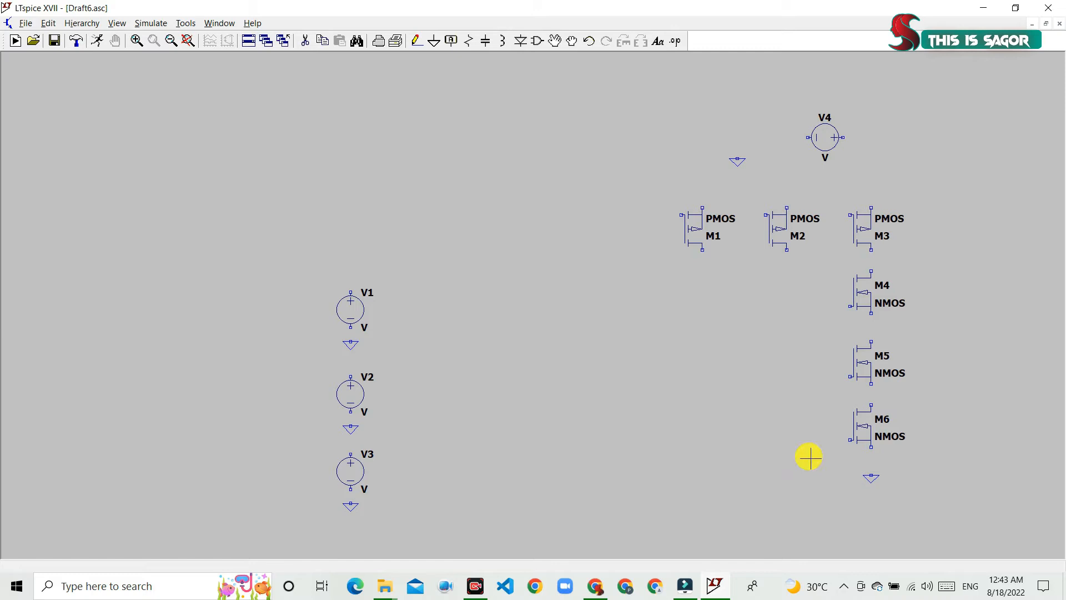
# Wire the upper terminals of the PMOS transistors M1, M2 and M3 together
pyautogui.click(416, 42)
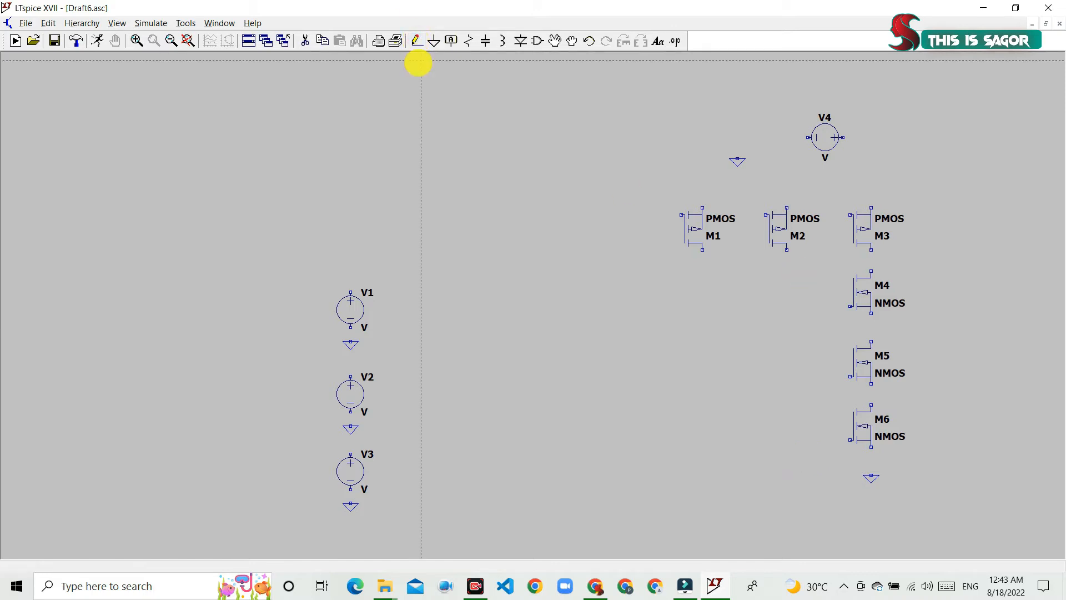
pyautogui.click(415, 42)
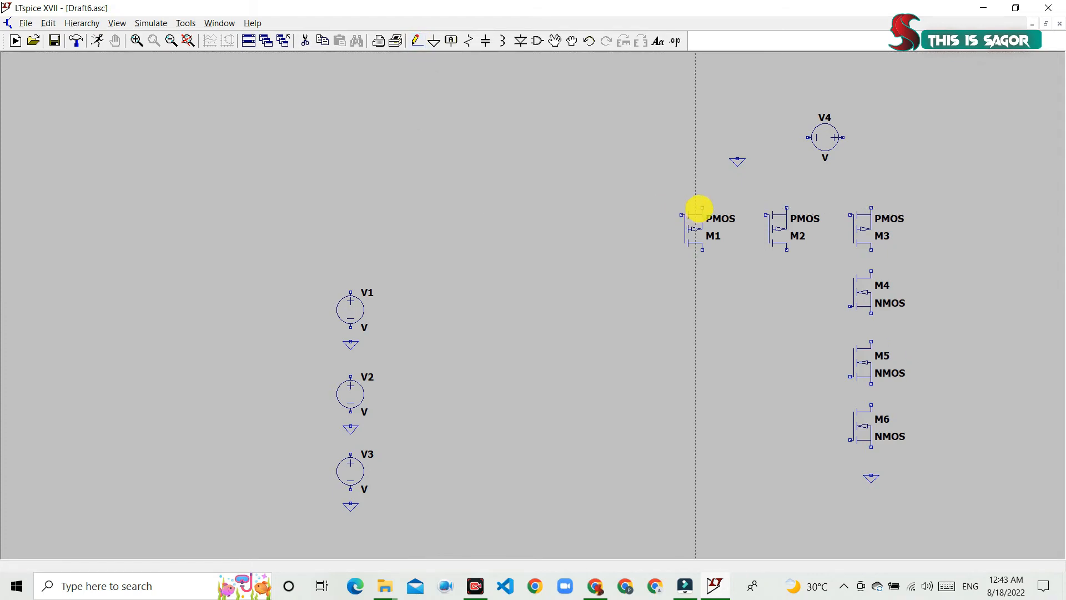
pyautogui.click(787, 207)
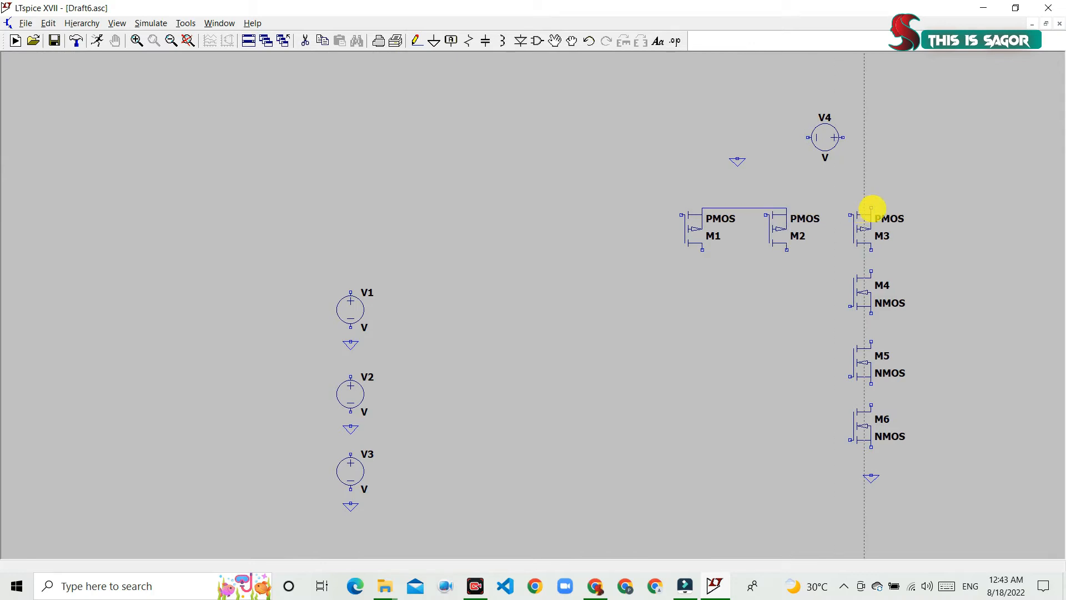
pyautogui.click(869, 214)
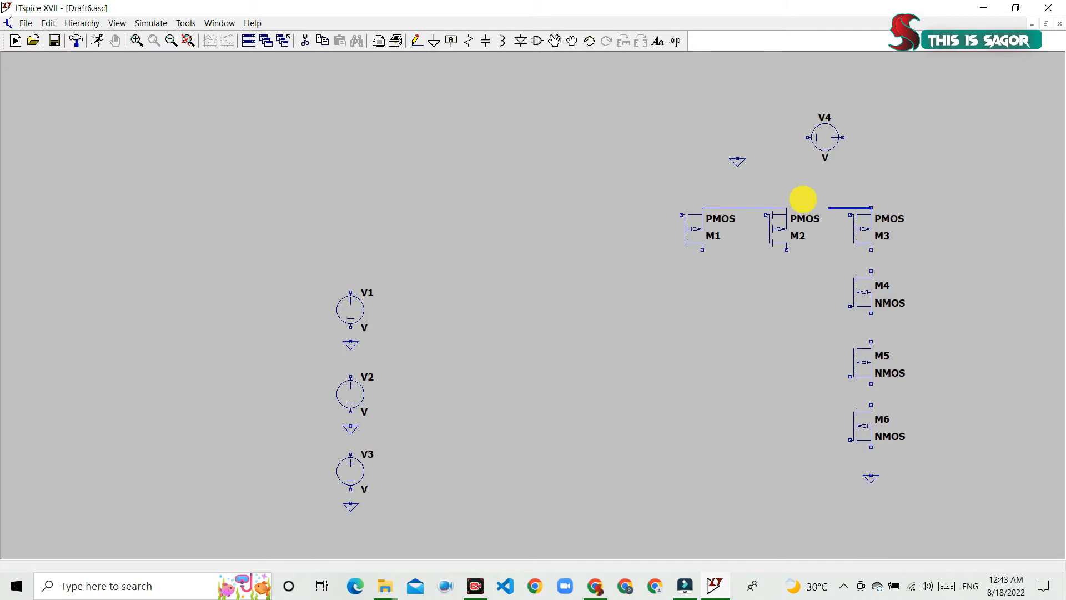
pyautogui.click(787, 208)
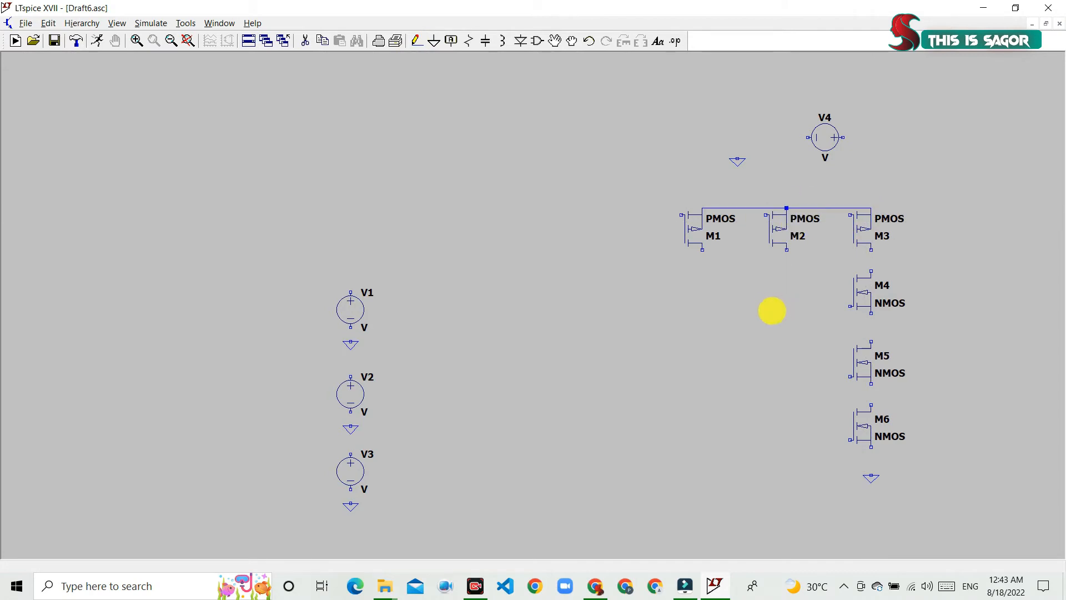
# Wire the lower terminals of M1, M2 and M3 together
pyautogui.click(702, 250)
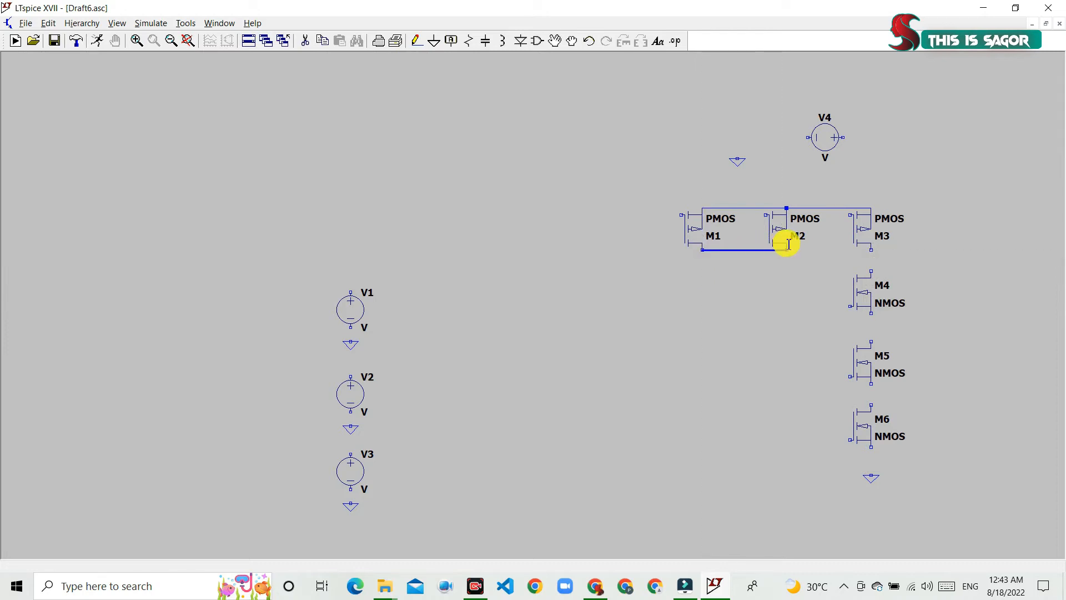
pyautogui.rightClick(844, 247)
pyautogui.click(786, 250)
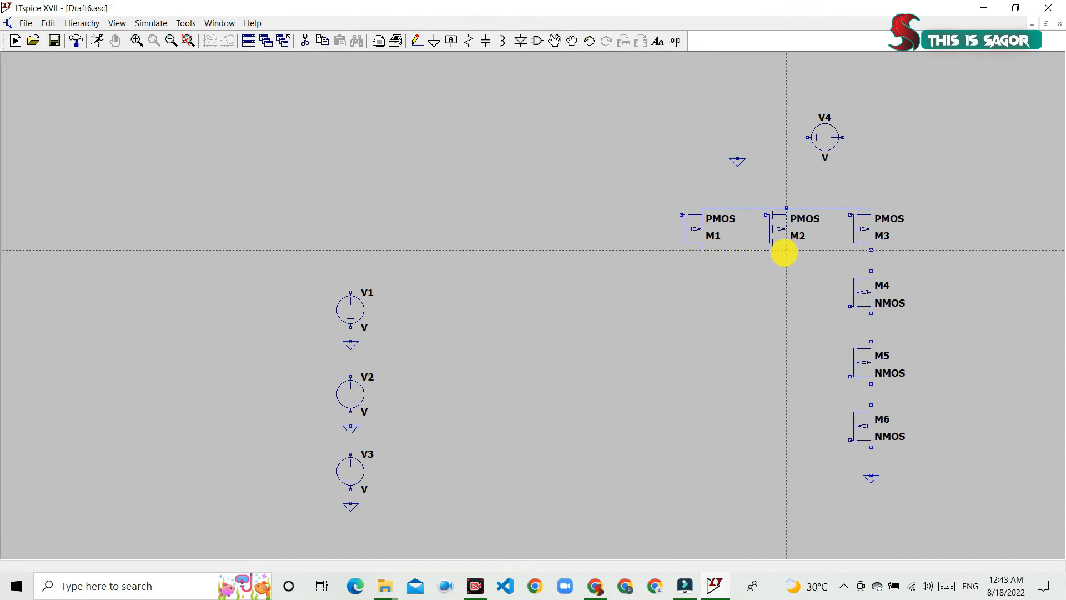
pyautogui.click(872, 253)
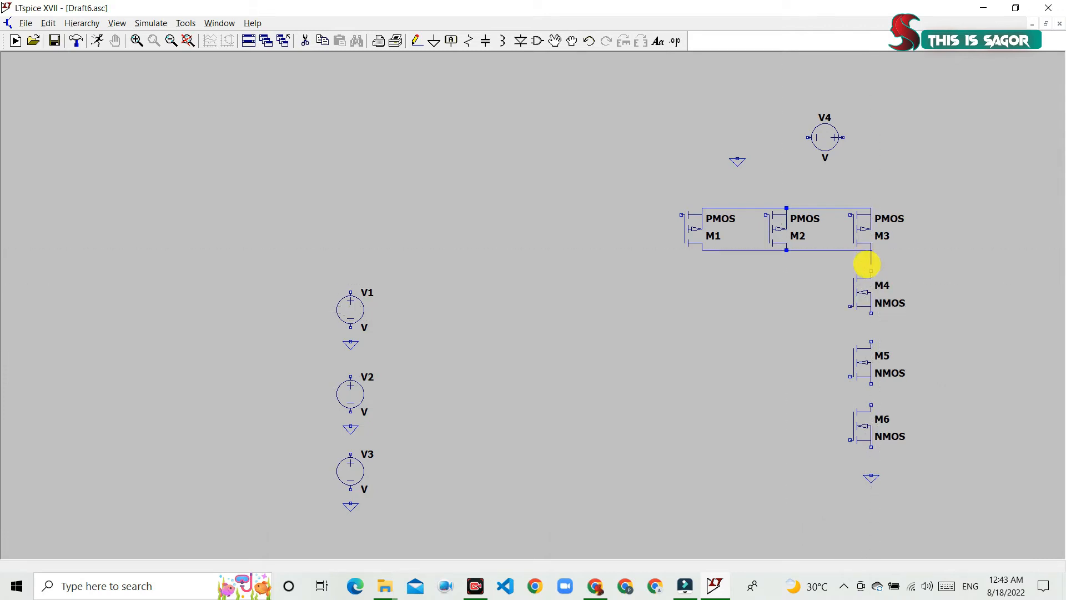
# Wire M3's lower terminal down through M4, M5 and M6 in series to the ground below M6
pyautogui.click(871, 277)
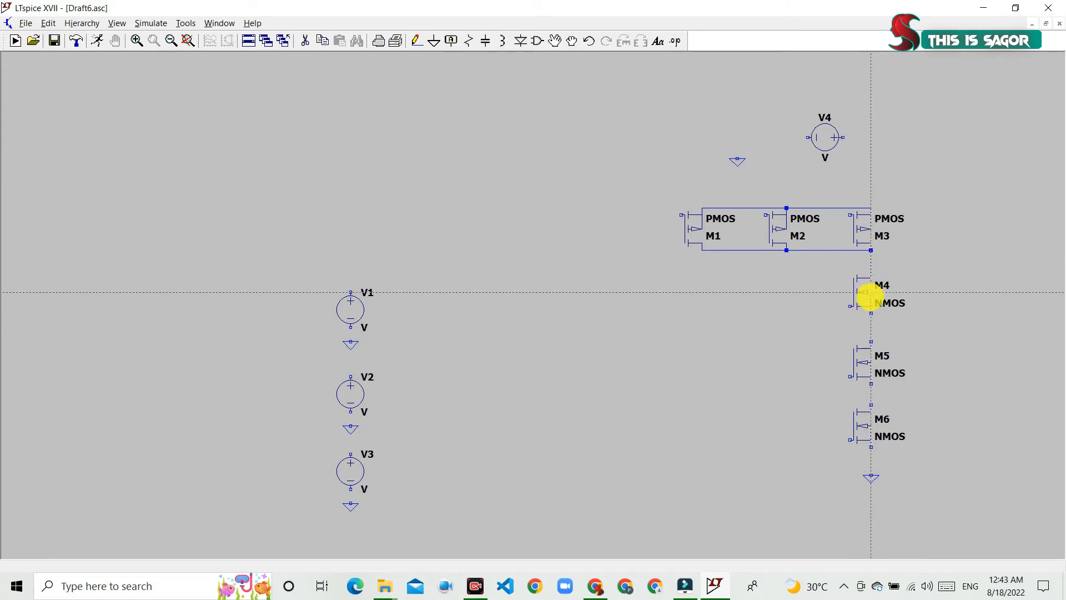
pyautogui.click(871, 309)
pyautogui.click(871, 333)
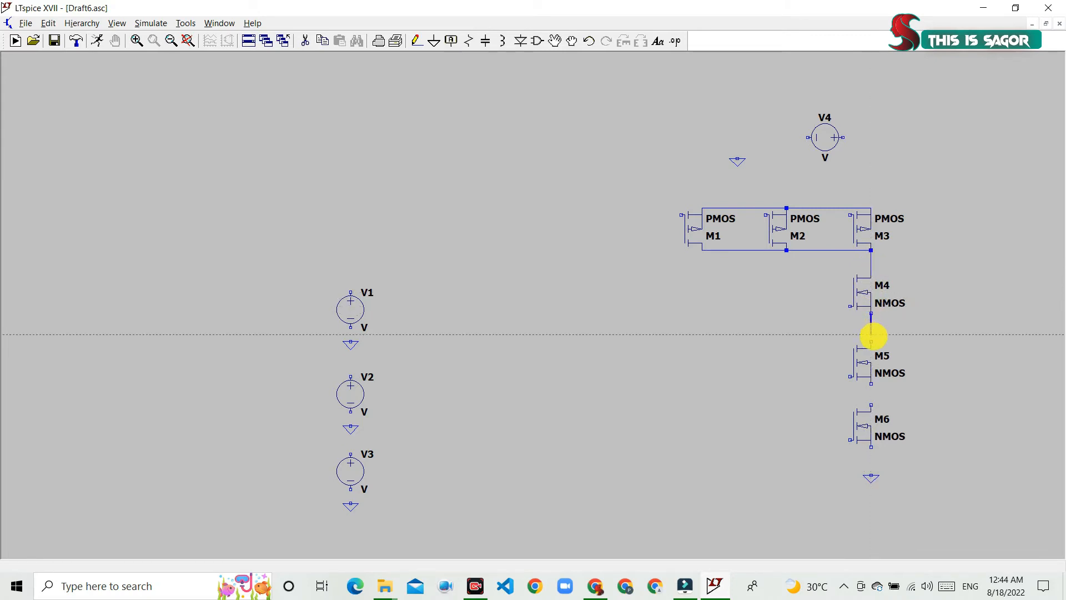
pyautogui.click(870, 383)
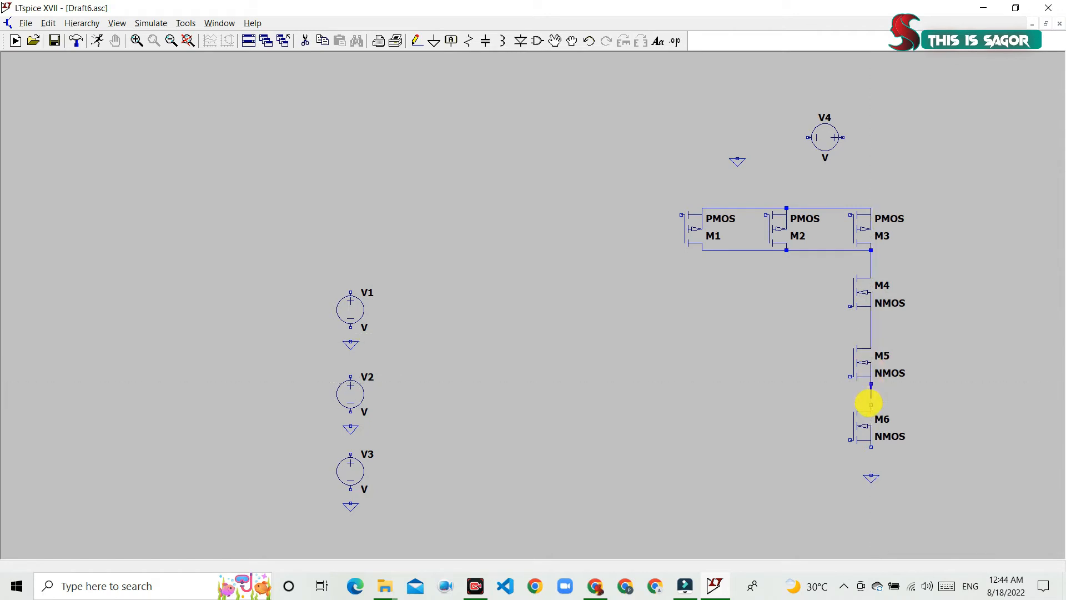
pyautogui.click(871, 412)
pyautogui.click(871, 446)
pyautogui.click(870, 476)
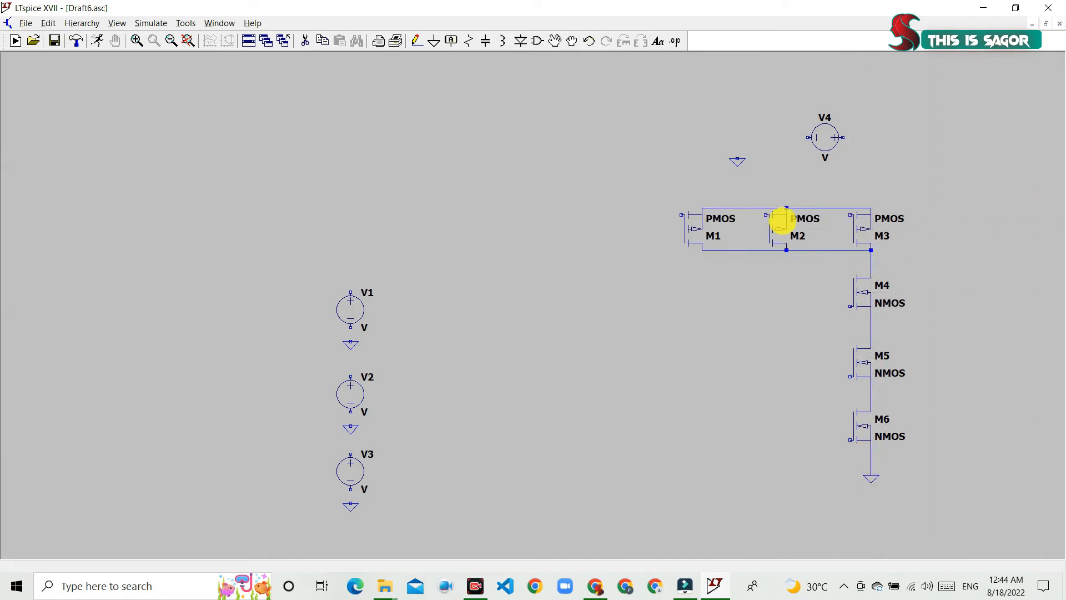
pyautogui.press('Escape')
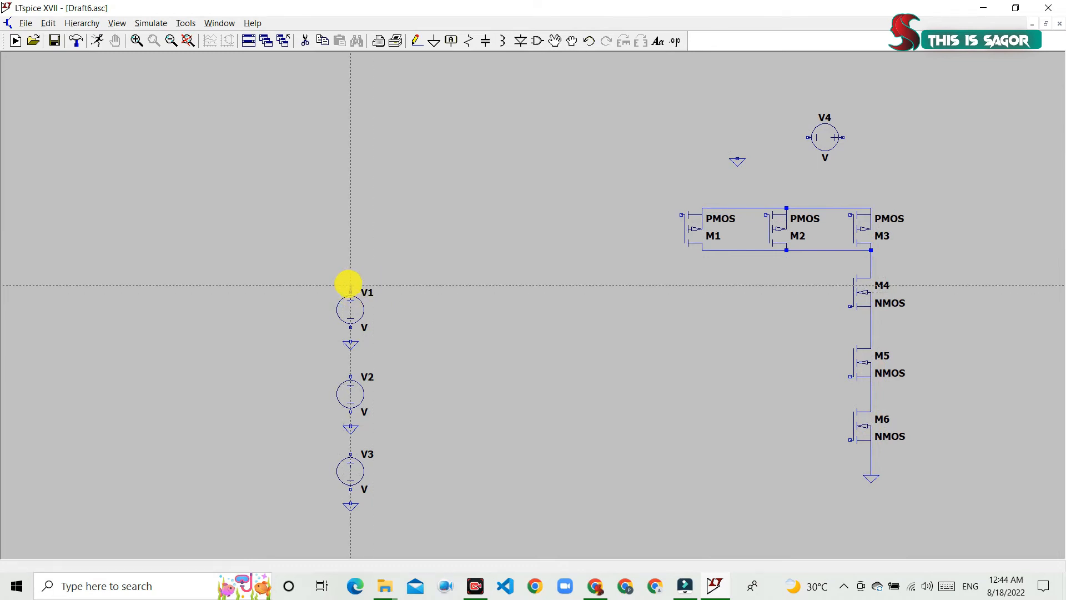
# Wire V1's positive terminal to the gate of M1 and branch it down to the gate of M6
pyautogui.click(555, 286)
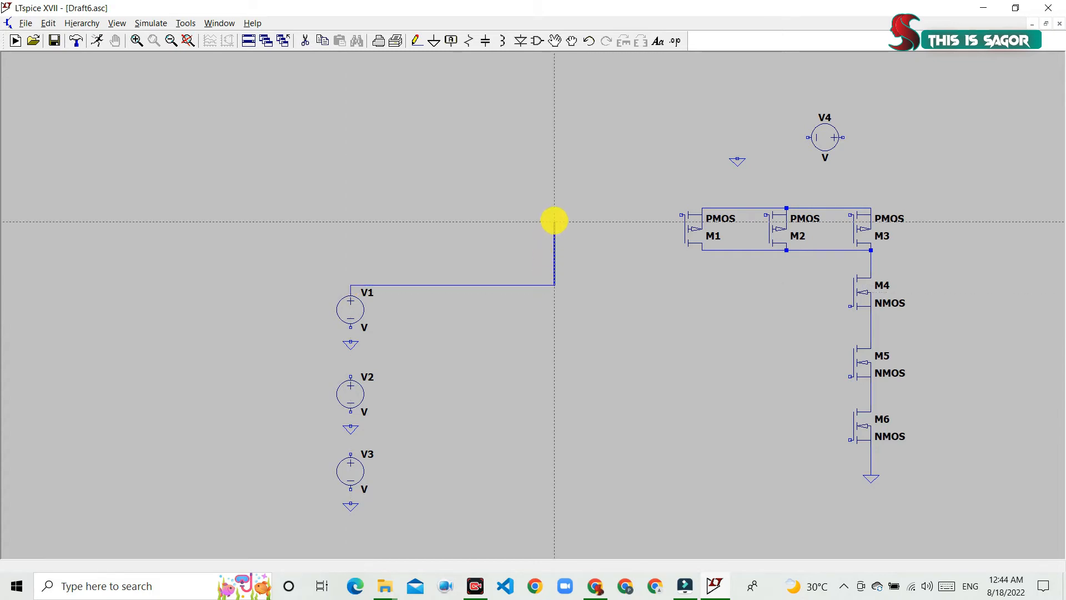
pyautogui.click(555, 215)
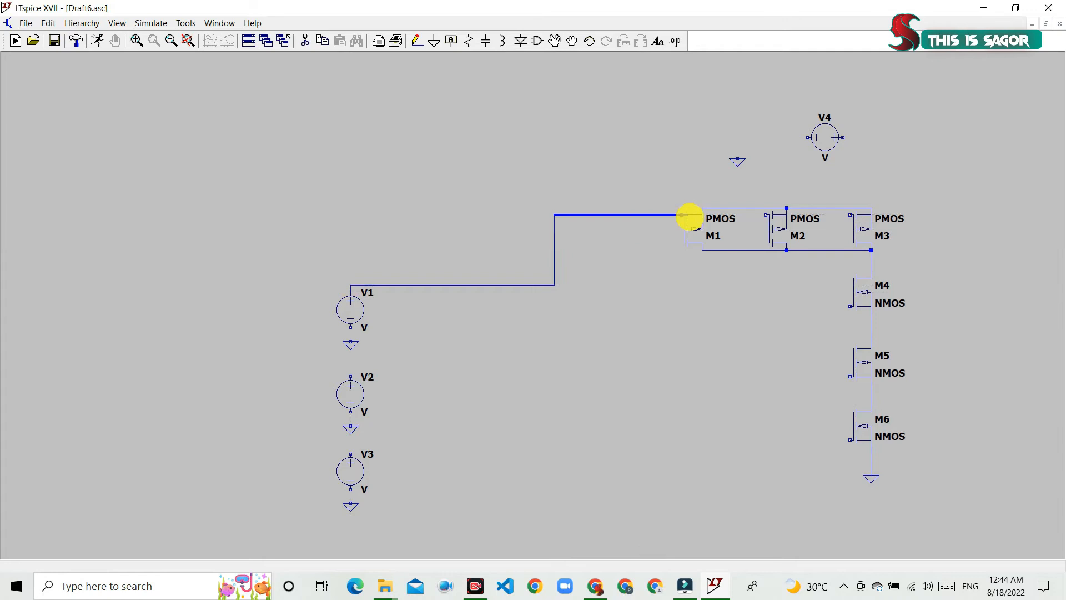
pyautogui.click(682, 214)
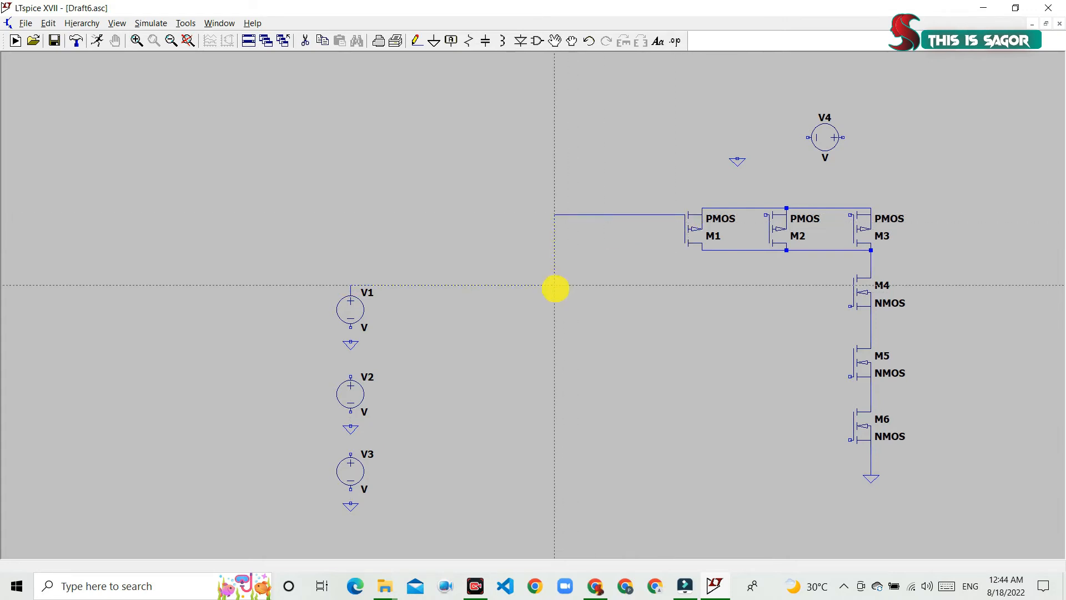
pyautogui.click(554, 285)
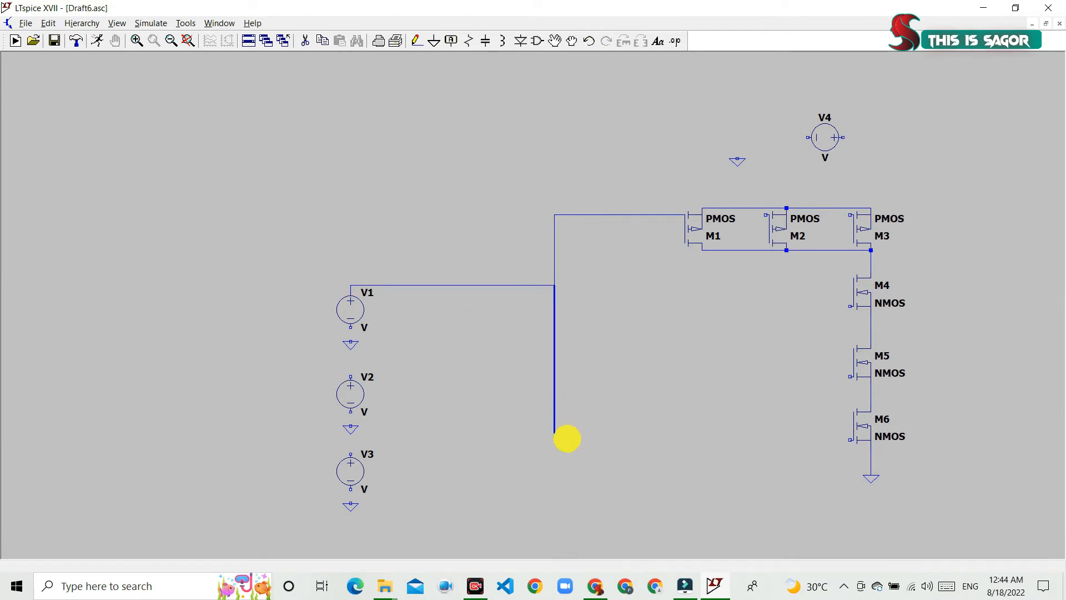
pyautogui.click(554, 440)
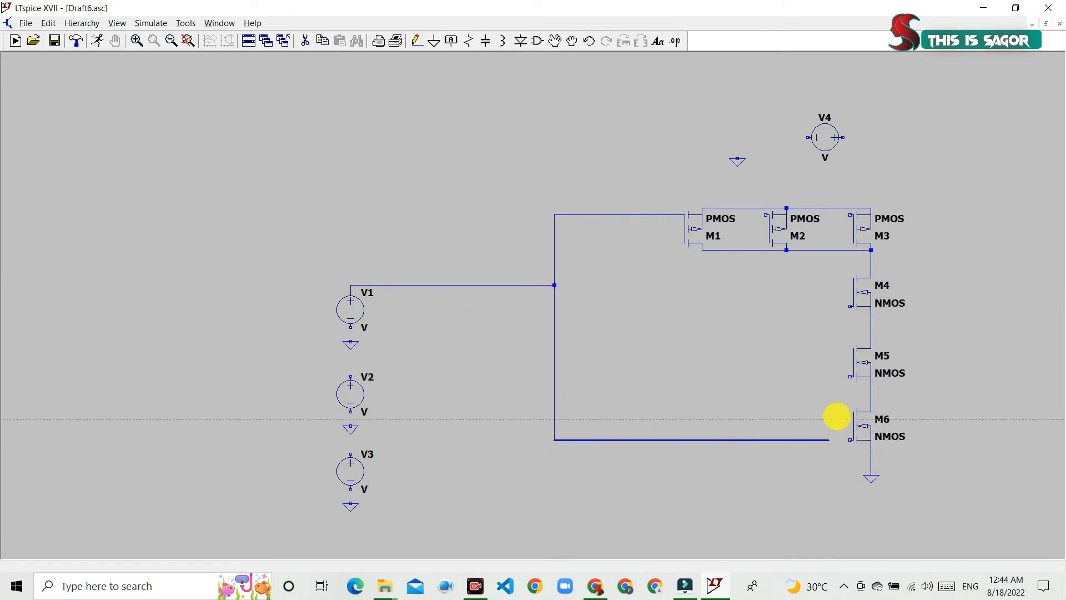
pyautogui.click(852, 439)
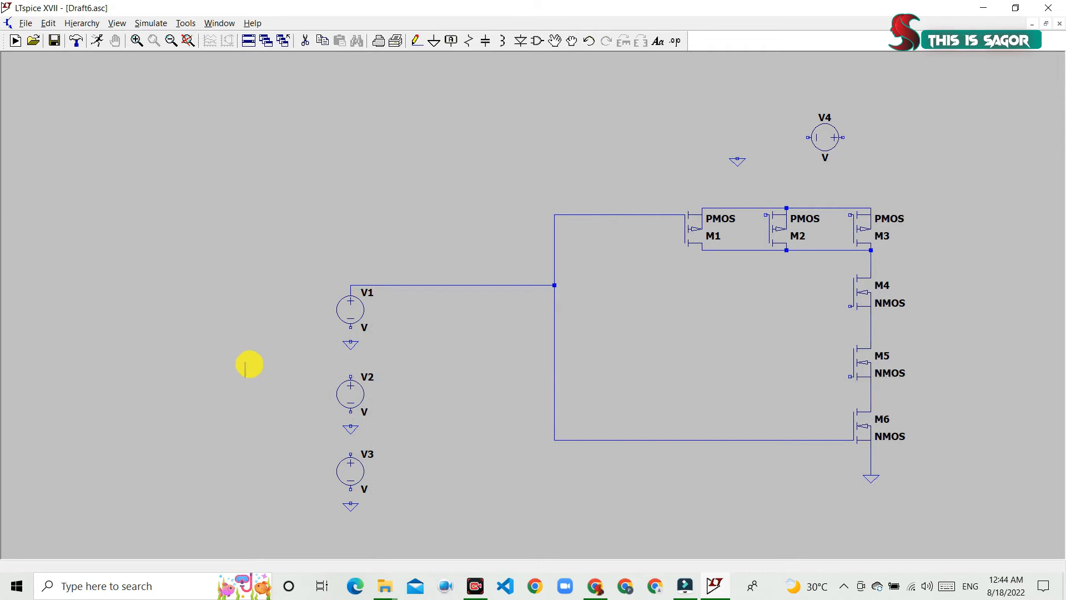
pyautogui.rightClick(252, 362)
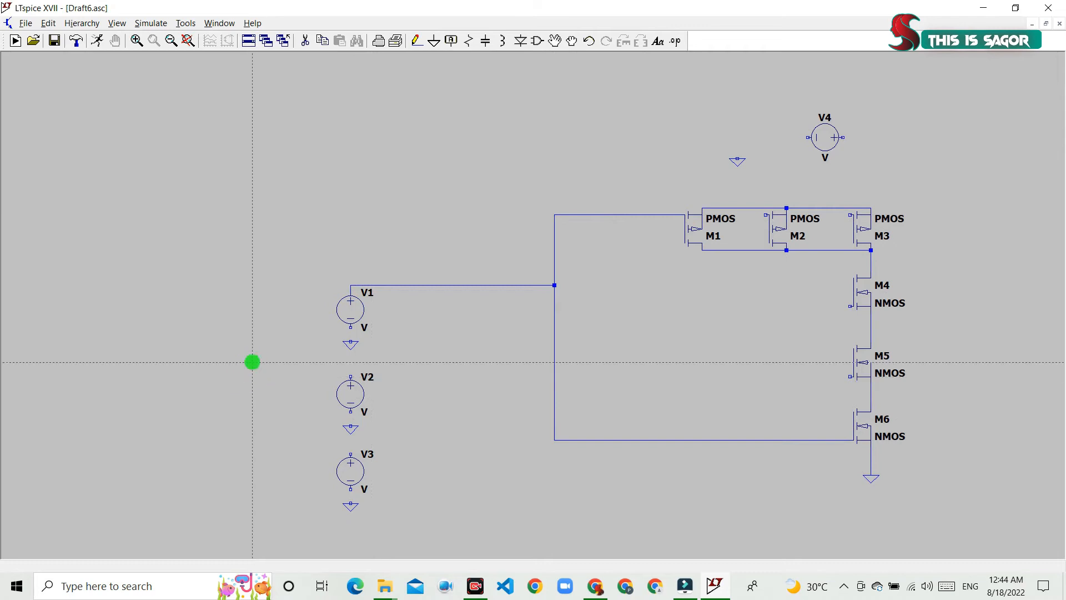
# Wire V2's positive terminal to the gate of M2 and branch it across to the gate of M5
pyautogui.click(347, 370)
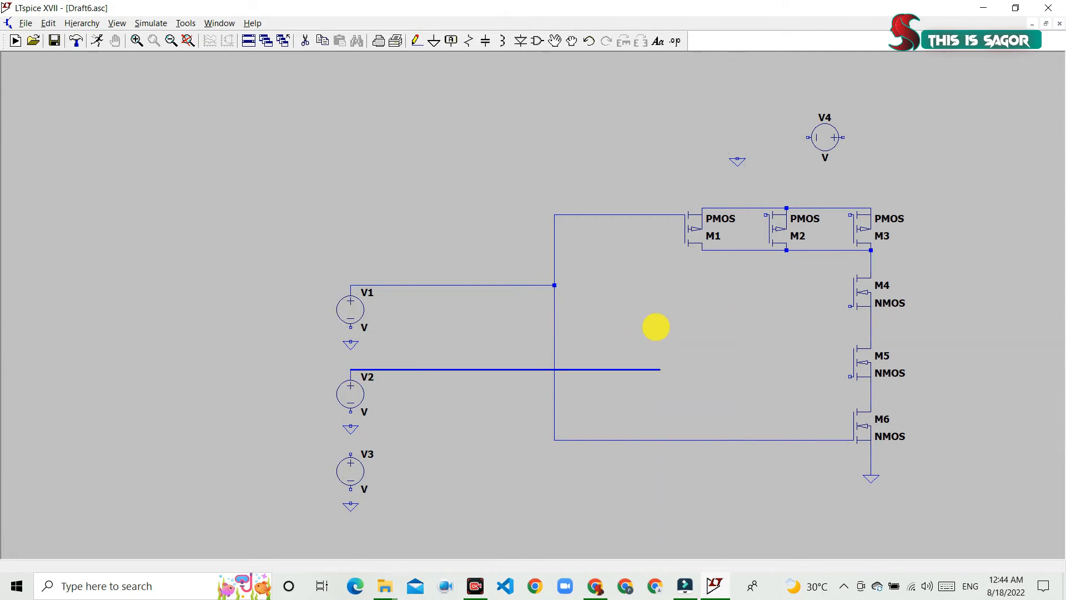
pyautogui.click(751, 306)
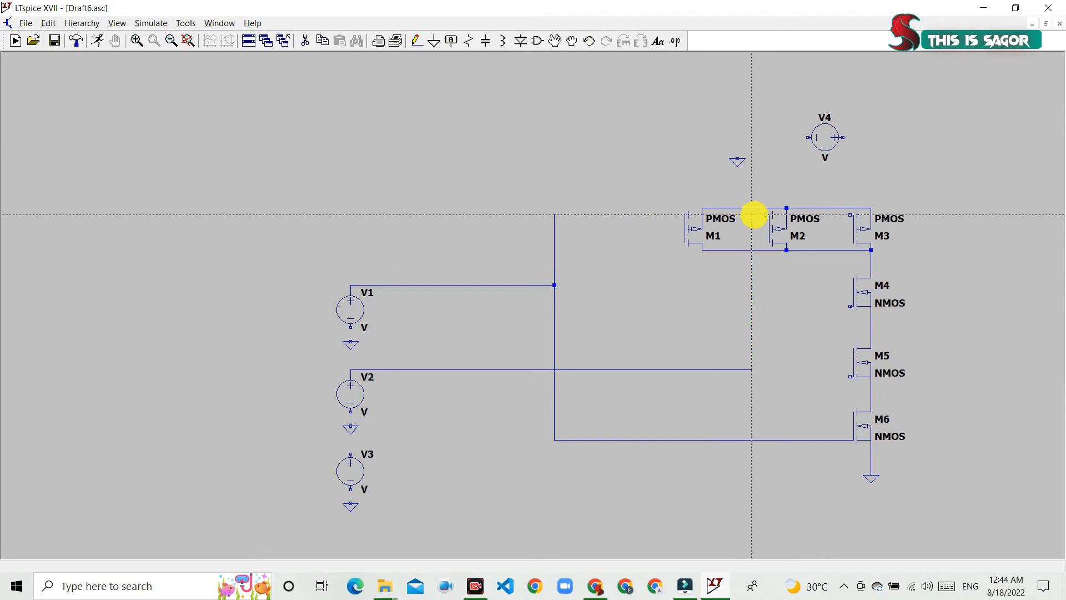
pyautogui.click(766, 216)
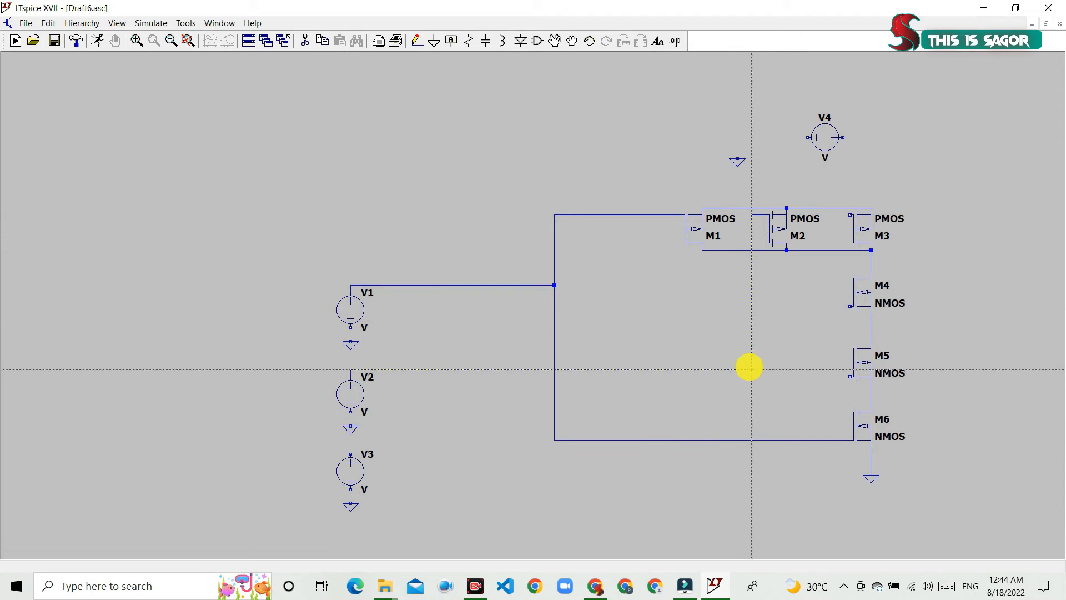
pyautogui.click(751, 369)
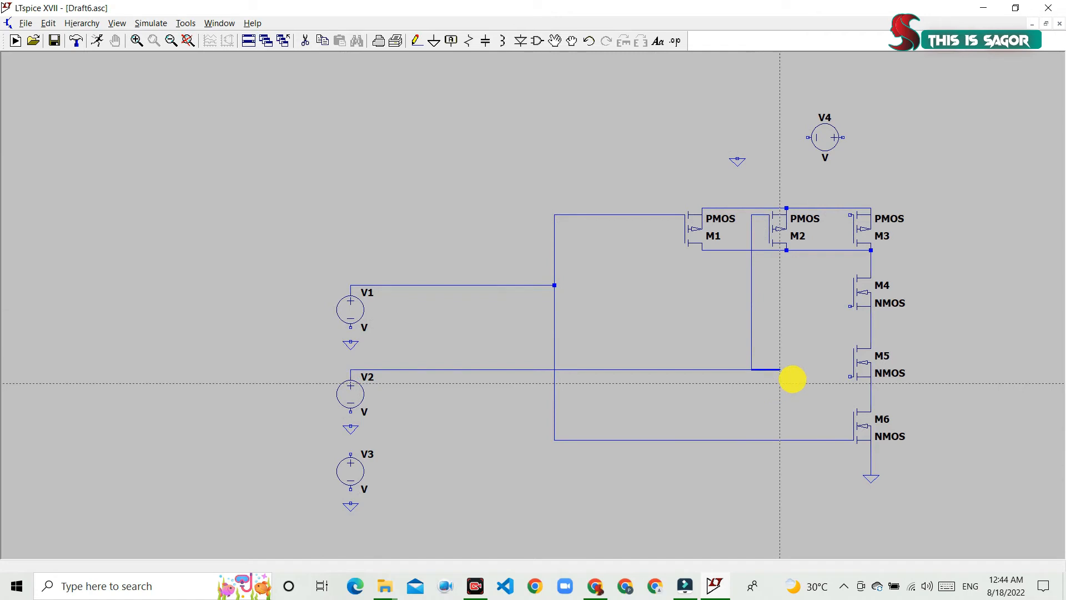
pyautogui.click(807, 370)
pyautogui.click(849, 374)
pyautogui.press('Escape')
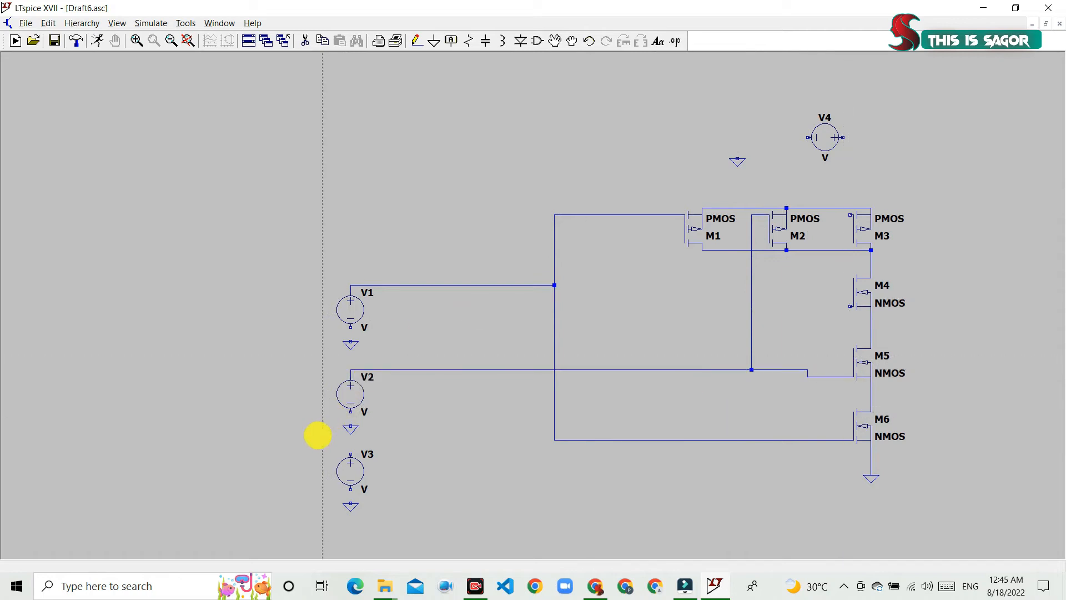
# Wire V3's positive terminal to the gate of M3 and branch it across to the gate of M4
pyautogui.click(350, 454)
pyautogui.click(351, 447)
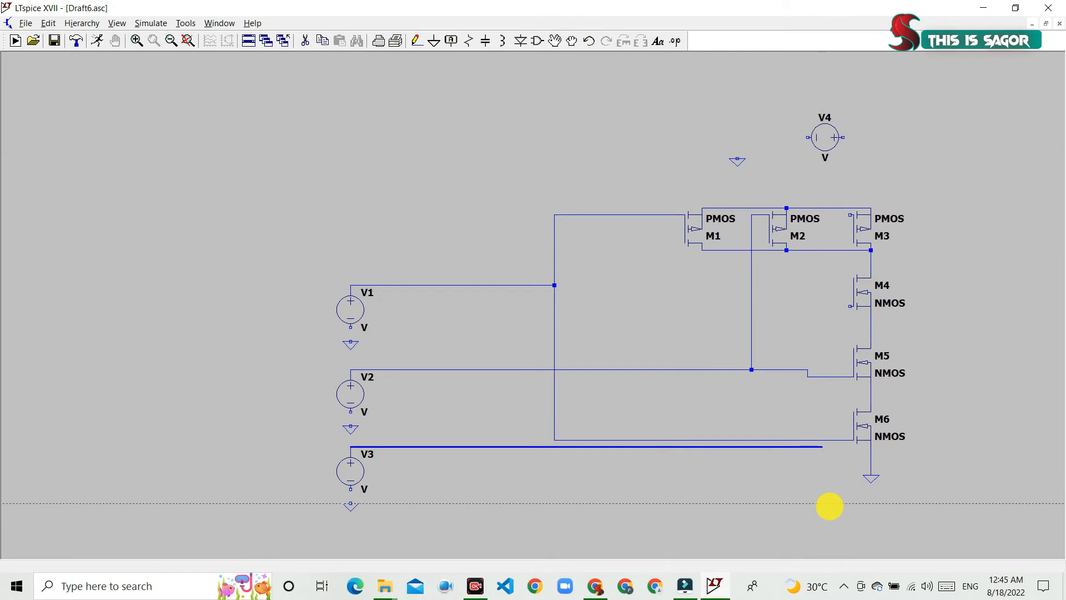
pyautogui.click(836, 446)
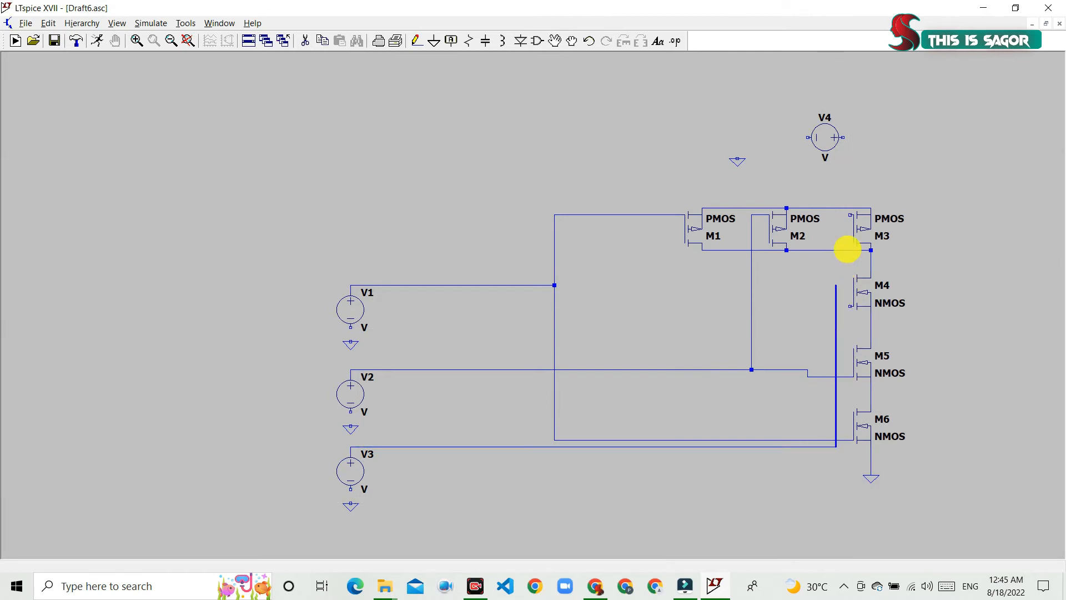
pyautogui.click(850, 216)
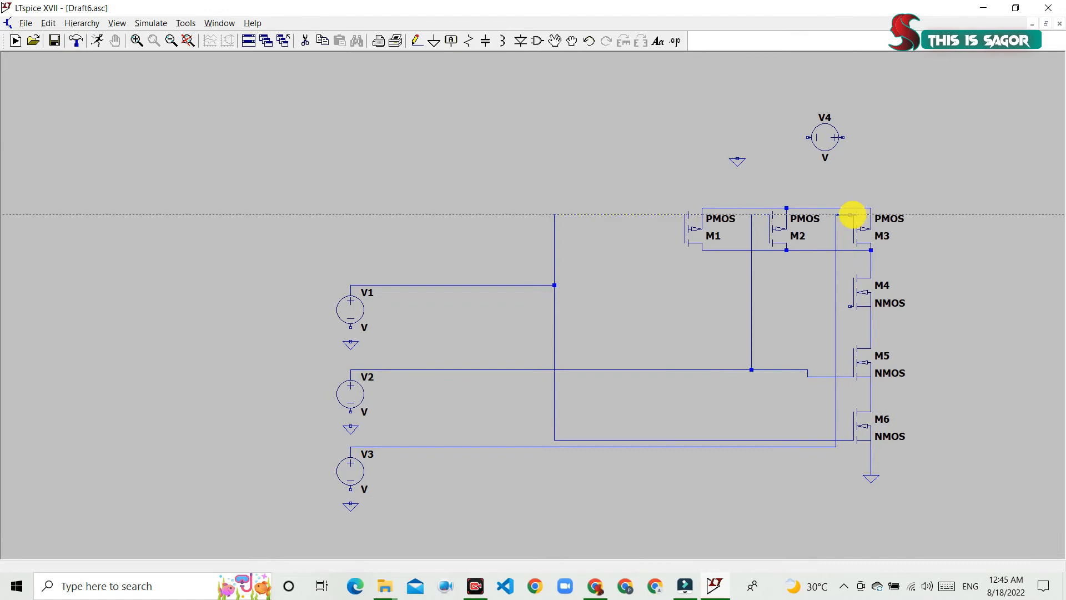
pyautogui.click(853, 215)
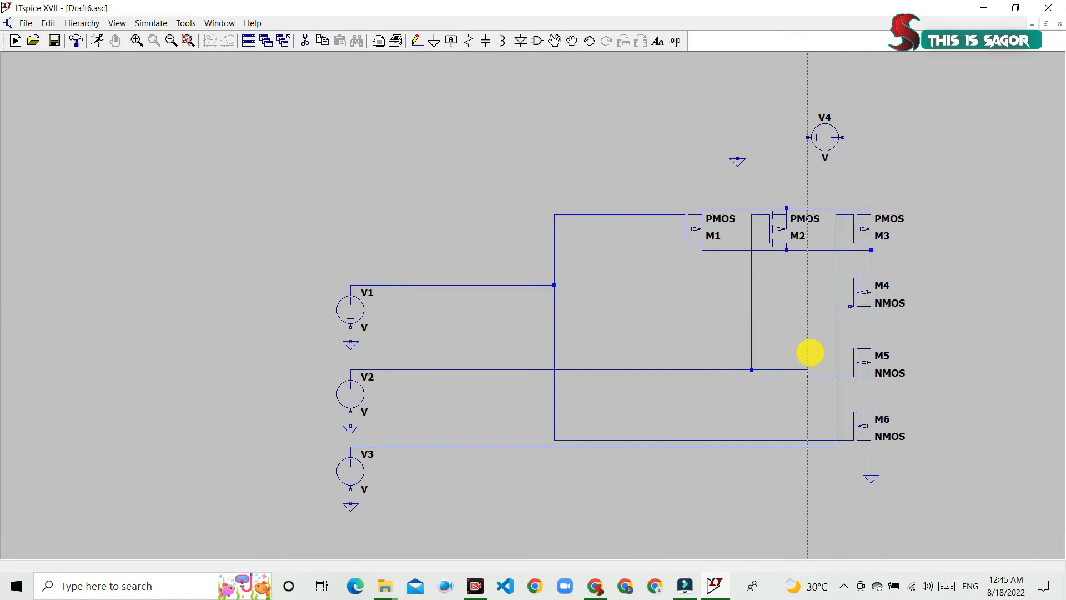
pyautogui.click(849, 307)
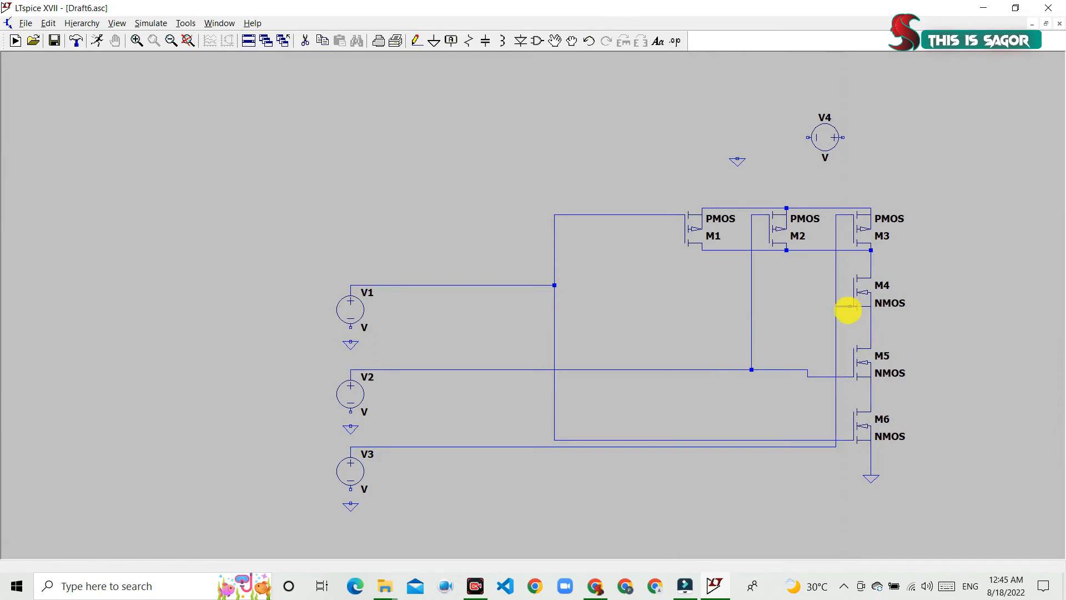
pyautogui.click(835, 306)
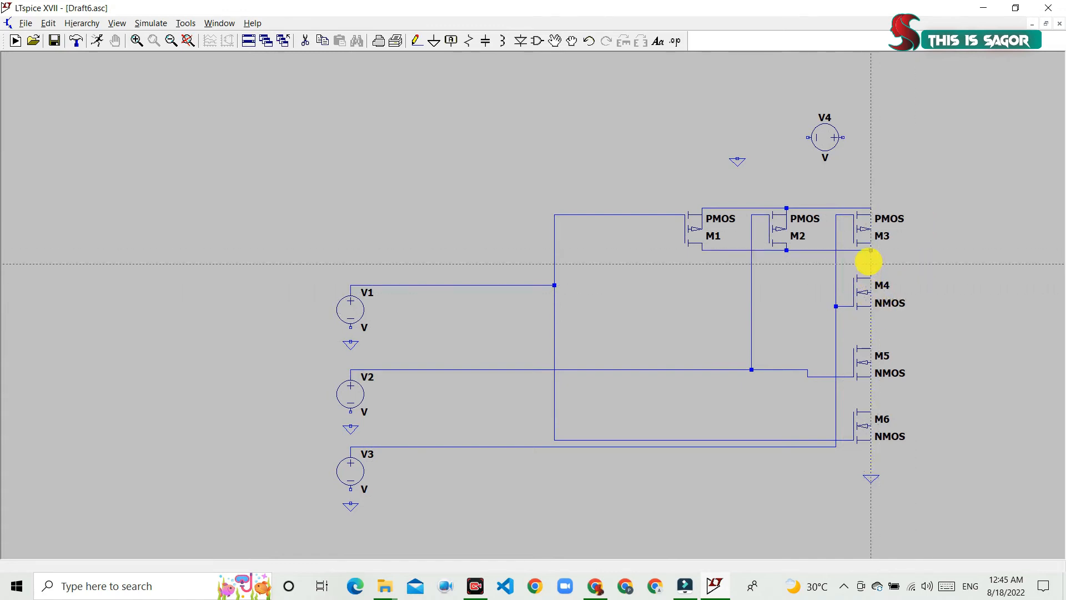
# Draw a short horizontal output wire outward from the node between M3 and M4
pyautogui.click(871, 264)
pyautogui.click(926, 253)
pyautogui.rightClick(929, 211)
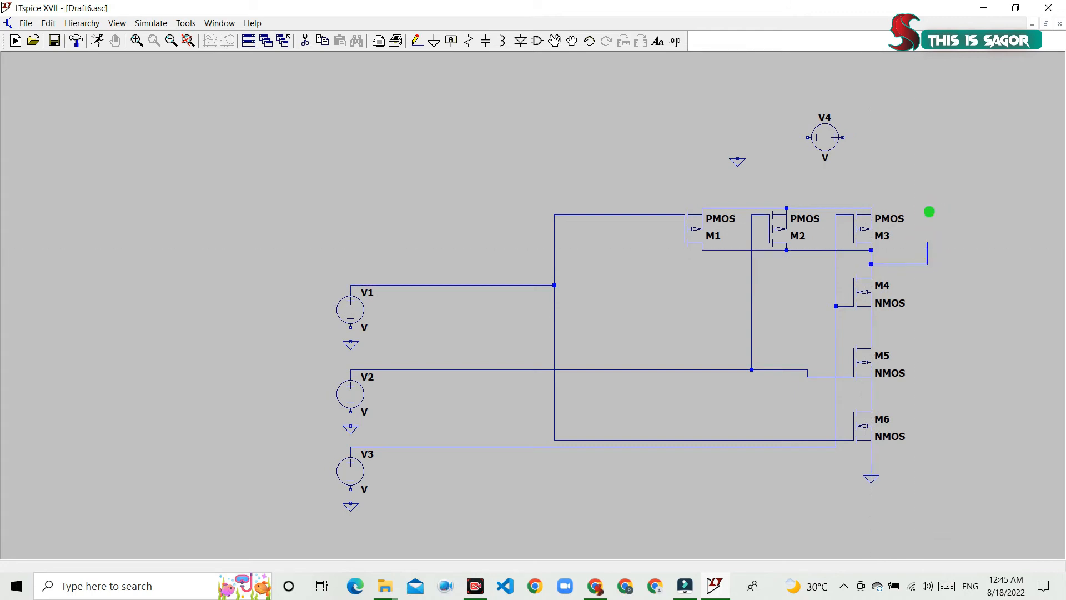
# Place an output port label named Output on the free end of the wire from the M3–M4 node
pyautogui.click(450, 40)
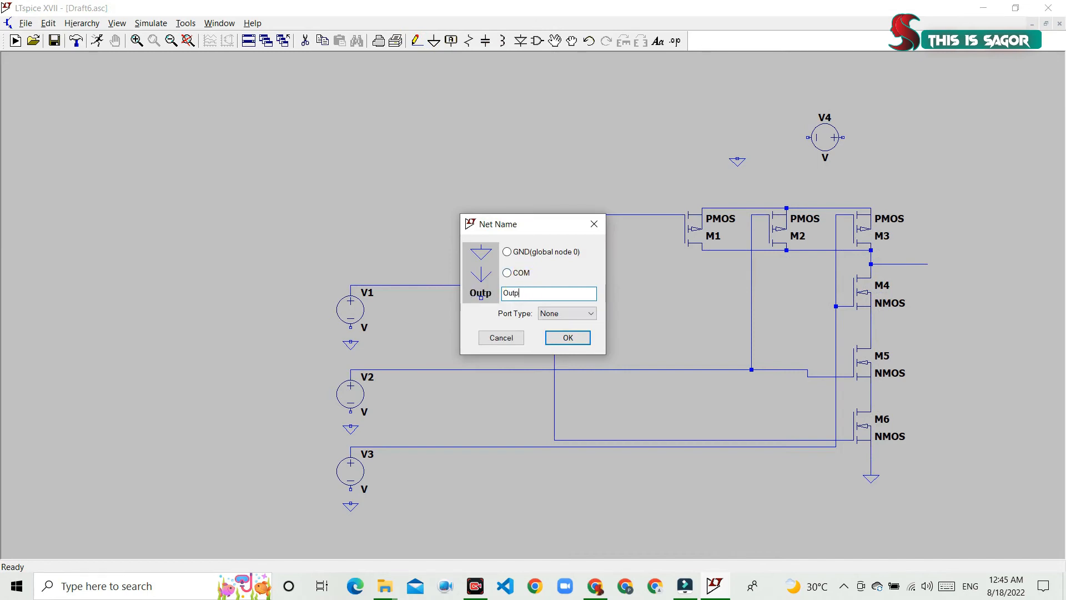
pyautogui.click(549, 315)
pyautogui.click(557, 340)
pyautogui.click(566, 338)
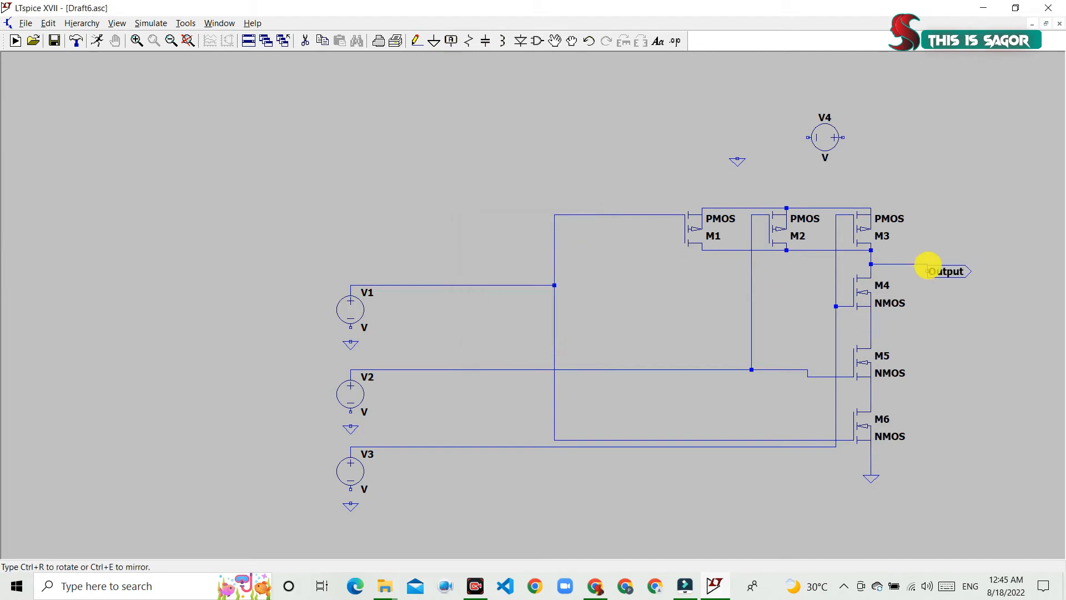
pyautogui.click(928, 265)
pyautogui.press('Escape')
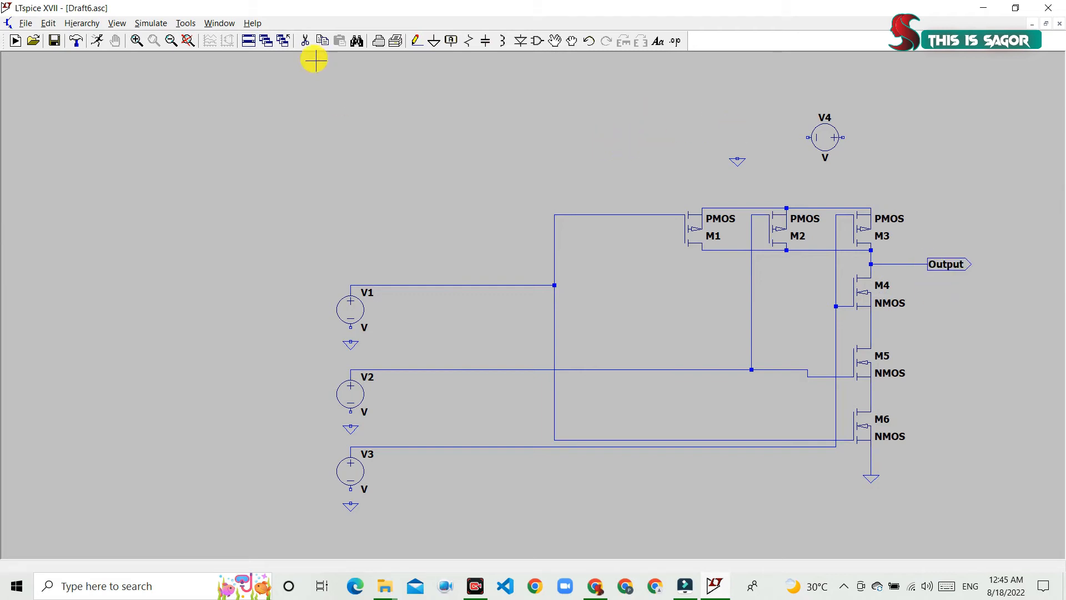
# Wire the negative terminals of V1, V2 and V3 to the ground symbols below them
pyautogui.click(416, 40)
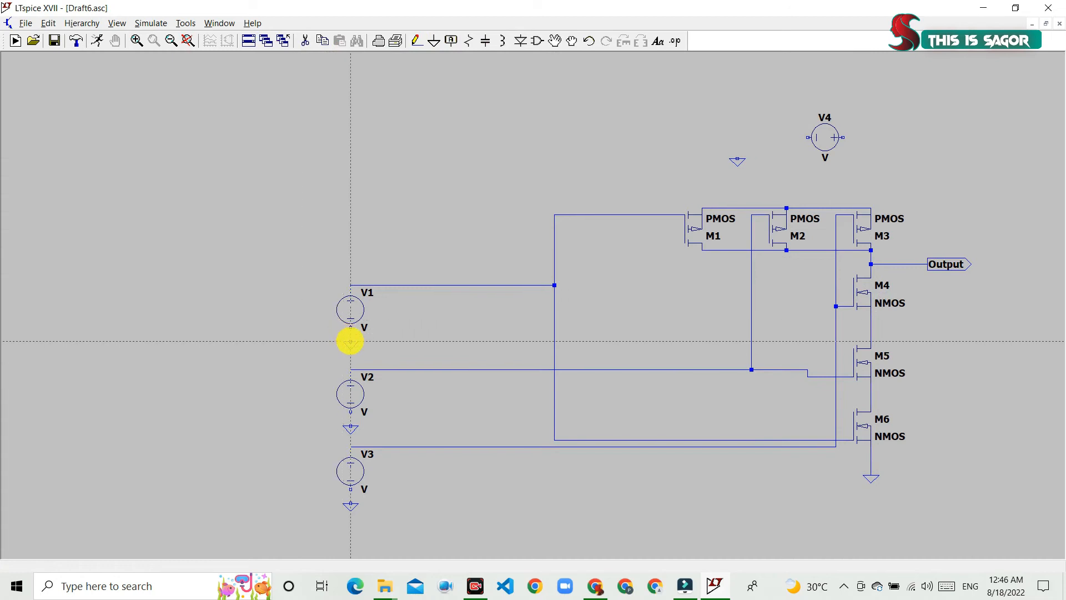
pyautogui.click(350, 327)
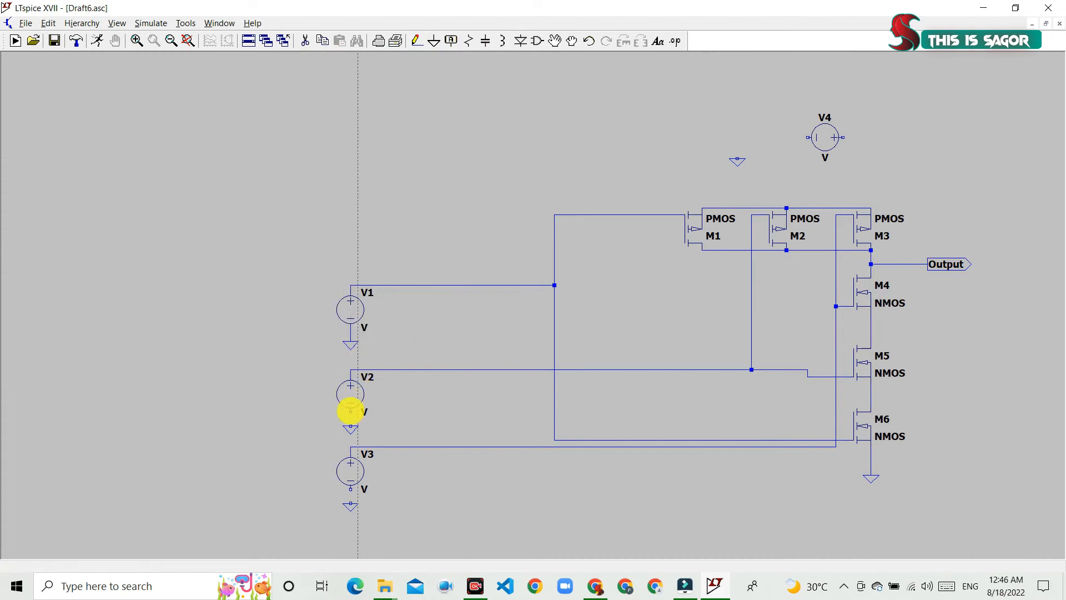
pyautogui.click(348, 410)
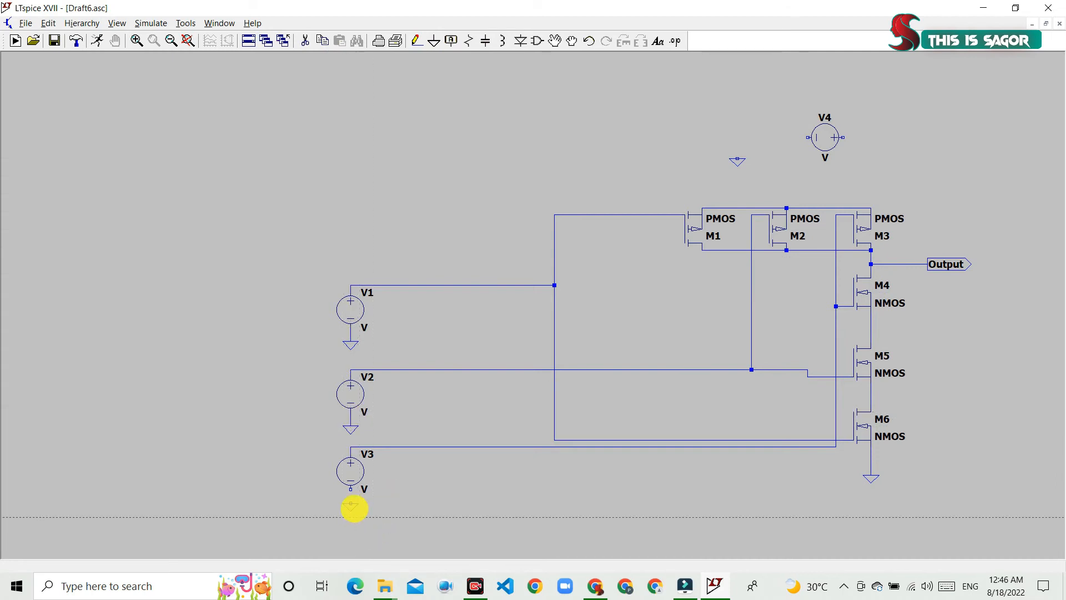
pyautogui.click(350, 499)
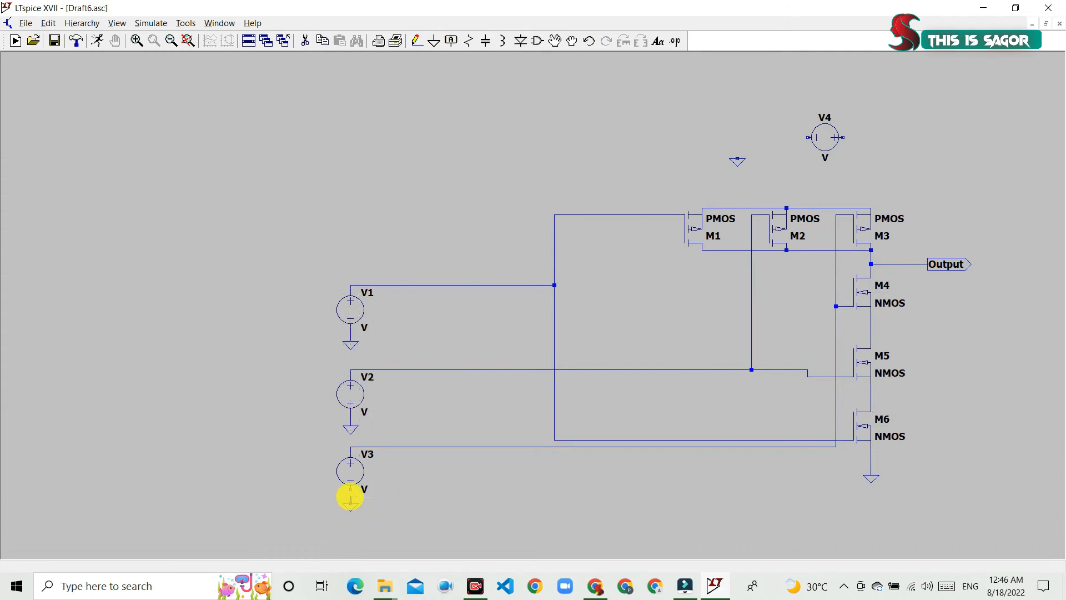
pyautogui.click(351, 490)
pyautogui.press('Escape')
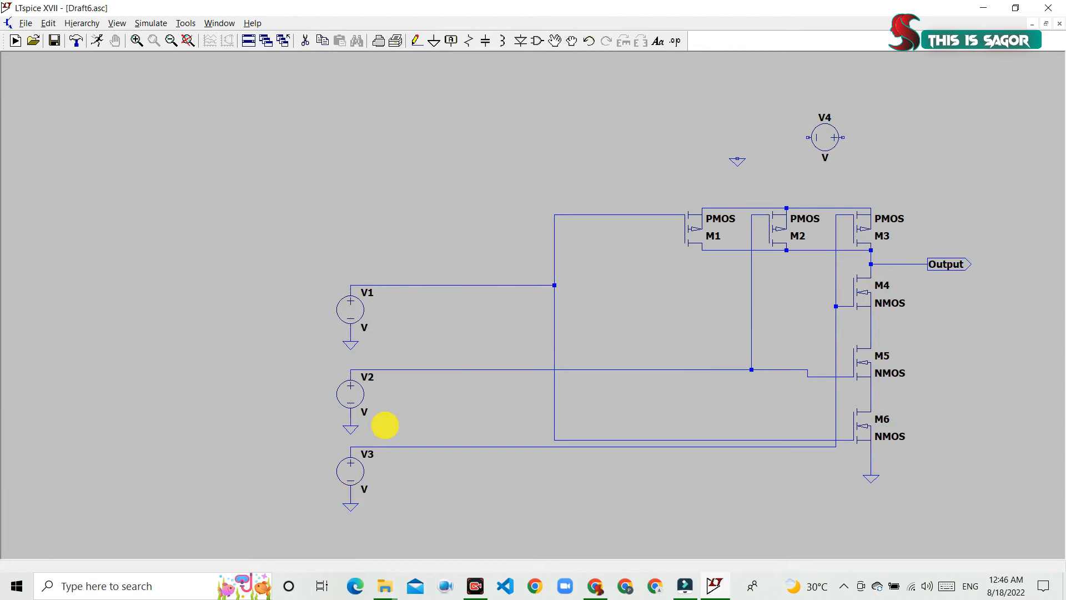
# Wire V4's negative terminal to its ground and its positive terminal to the shared upper rail of the PMOS transistors
pyautogui.press('F3')
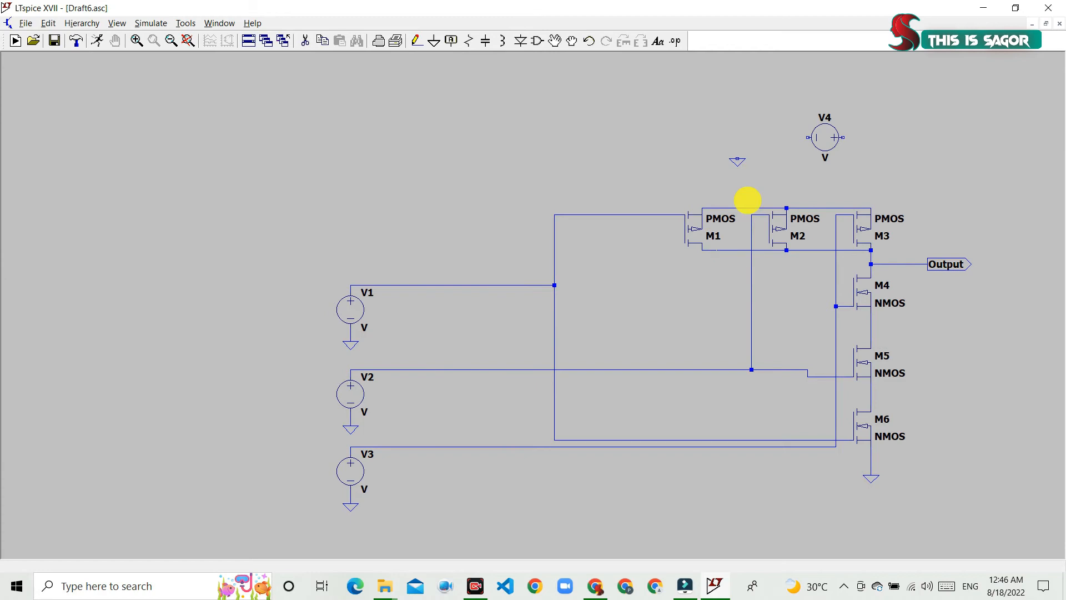
pyautogui.click(738, 159)
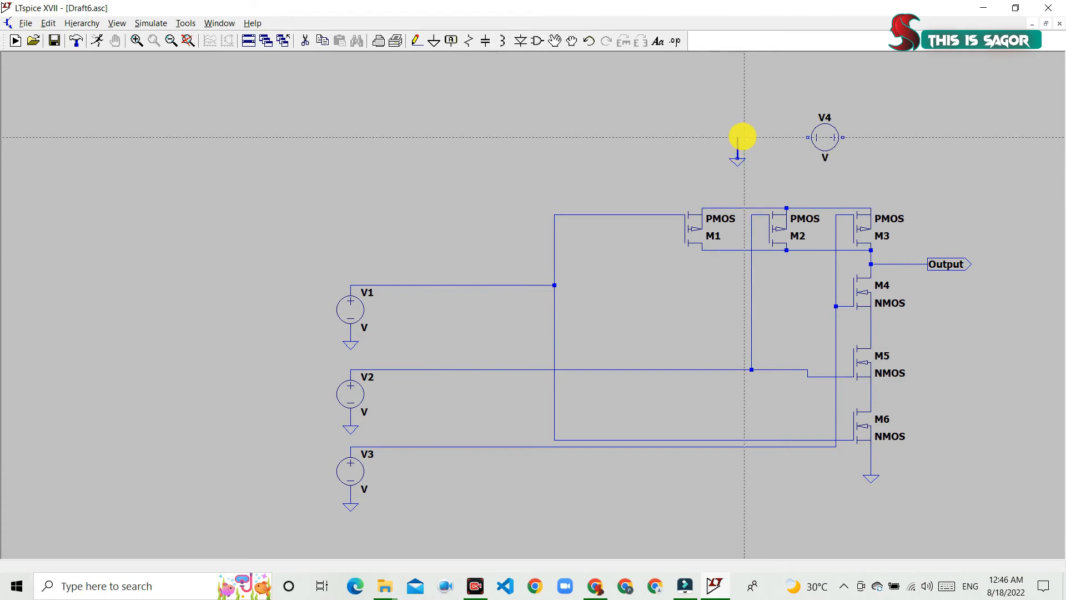
pyautogui.click(807, 137)
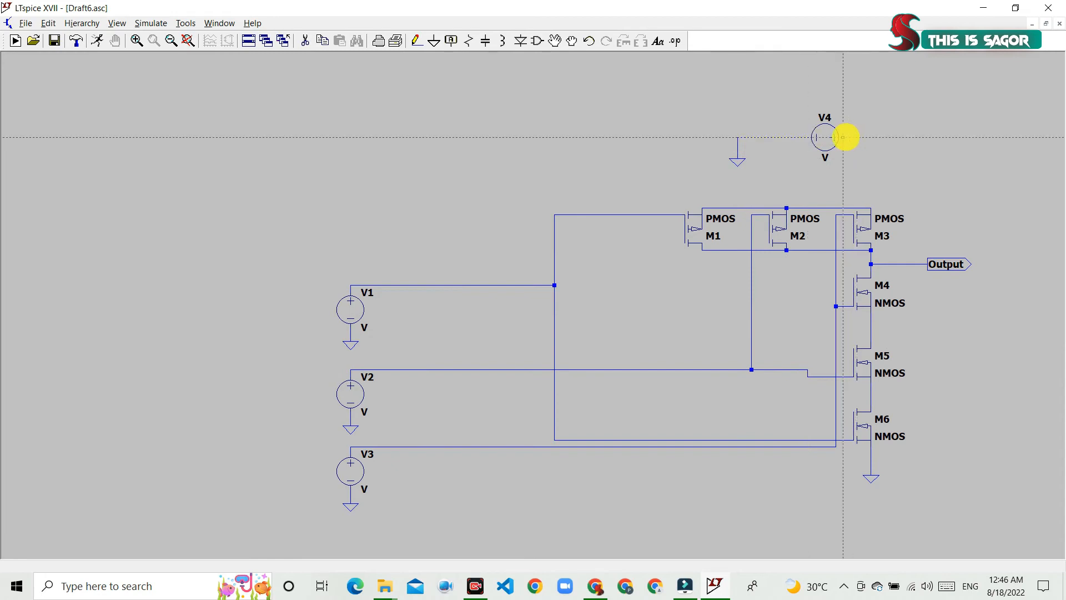
pyautogui.rightClick(859, 142)
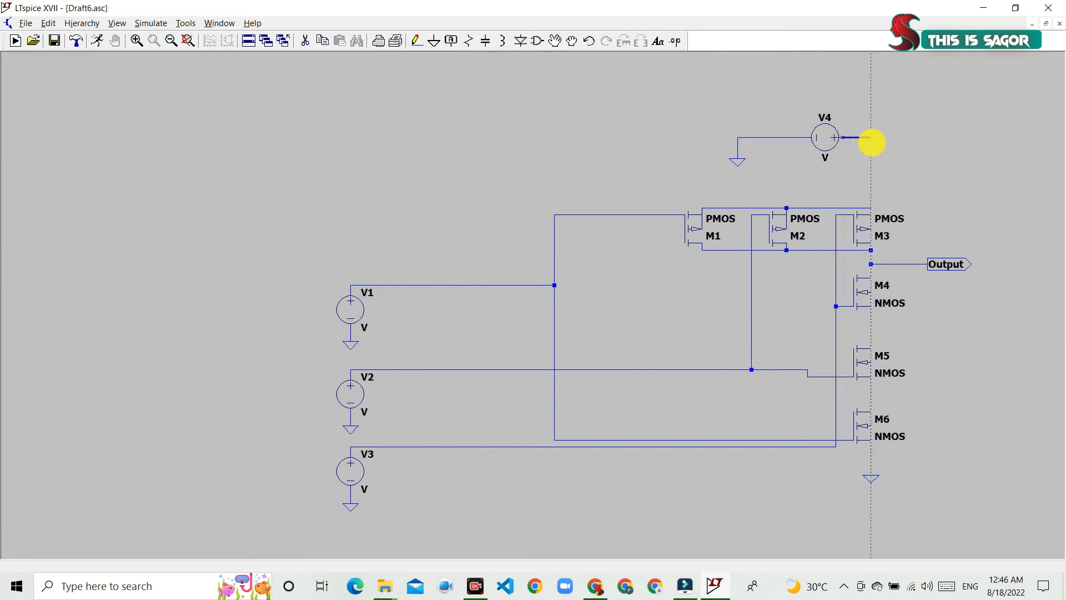
pyautogui.click(877, 208)
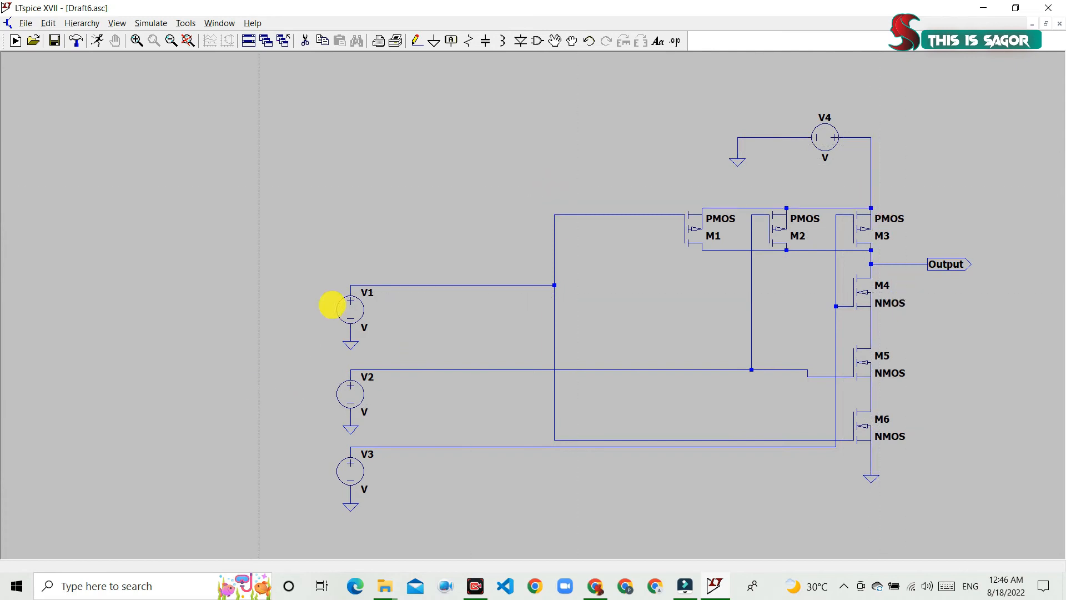
pyautogui.rightClick(360, 309)
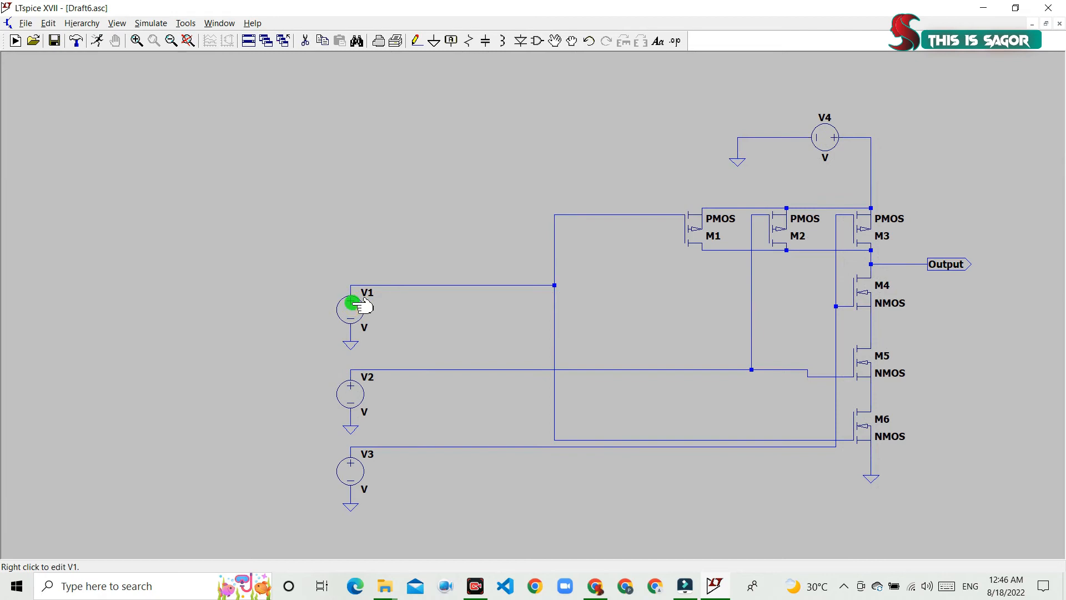
# Make V1 a PULSE source with Vinitial 0 and Von 5
pyautogui.rightClick(362, 306)
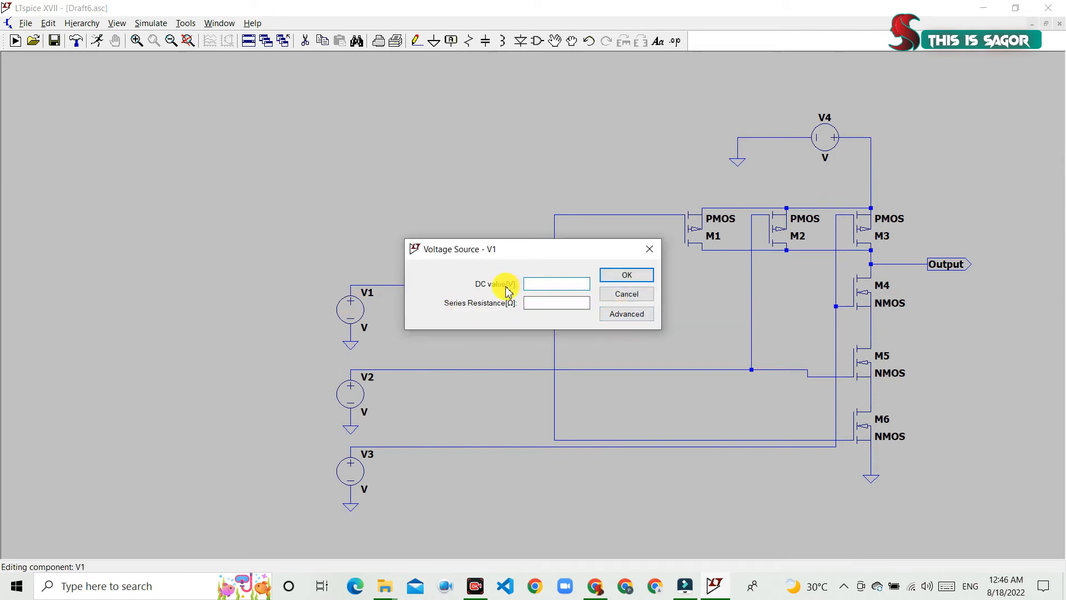
pyautogui.click(625, 316)
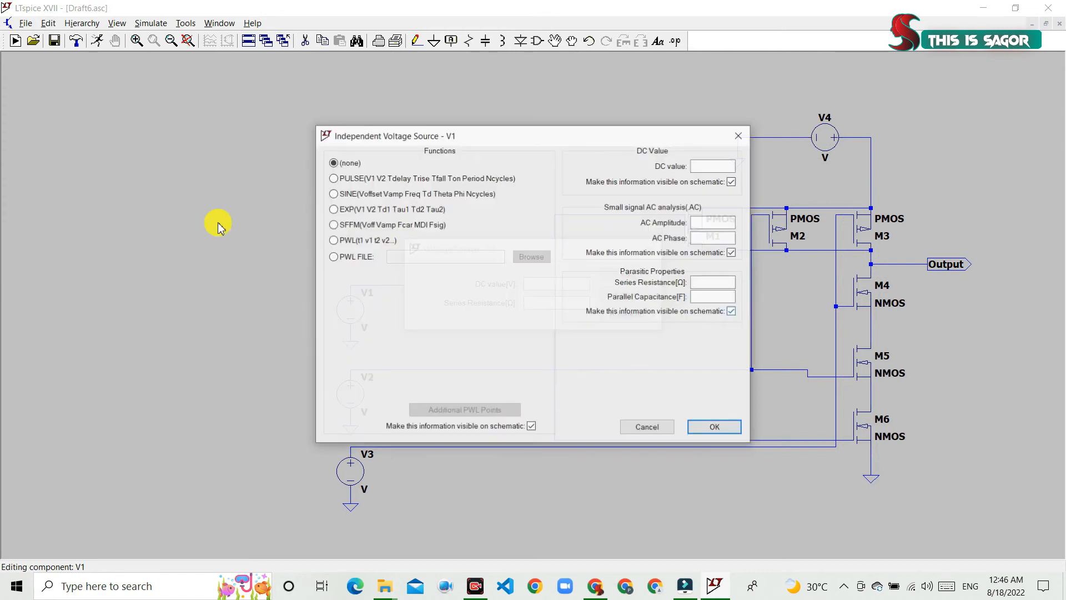
pyautogui.click(334, 179)
pyautogui.click(492, 287)
pyautogui.write('0')
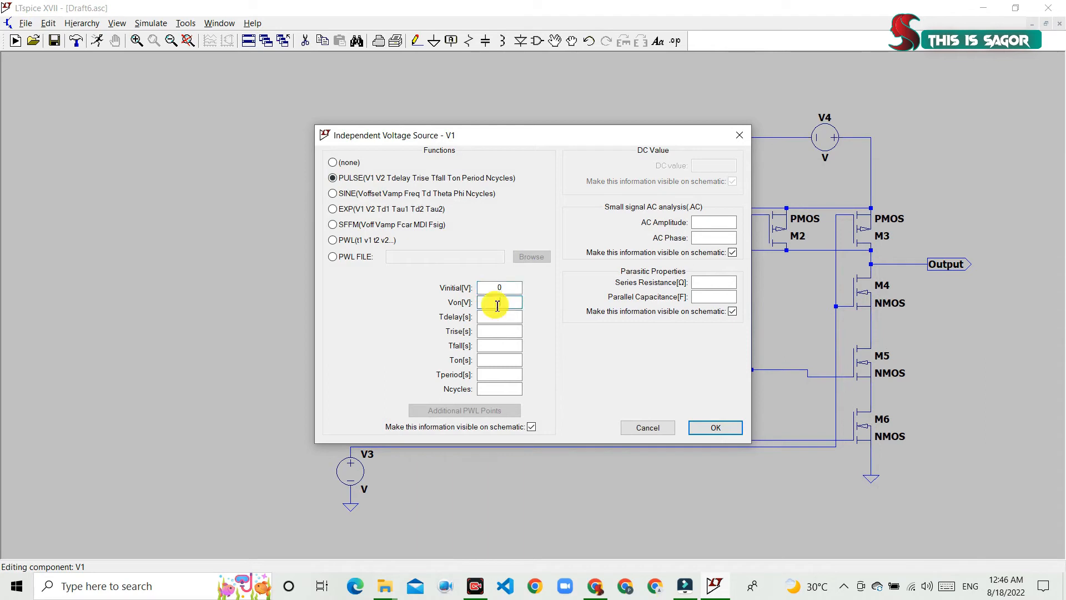
pyautogui.write('54')
pyautogui.click(501, 315)
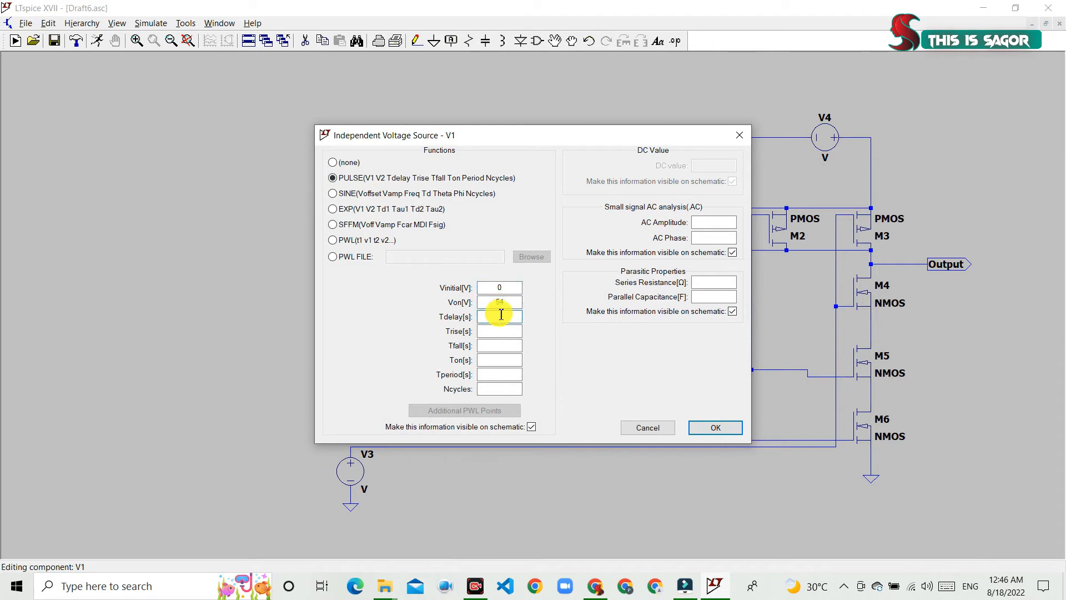
pyautogui.click(510, 302)
pyautogui.press('BackSpace')
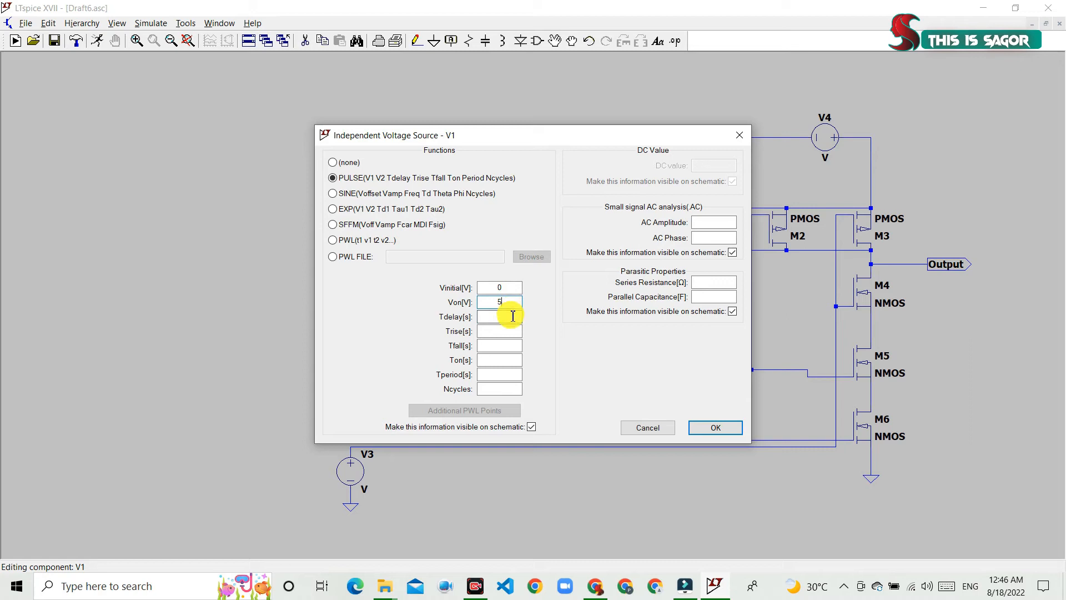
# Set V1's pulse timing to Tdelay 10m, Trise 1n, Tfall 1n, Ton 10m and Tperiod 20m, and apply it
pyautogui.click(509, 317)
pyautogui.write('10m')
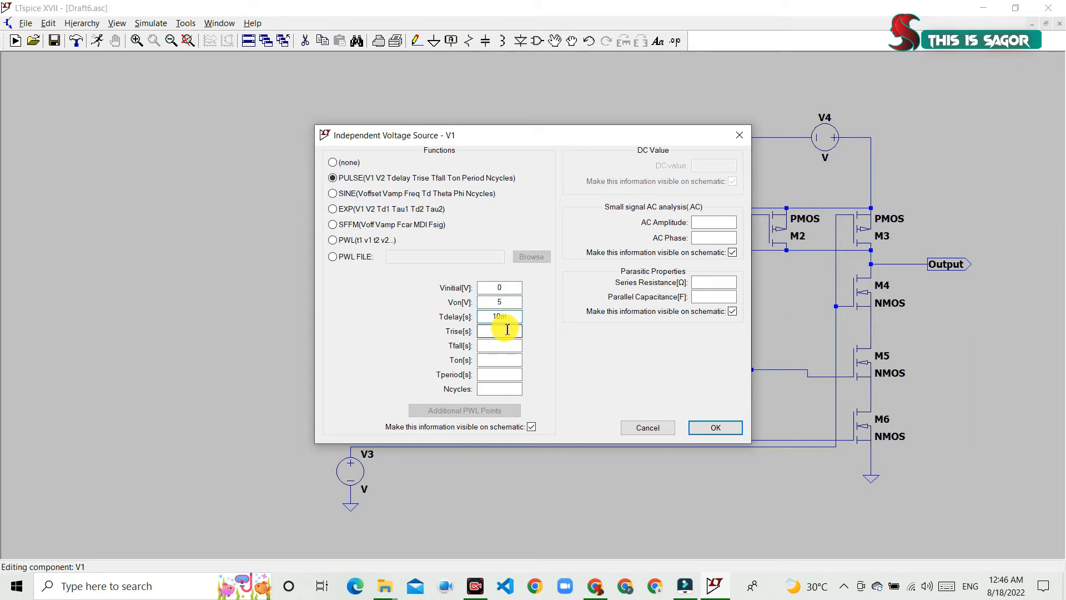
pyautogui.click(506, 330)
pyautogui.write('1n')
pyautogui.click(506, 345)
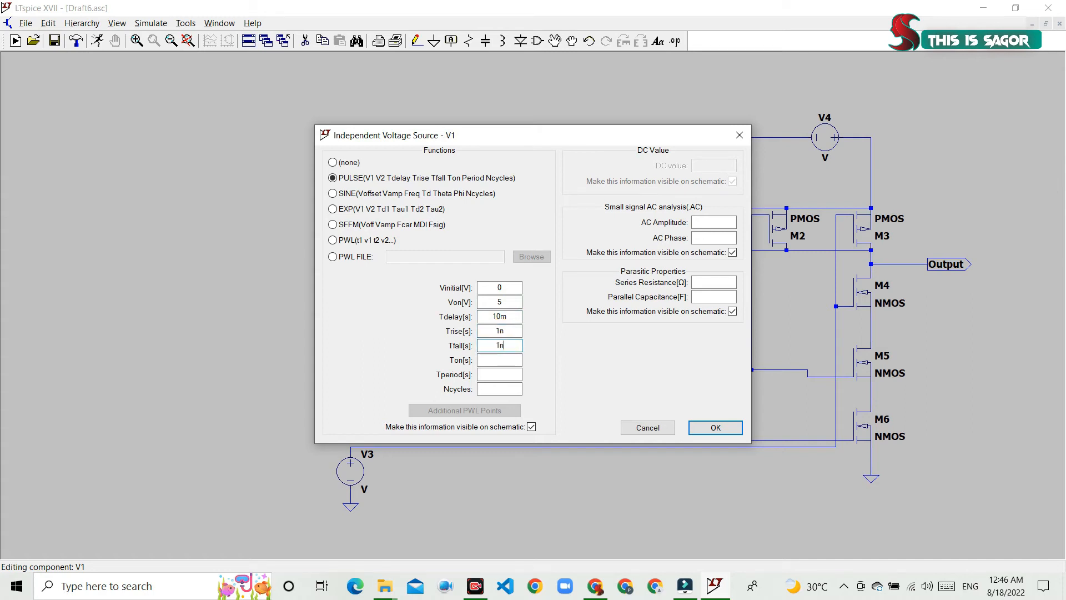
pyautogui.write('1n')
pyautogui.click(507, 358)
pyautogui.click(510, 376)
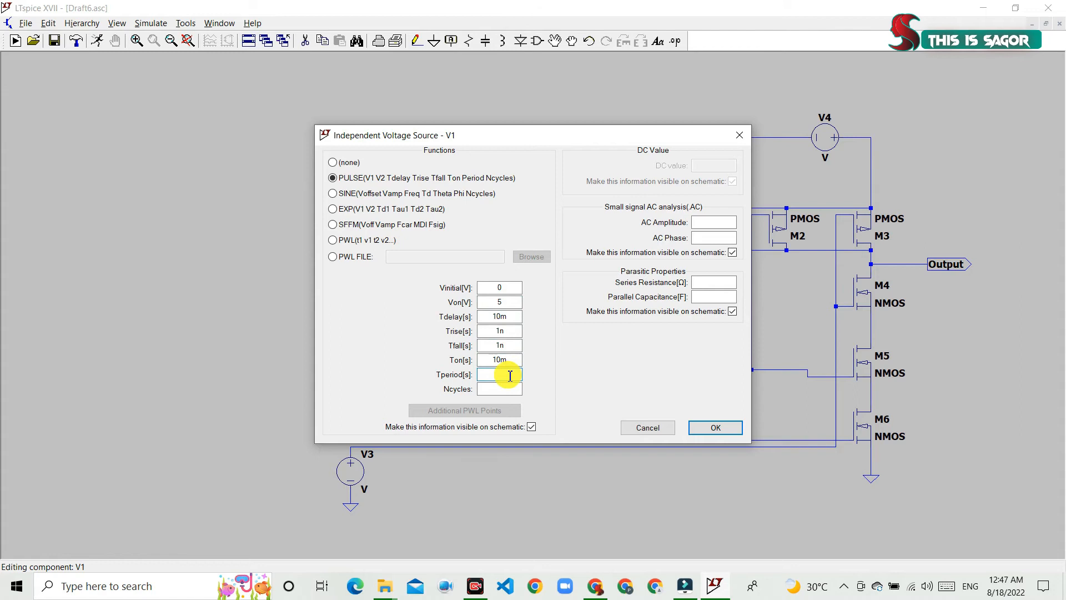
pyautogui.write('20m')
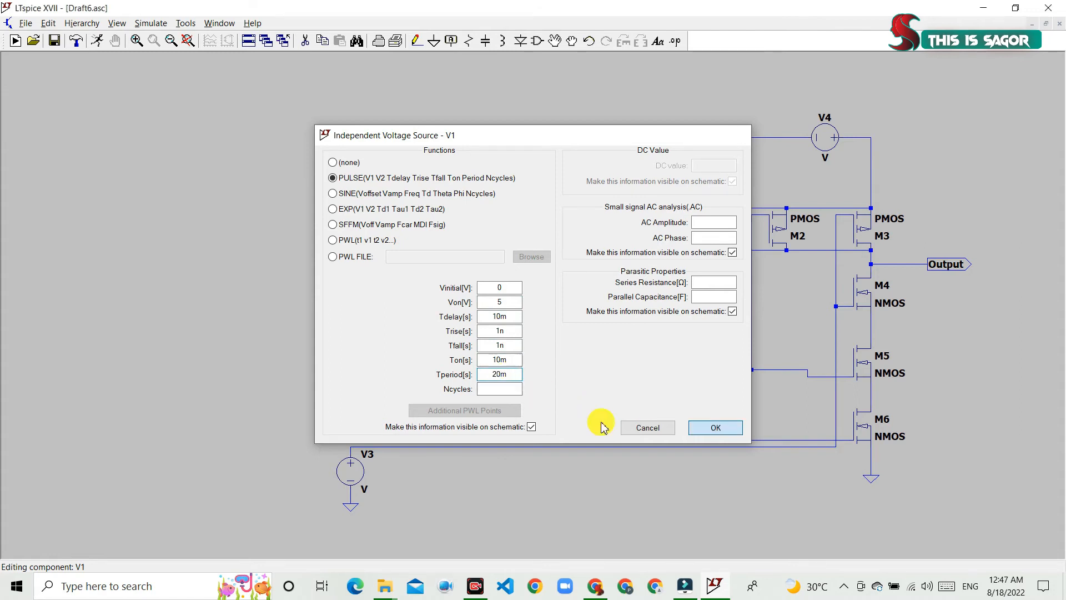
pyautogui.click(715, 427)
# Make V2 a PULSE source with Vinitial 0 and Von 5
pyautogui.rightClick(360, 387)
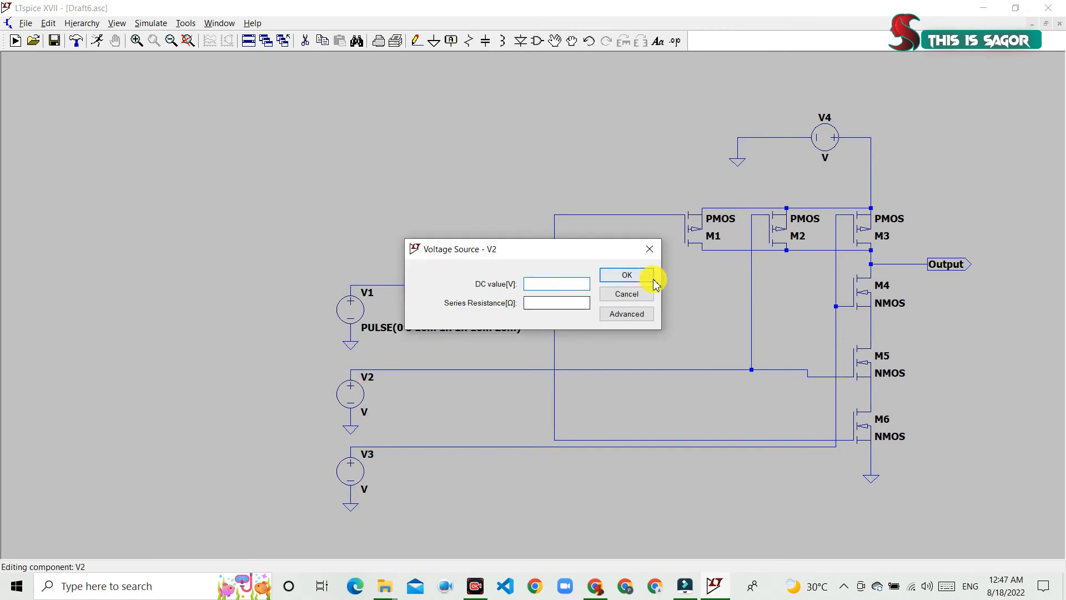
pyautogui.click(626, 314)
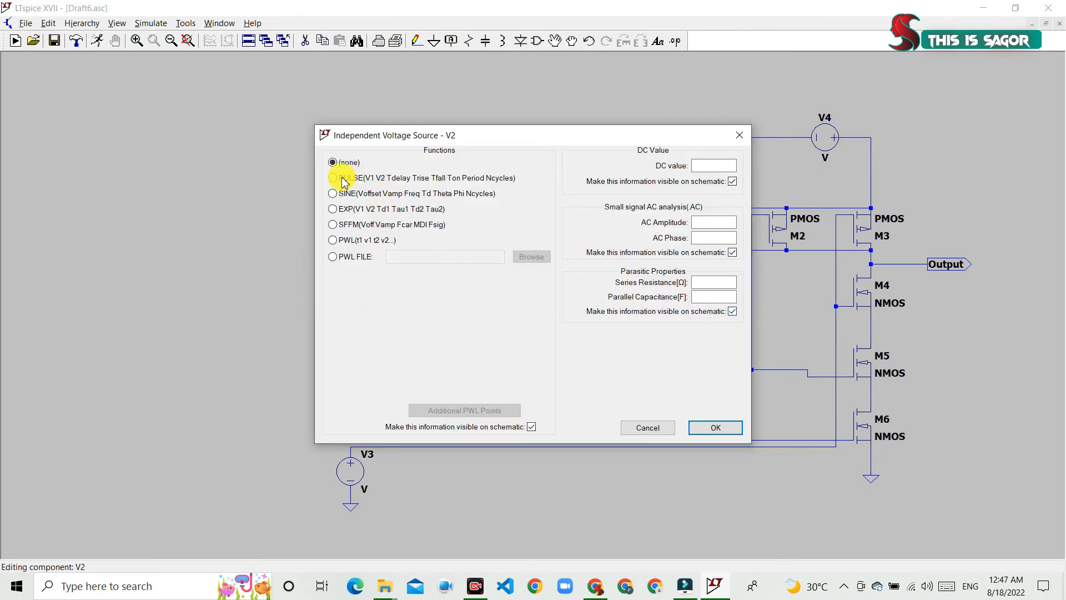
pyautogui.click(332, 178)
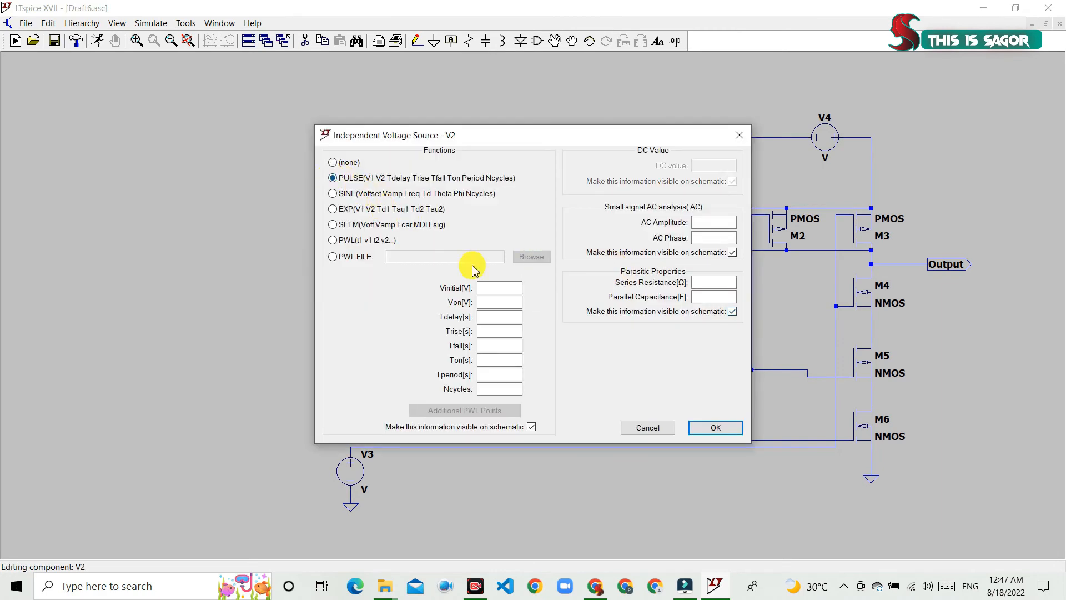
pyautogui.write('0')
pyautogui.click(499, 304)
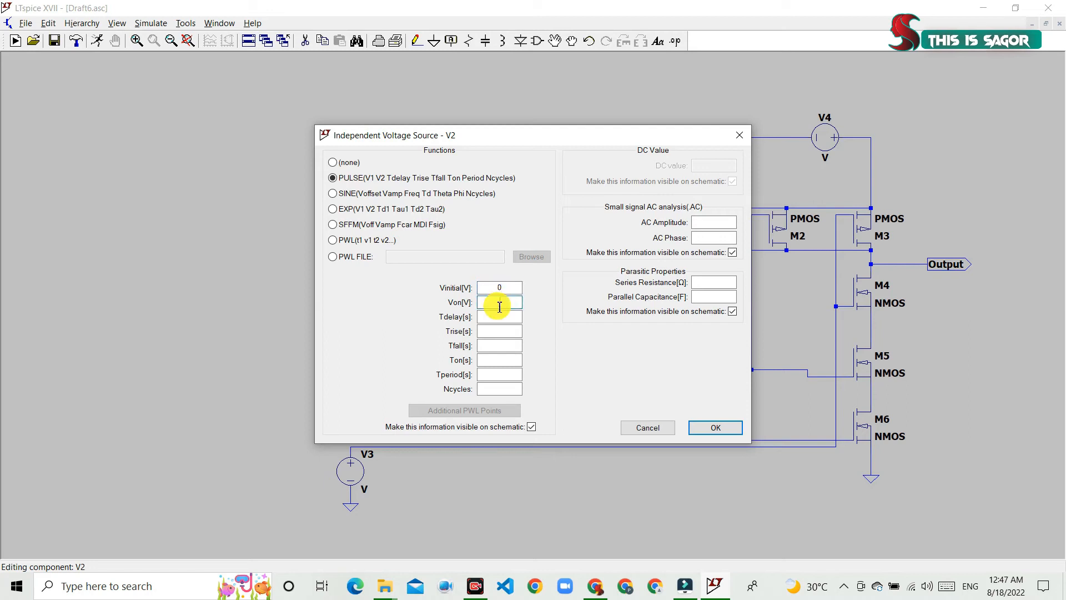
pyautogui.write('5')
# Set V2's pulse timing to Tdelay 20m, Trise 1n, Tfall 1n, Ton 20m and Tperiod 40m, and apply it
pyautogui.click(502, 316)
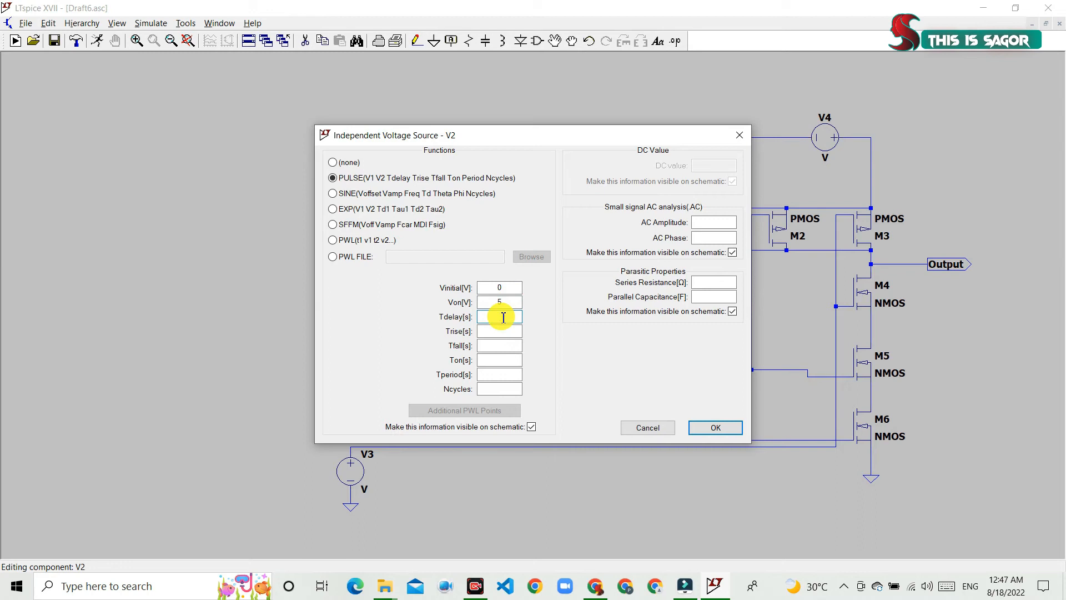
pyautogui.write('20m')
pyautogui.click(509, 331)
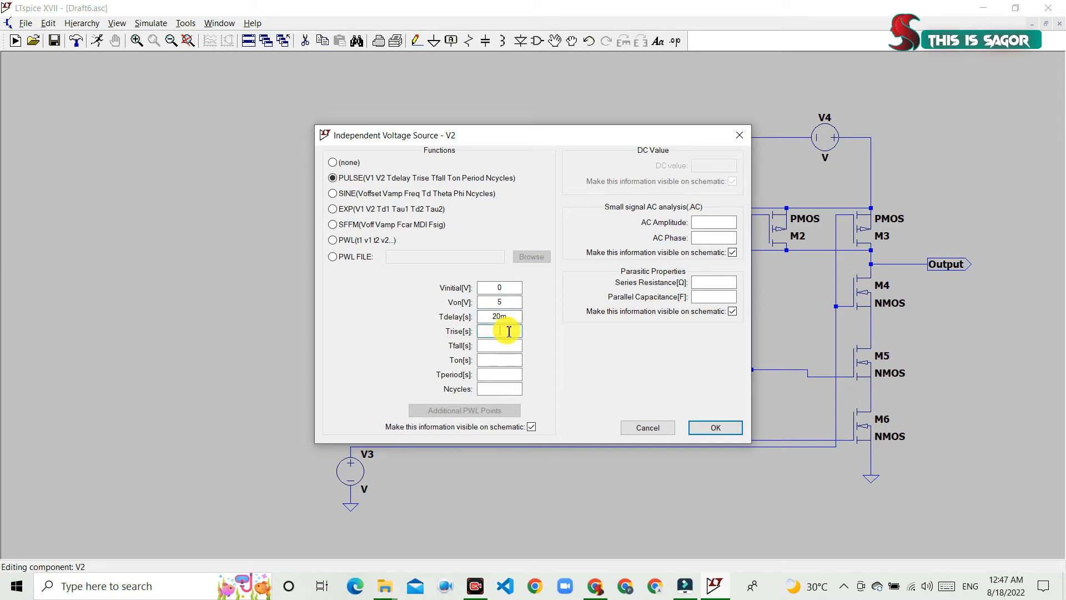
pyautogui.write('1n')
pyautogui.click(513, 346)
pyautogui.write('1')
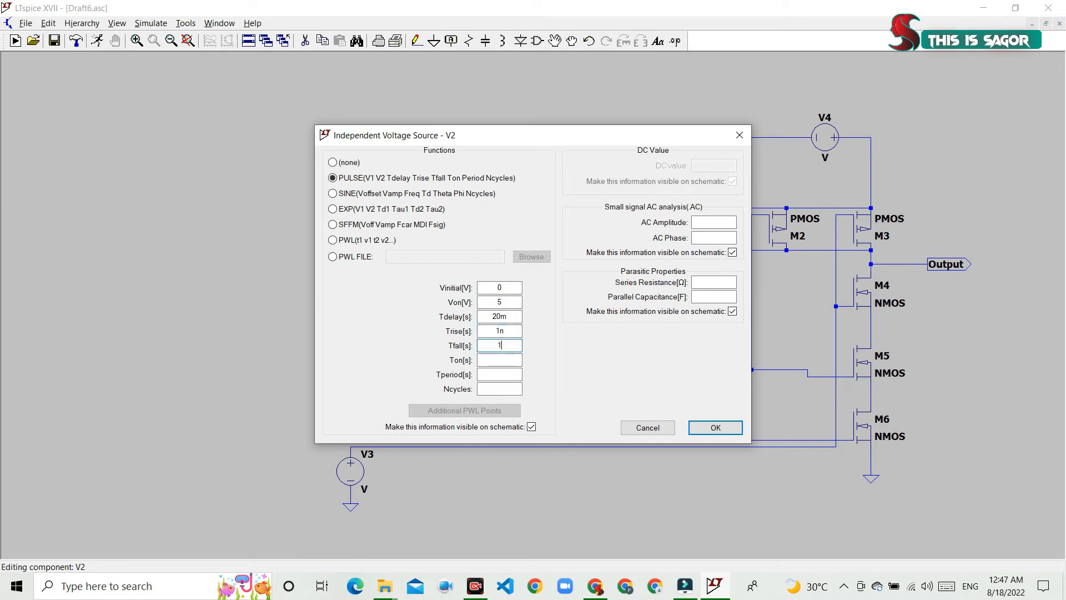
pyautogui.write('n')
pyautogui.click(516, 358)
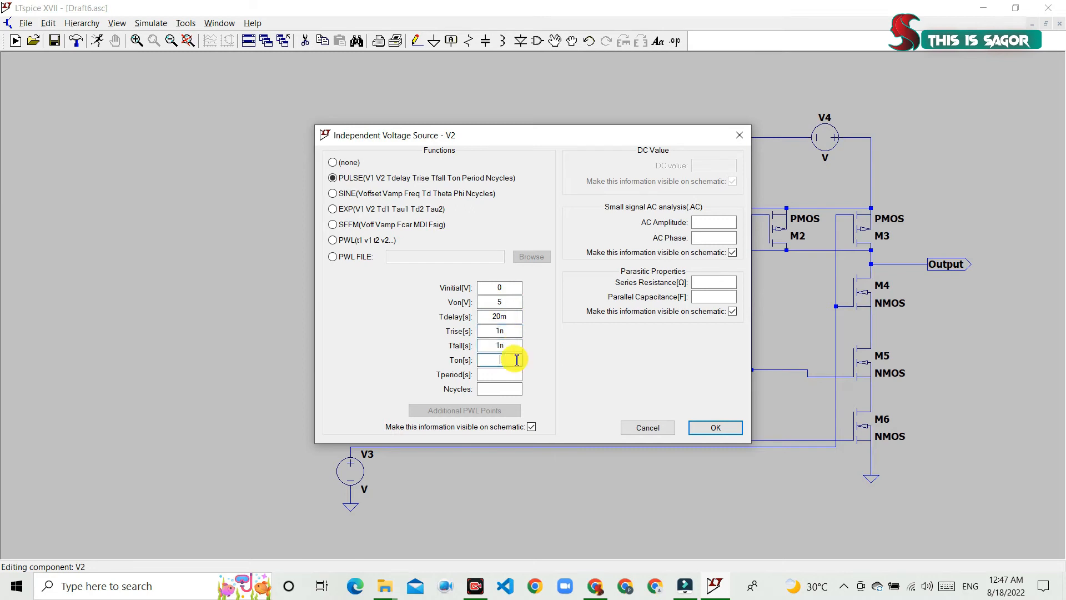
pyautogui.write('20m')
pyautogui.click(518, 370)
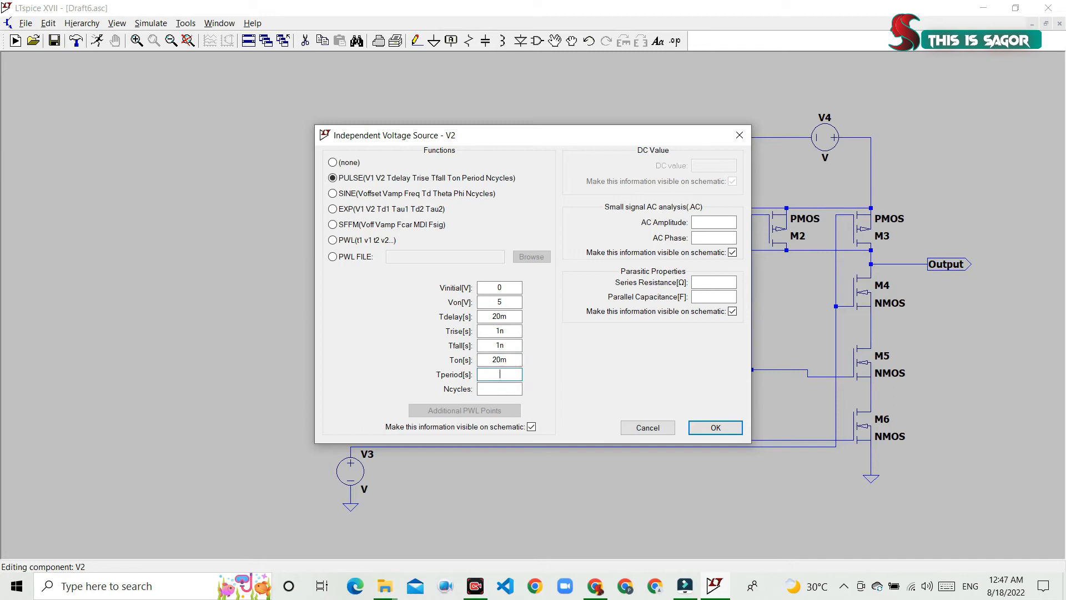
pyautogui.click(708, 427)
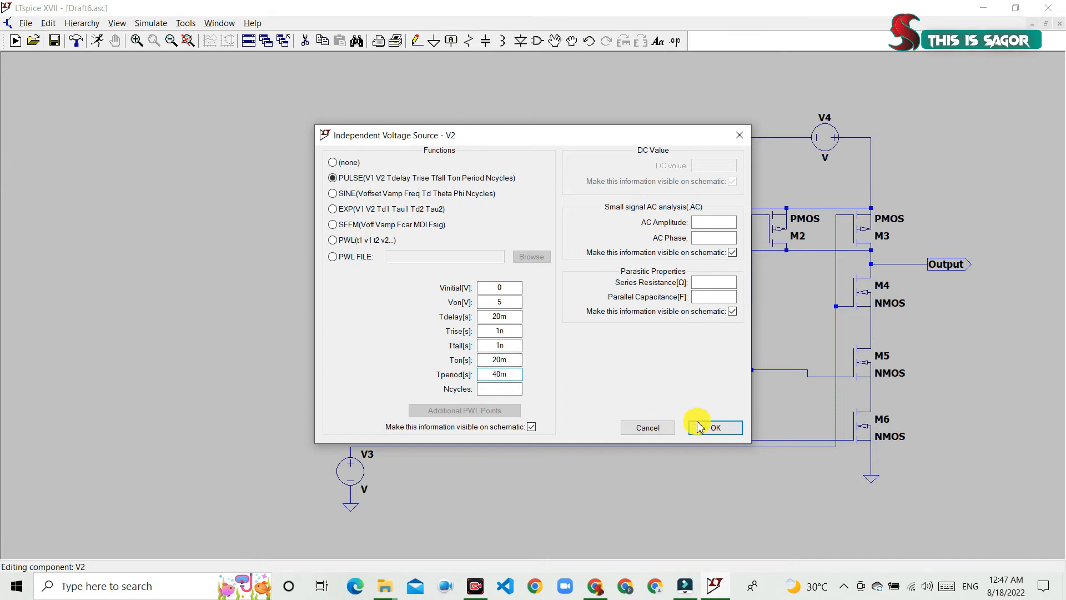
# Make V3 a PULSE source with Vinitial 0 and Von 5
pyautogui.rightClick(360, 466)
pyautogui.click(625, 314)
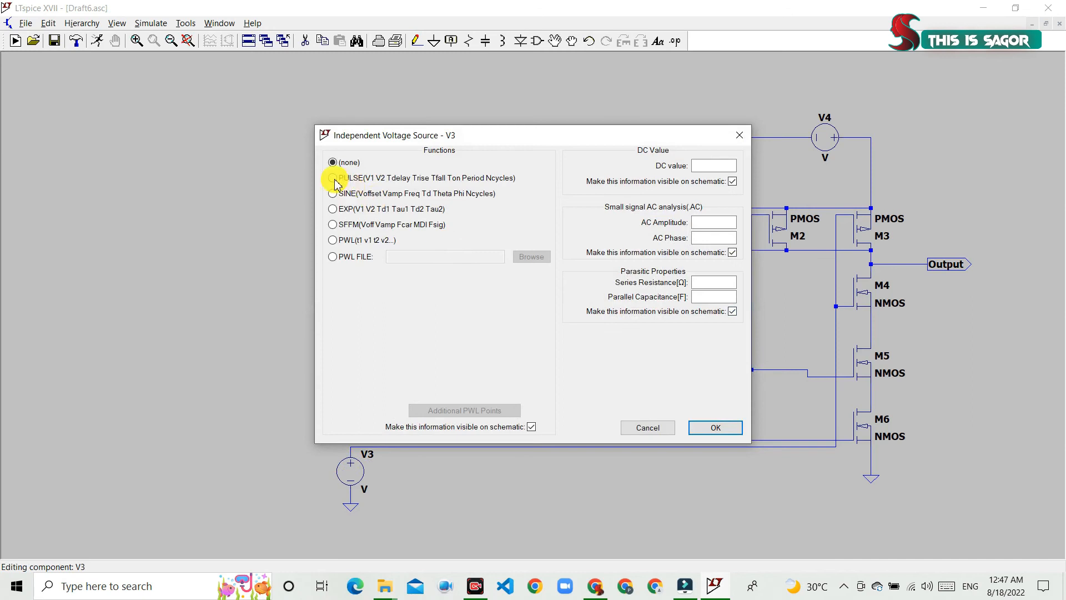
pyautogui.click(332, 177)
pyautogui.click(506, 289)
pyautogui.write('0')
pyautogui.click(506, 303)
pyautogui.write('5')
# Set V3's pulse timing to Tdelay 40m, Trise 1n, Tfall 1n, Ton 40m and Tperiod 80m, and apply it
pyautogui.click(507, 317)
pyautogui.write('40m')
pyautogui.click(511, 331)
pyautogui.write('1n')
pyautogui.click(507, 345)
pyautogui.write('1n')
pyautogui.click(507, 360)
pyautogui.write('40m')
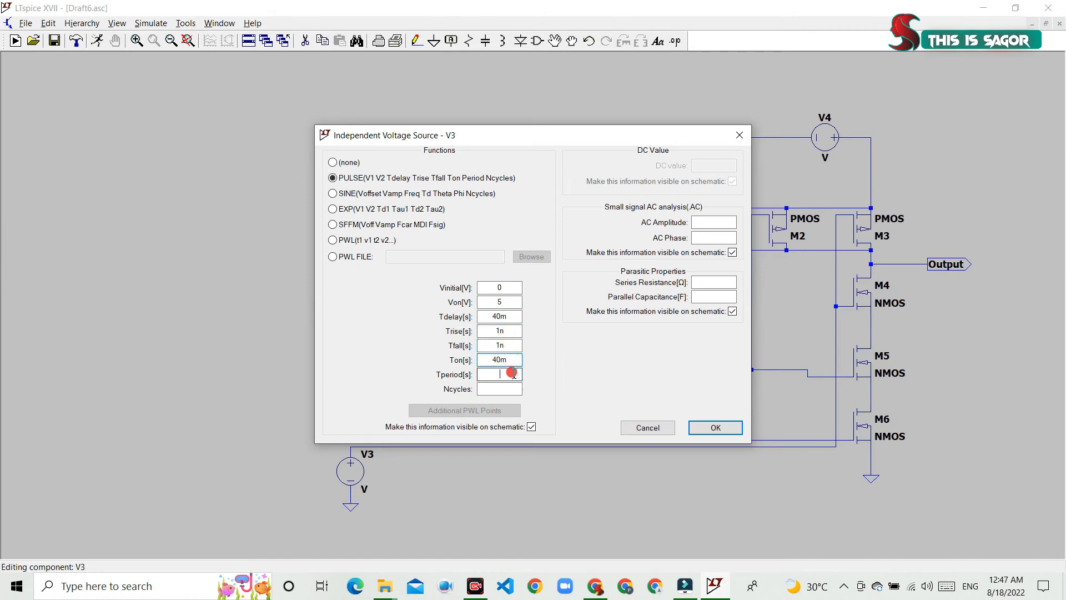
pyautogui.write('8')
pyautogui.click(716, 427)
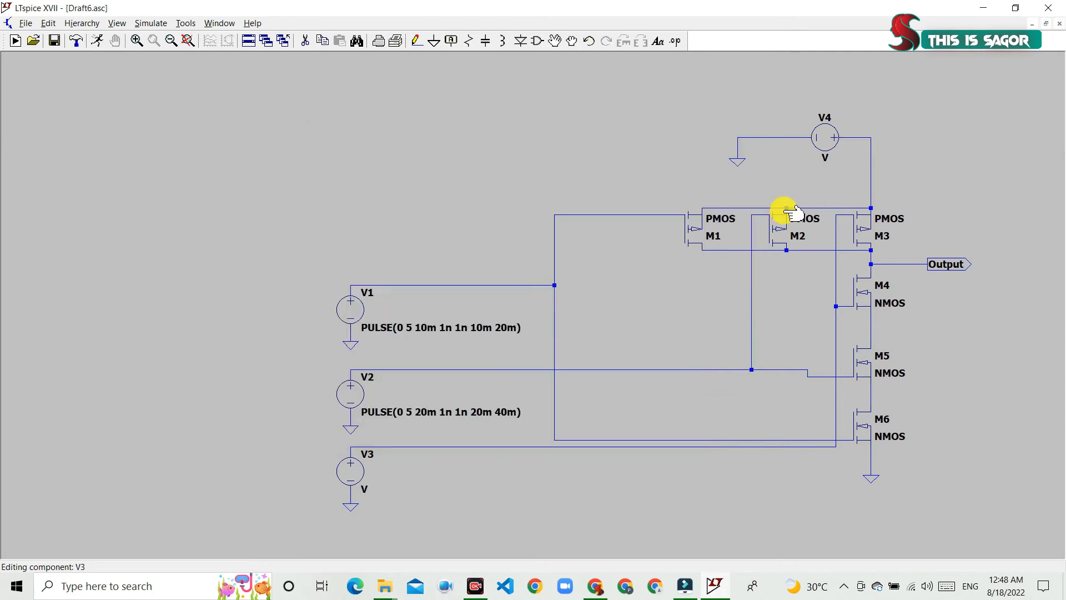
# Set the supply source V4 to a DC value of 5 V
pyautogui.rightClick(827, 137)
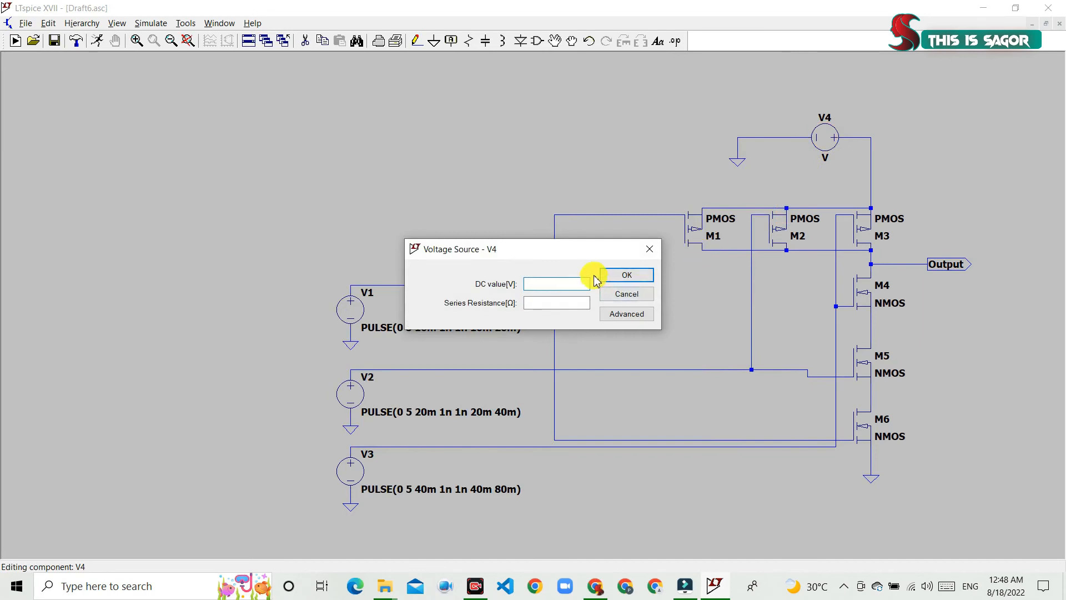
pyautogui.write('5')
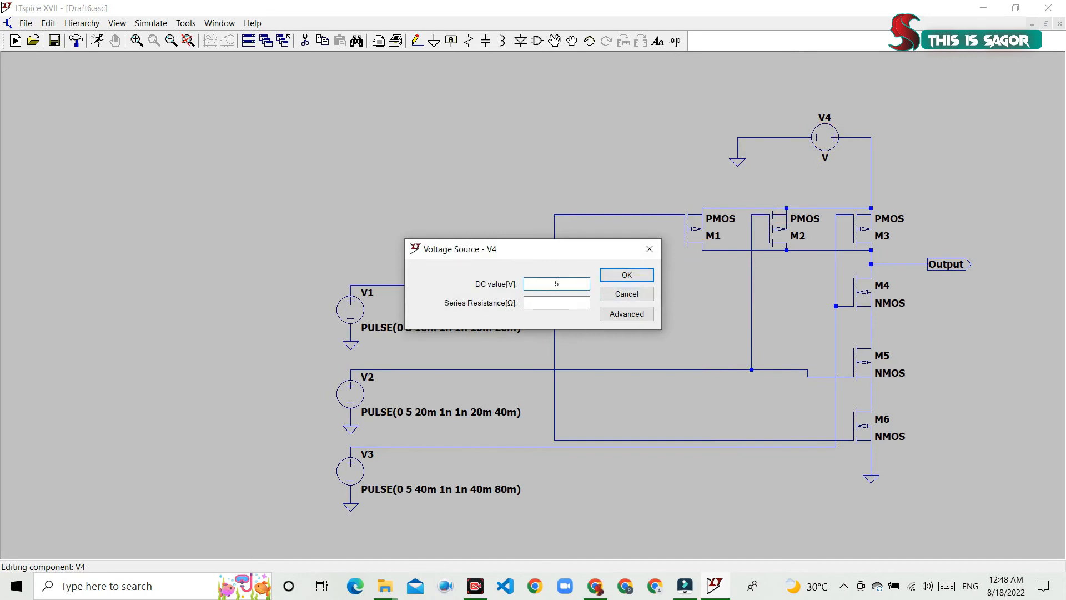
pyautogui.click(645, 275)
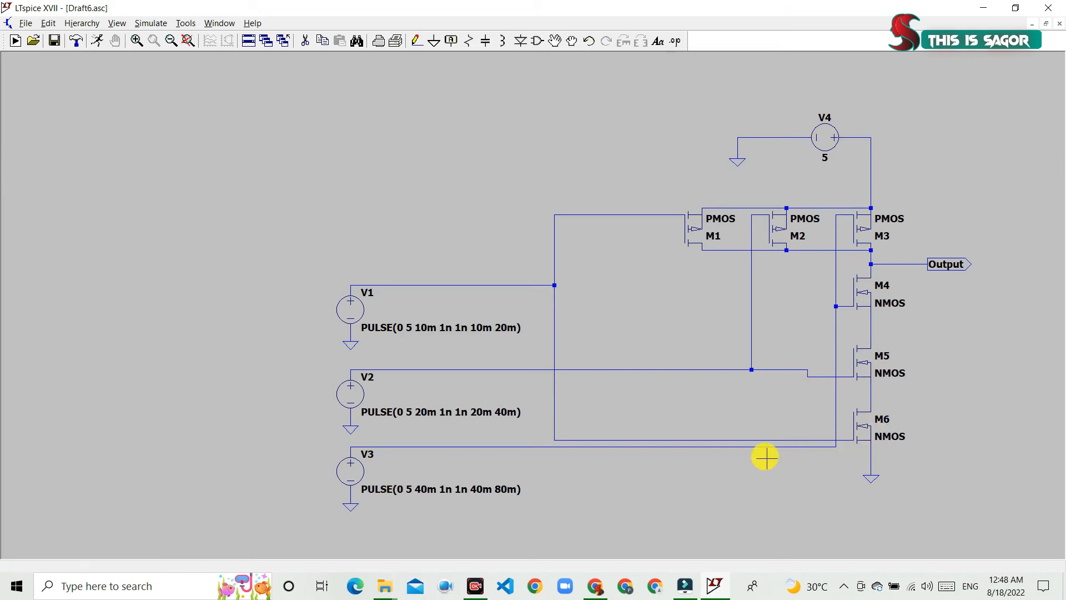
# Define a transient analysis with a stop time of 80m and place its directive below the circuit, near M6
pyautogui.click(154, 28)
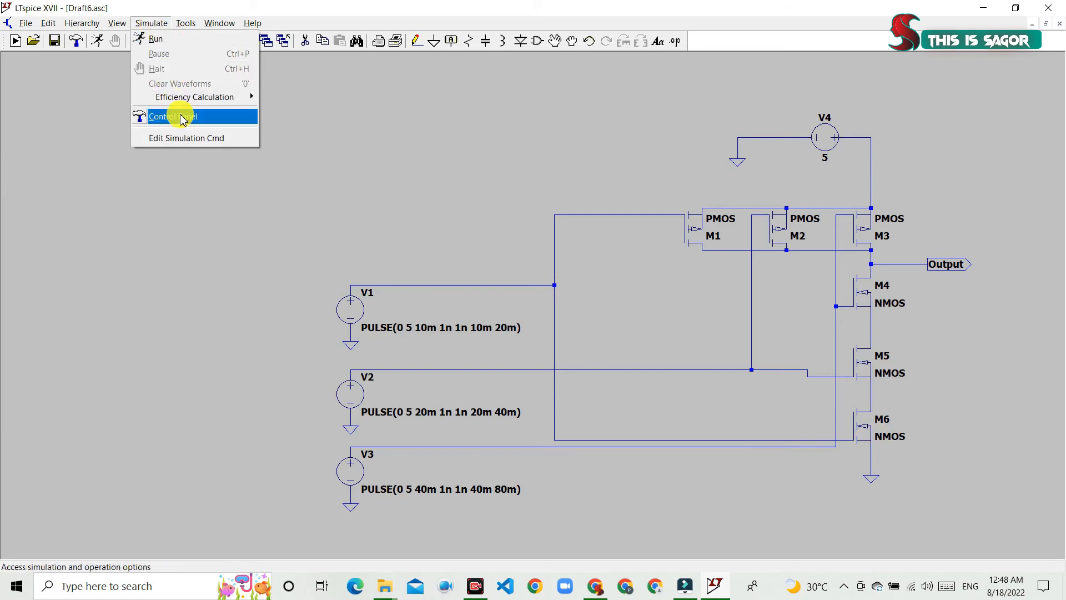
pyautogui.click(179, 138)
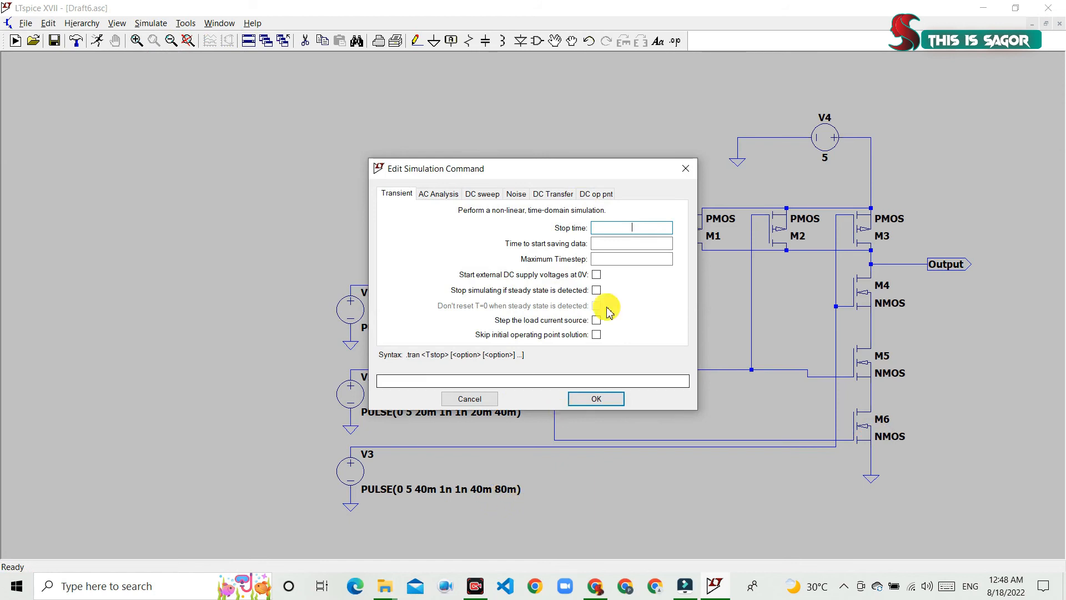
pyautogui.write('80m')
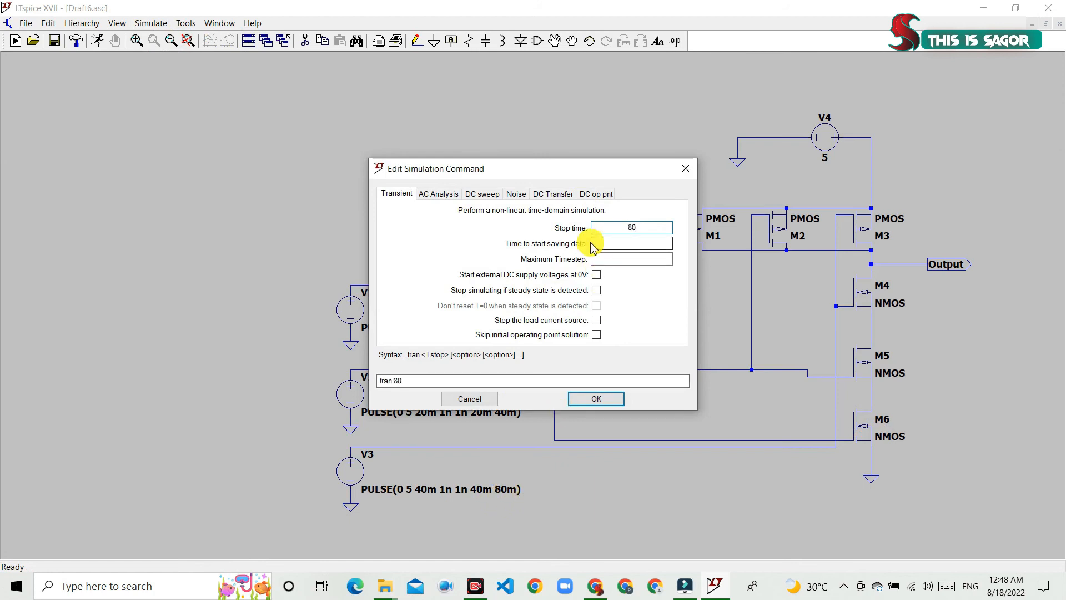
pyautogui.click(603, 403)
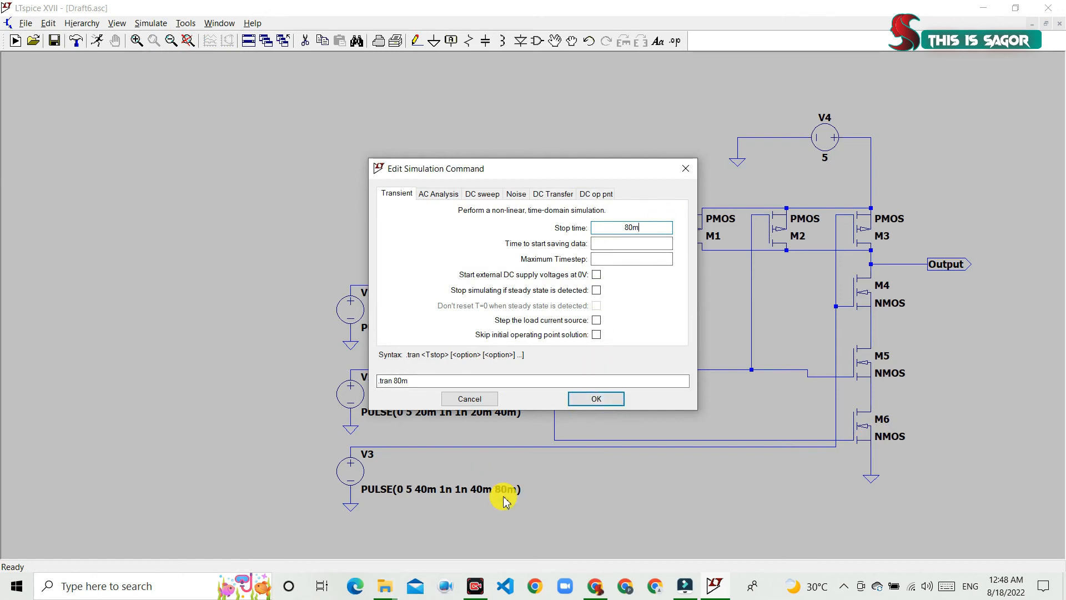
pyautogui.click(605, 401)
pyautogui.click(746, 503)
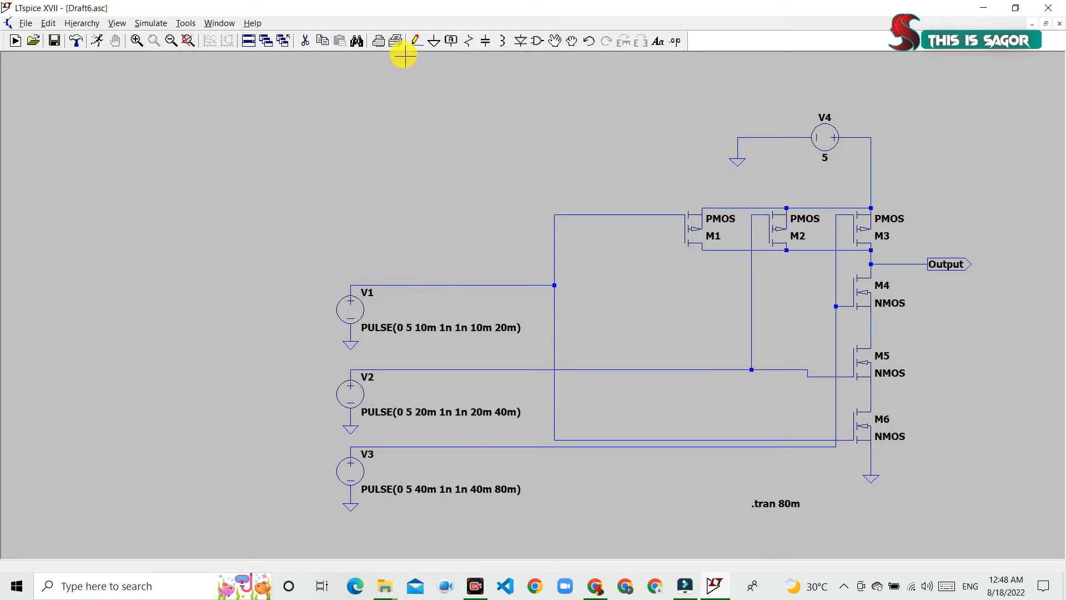
# Run the transient simulation and tile the schematic and waveform windows side by side
pyautogui.click(217, 24)
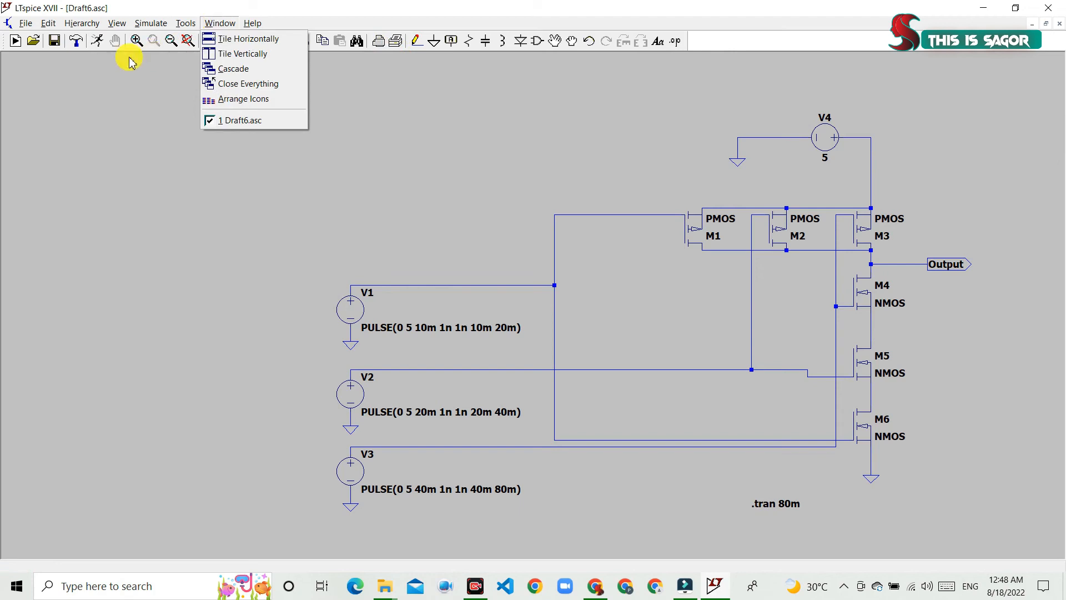
pyautogui.click(105, 50)
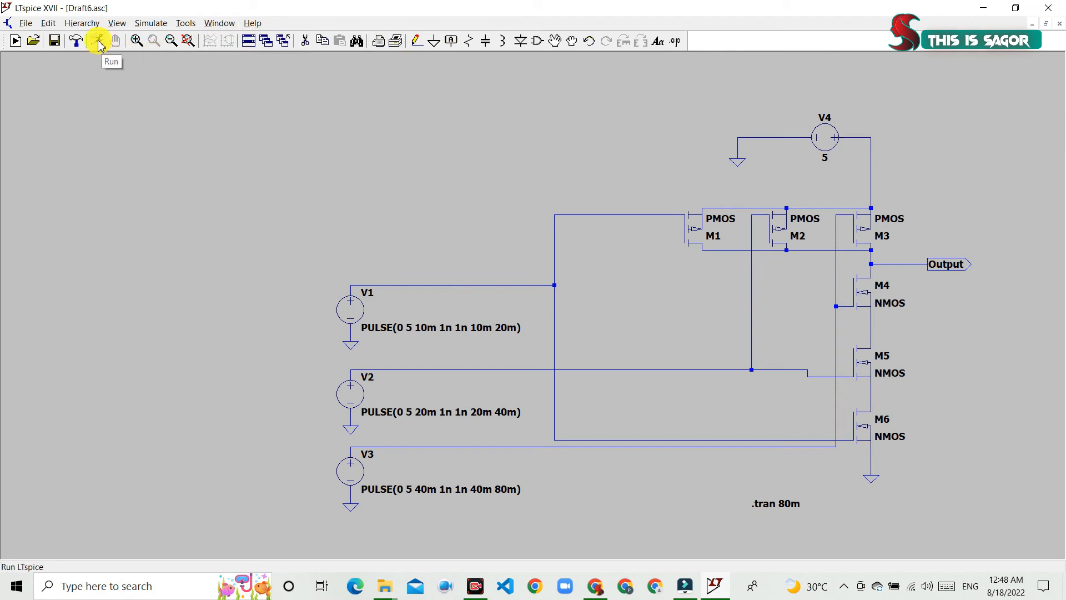
pyautogui.click(97, 47)
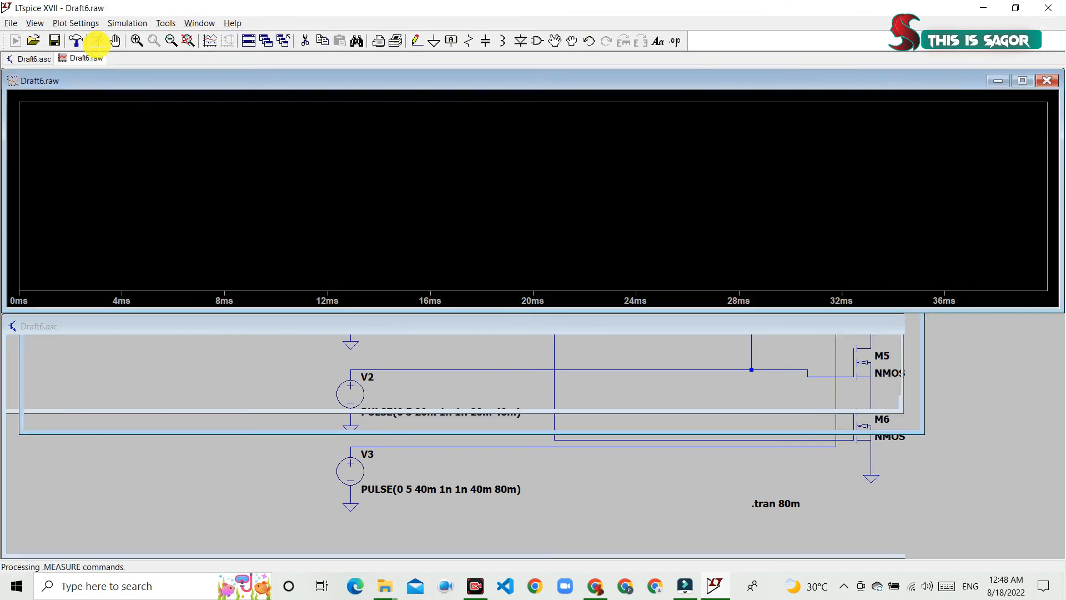
pyautogui.click(204, 22)
pyautogui.click(211, 39)
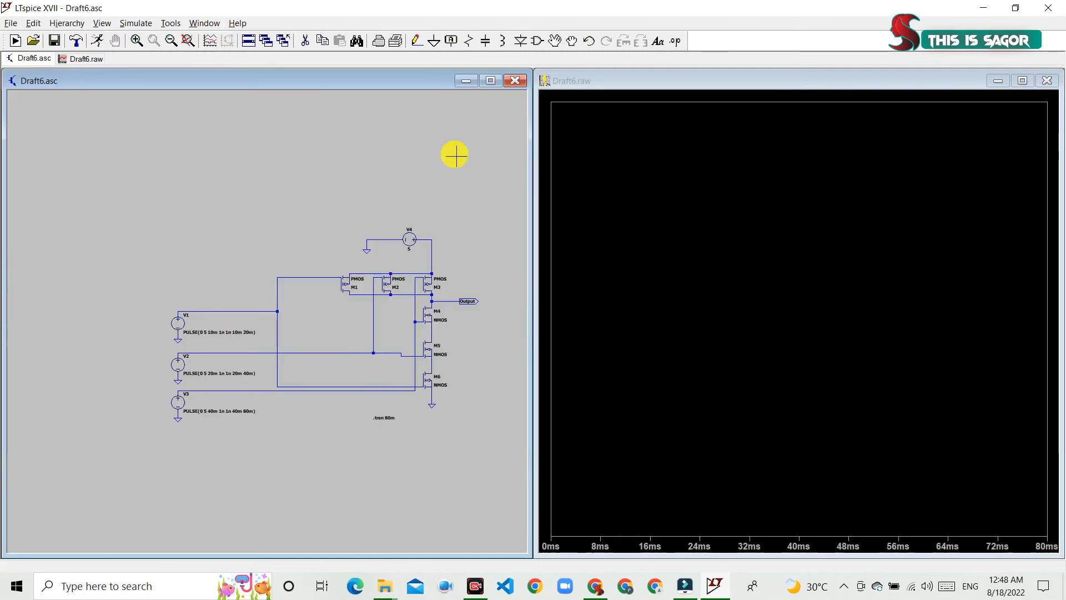
# Add three more plot panes to the waveform window, making four stacked panes
pyautogui.rightClick(659, 174)
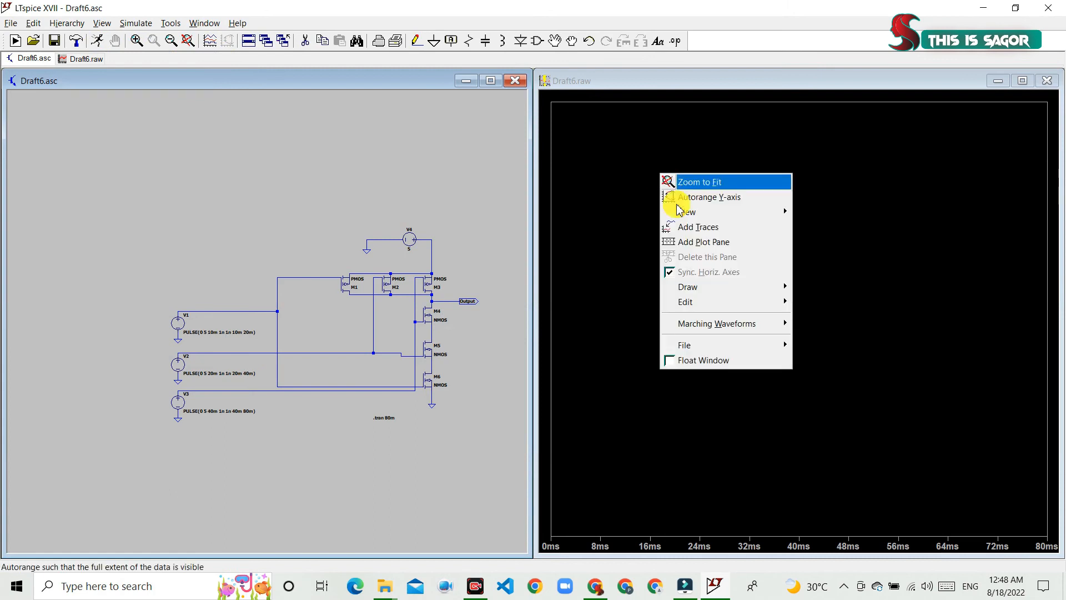
pyautogui.click(694, 240)
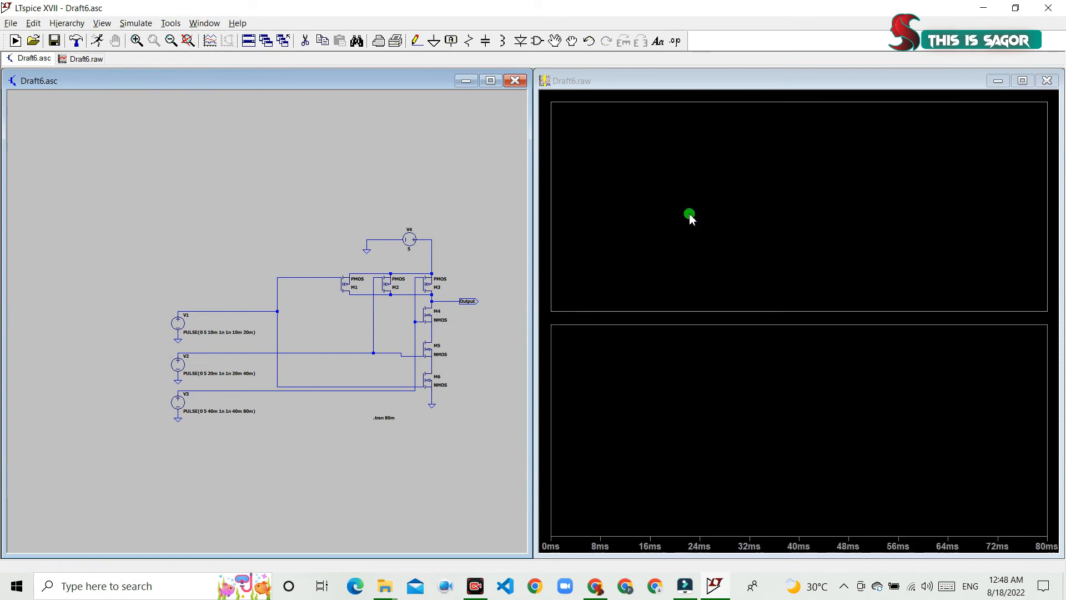
pyautogui.rightClick(690, 219)
pyautogui.click(722, 281)
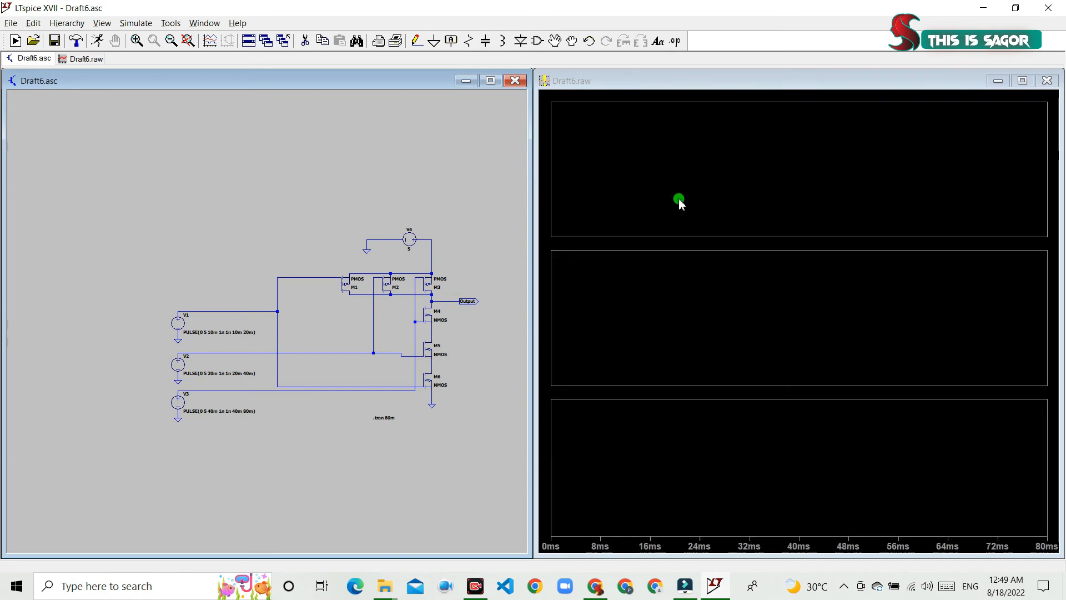
pyautogui.rightClick(678, 199)
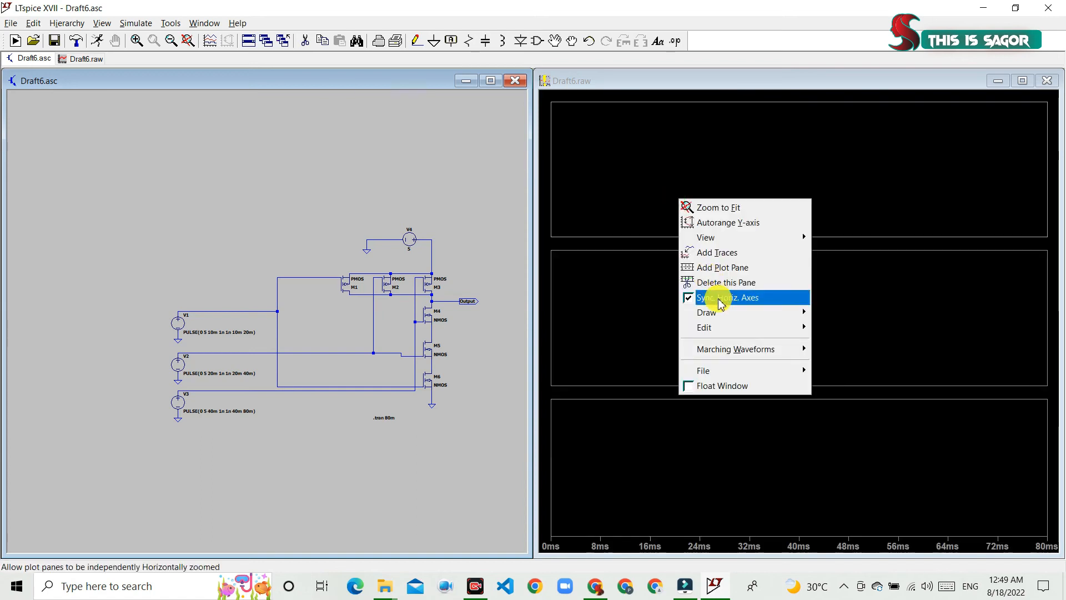
pyautogui.click(716, 267)
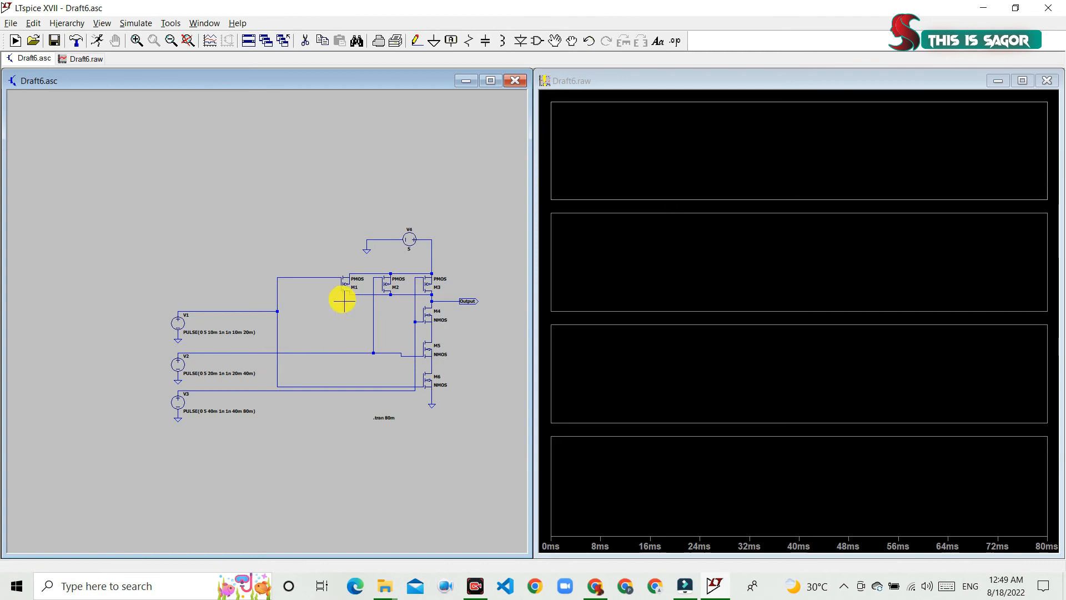
pyautogui.scroll(-3, 377, 318)
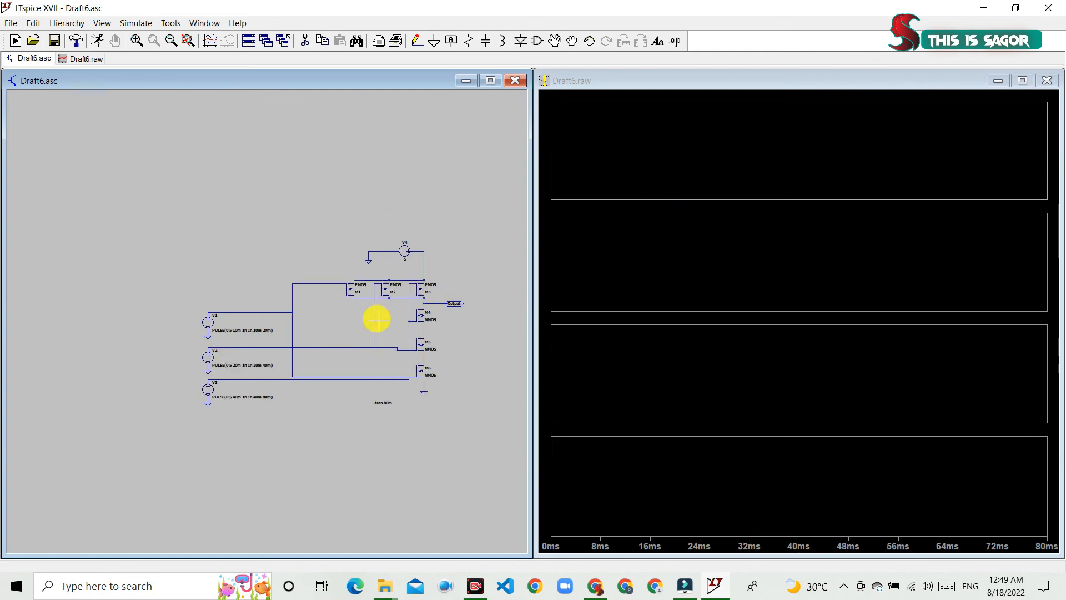
pyautogui.scroll(-2, 421, 317)
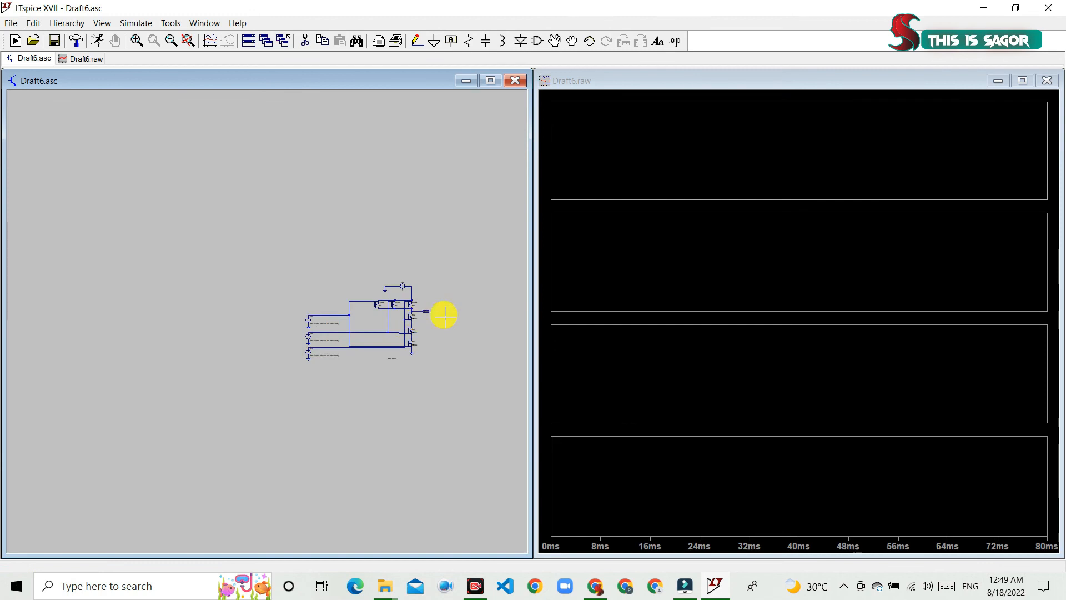
pyautogui.scroll(-1, 444, 315)
pyautogui.scroll(2, 443, 312)
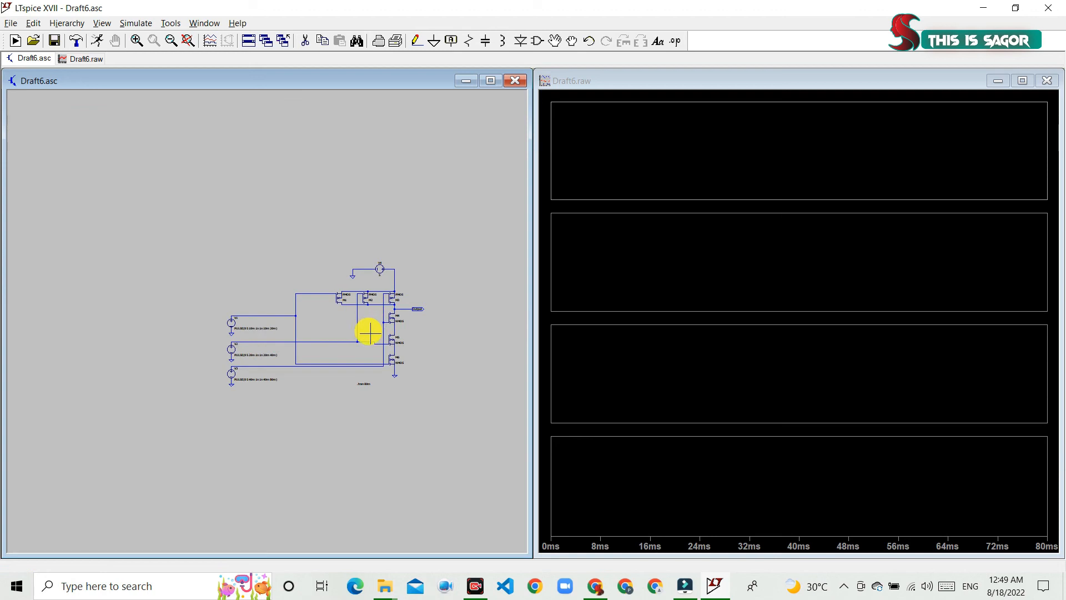
pyautogui.scroll(2, 369, 332)
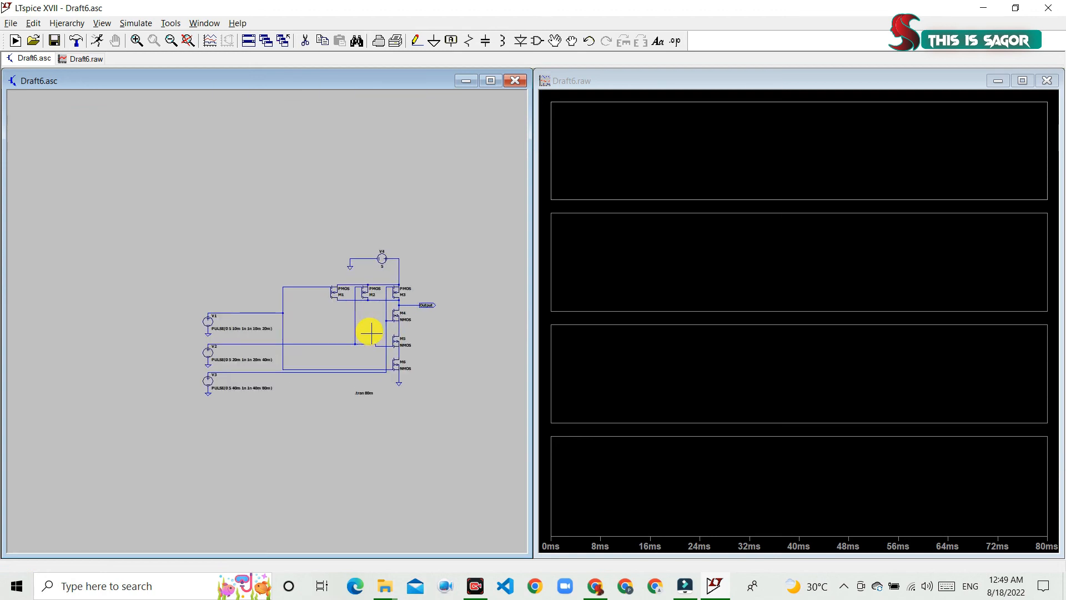
pyautogui.scroll(1, 370, 332)
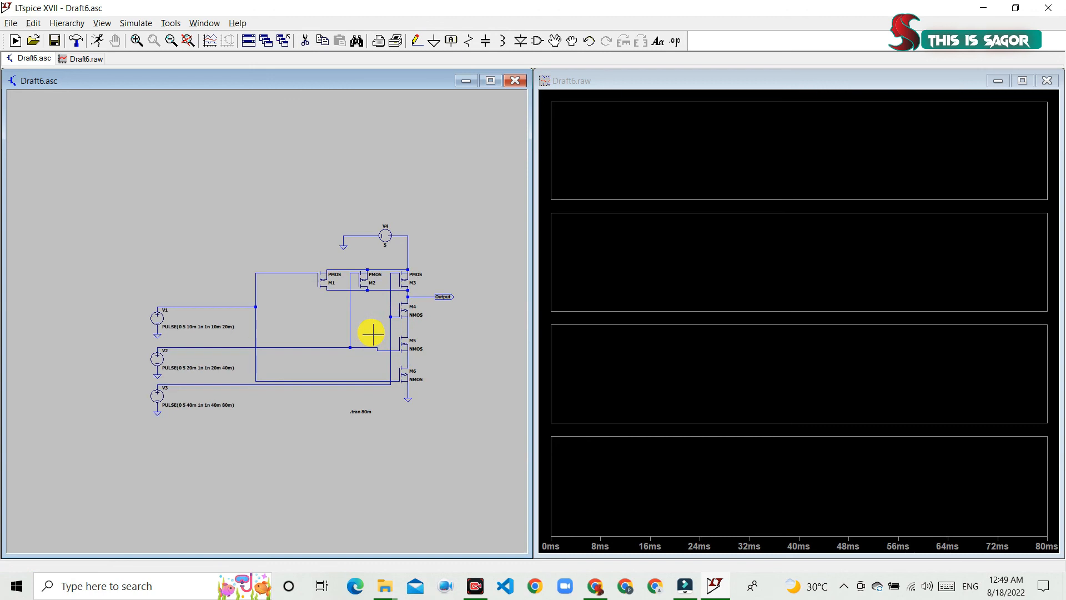
# Plot the V1 input node's voltage in the first waveform pane and the V2 input node's voltage in the second pane
pyautogui.scroll(1, 371, 332)
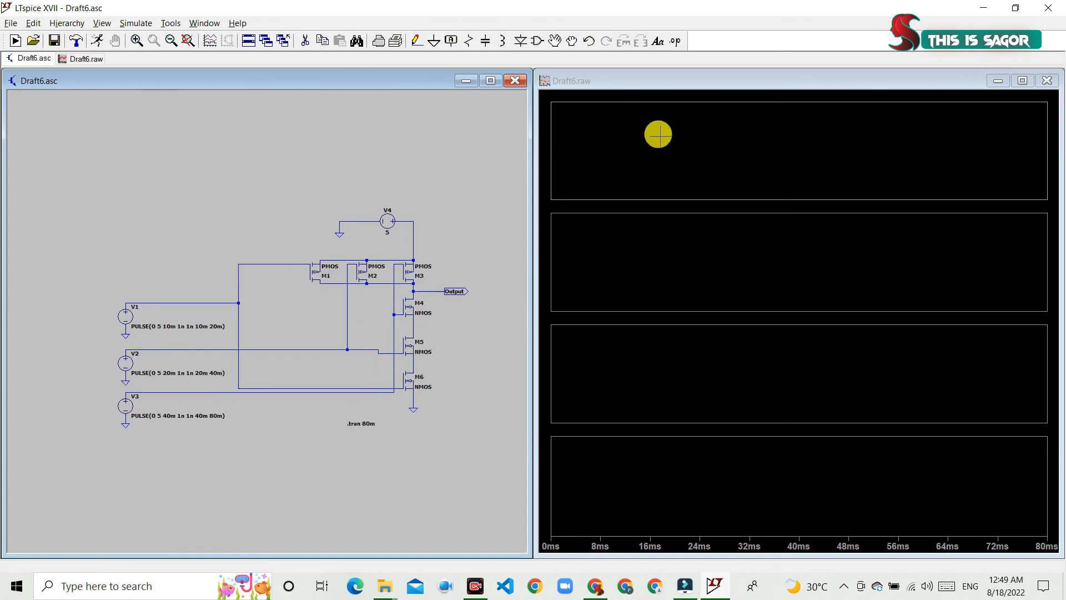
pyautogui.click(660, 136)
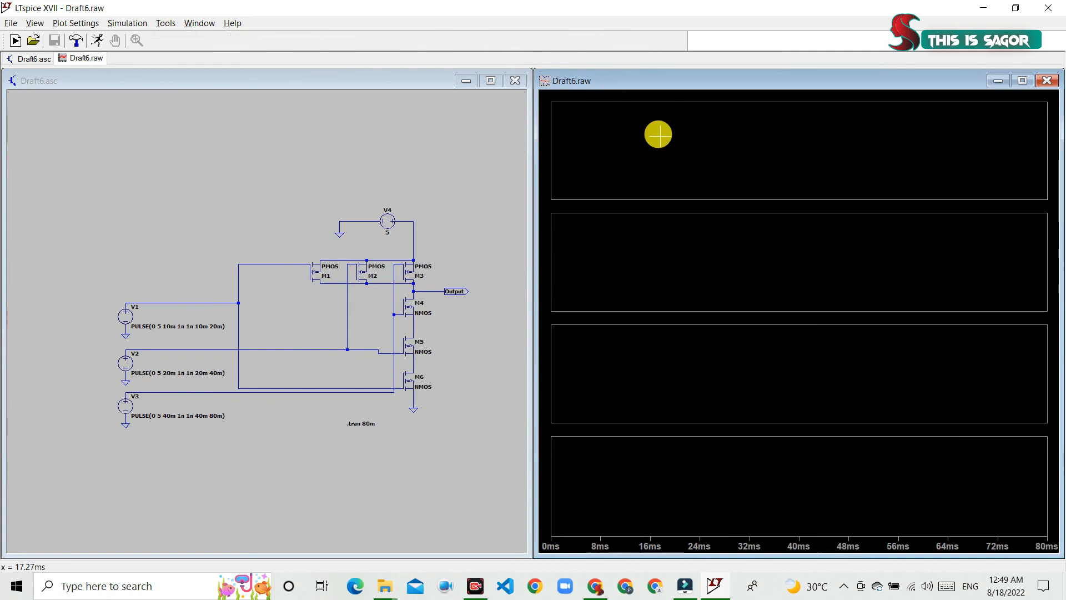
pyautogui.click(187, 305)
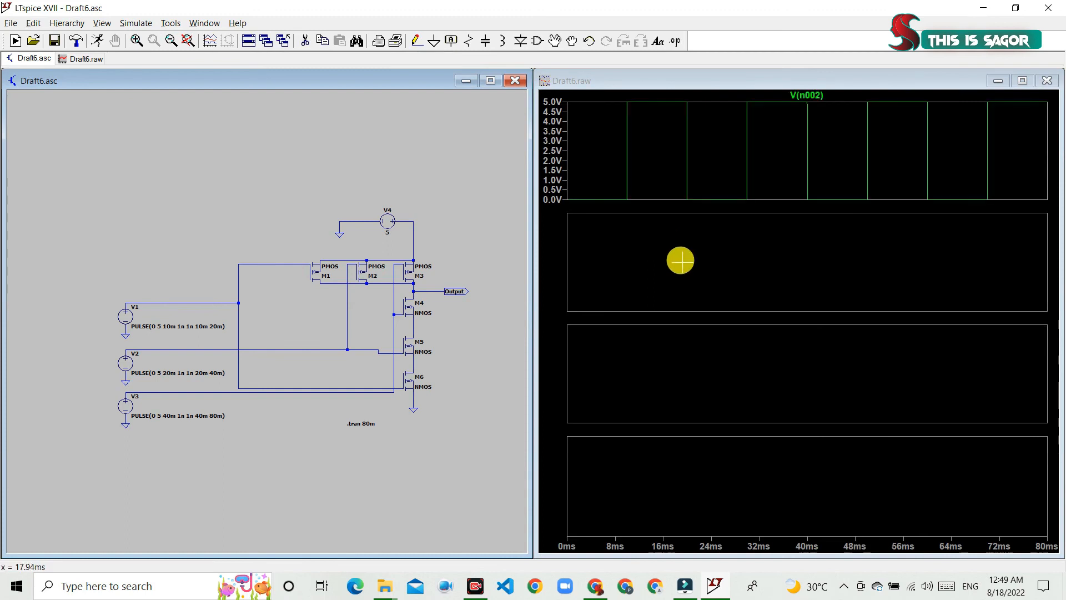
pyautogui.click(680, 260)
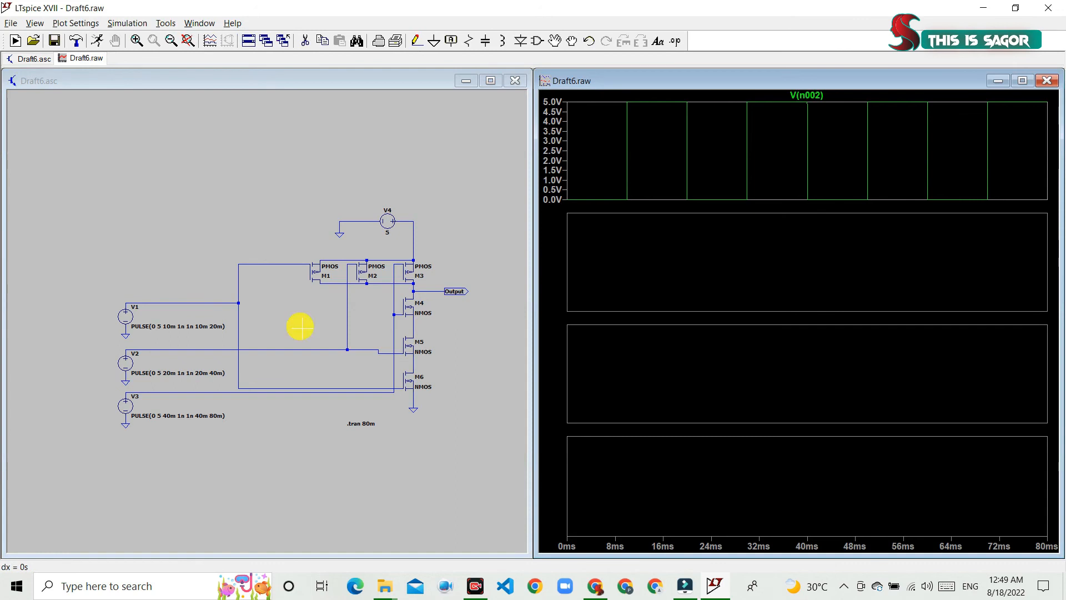
pyautogui.click(188, 347)
pyautogui.click(181, 349)
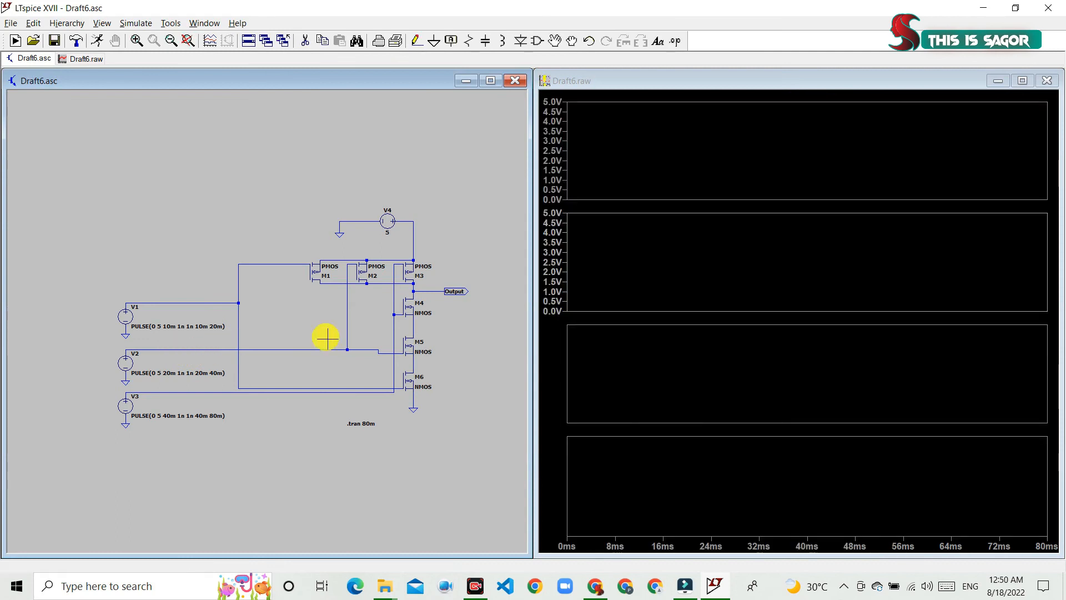
# Plot the V3 input node's voltage in the third waveform pane and the Output net's voltage in the fourth pane
pyautogui.click(710, 351)
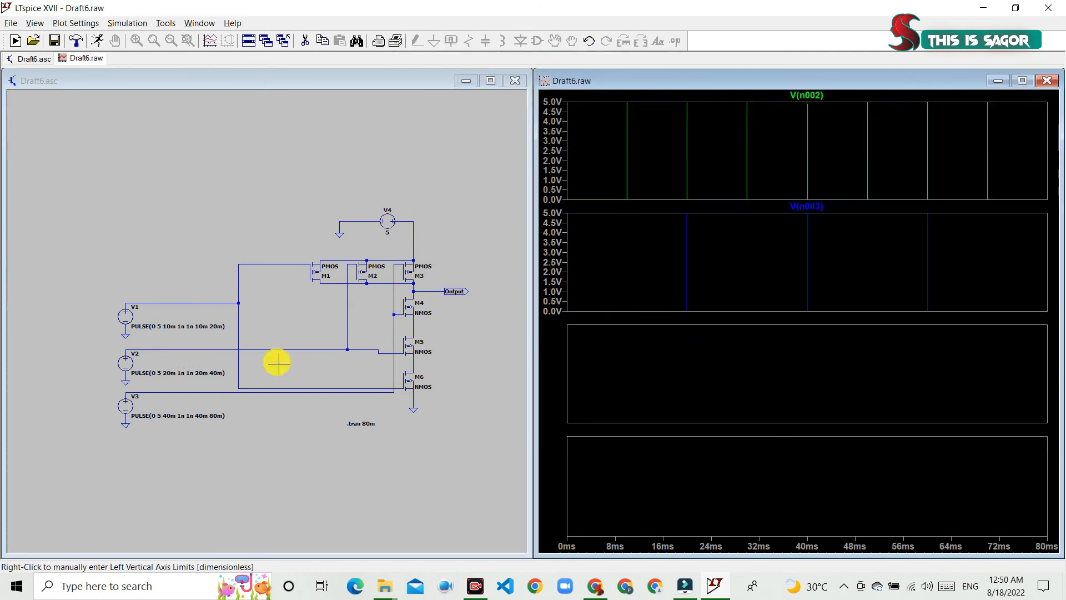
pyautogui.click(186, 392)
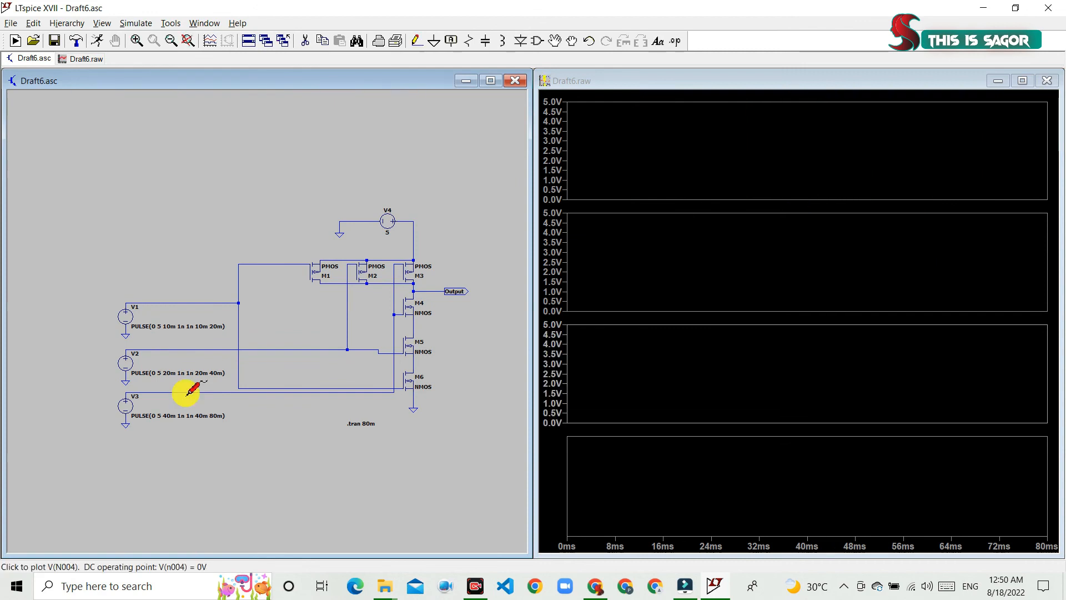
pyautogui.click(693, 486)
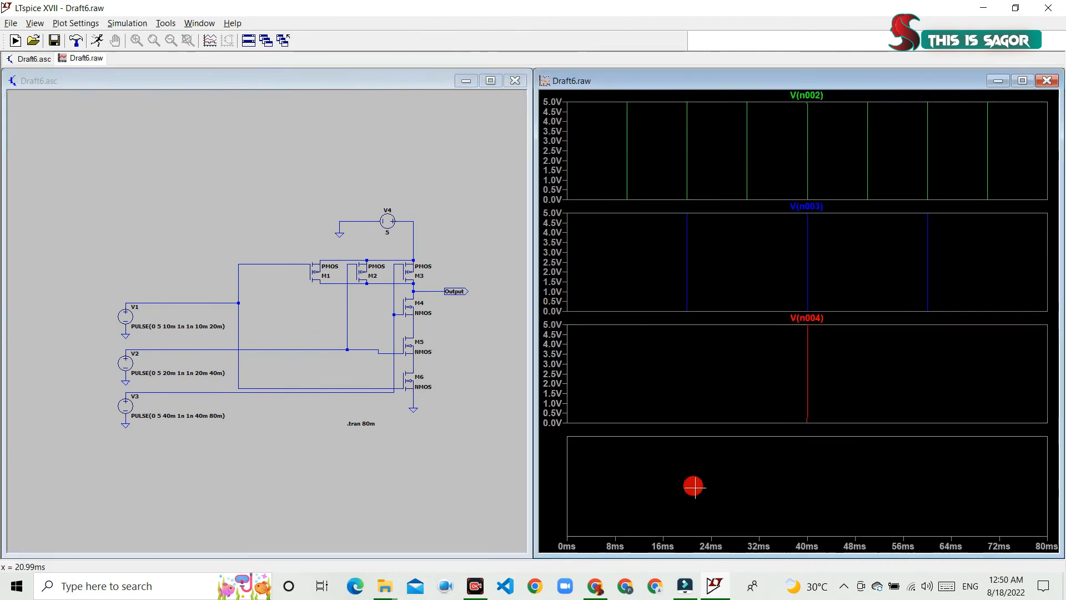
pyautogui.click(438, 291)
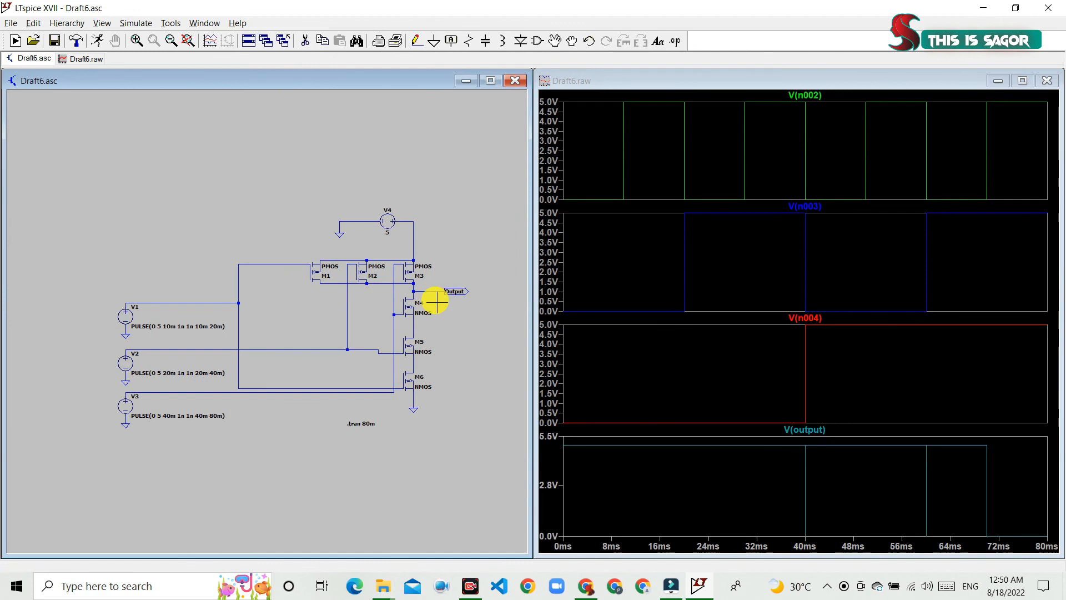